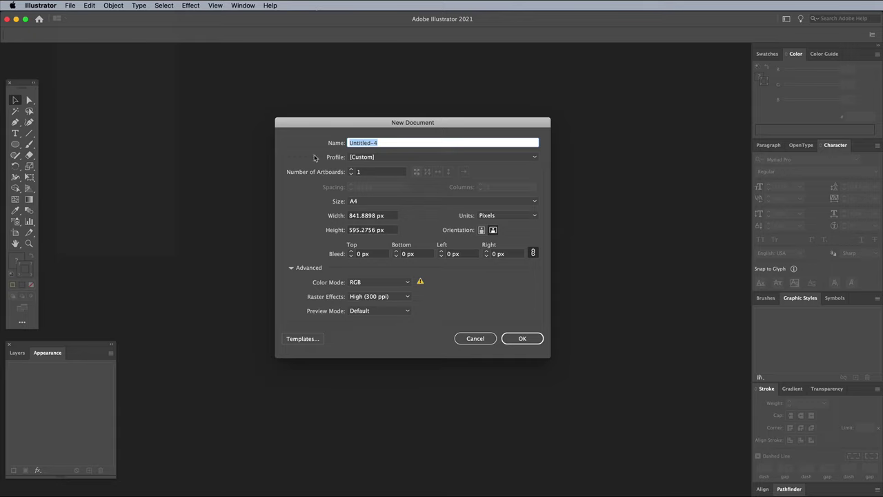
Step: Create a blank A4 document with Pixels units and RGB colour mode
click(495, 216)
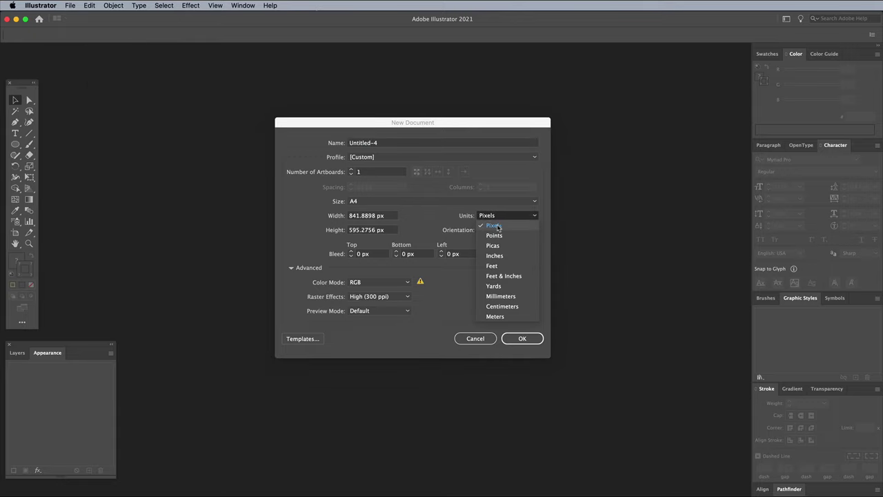
click(499, 218)
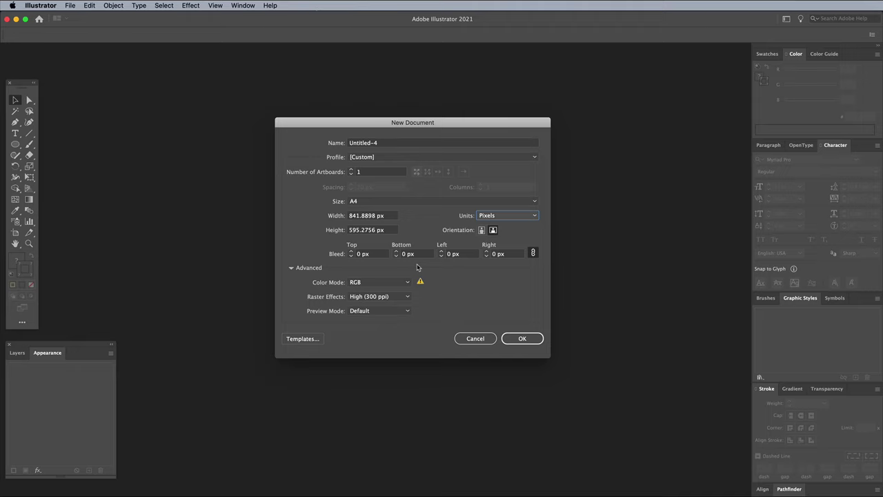
click(390, 282)
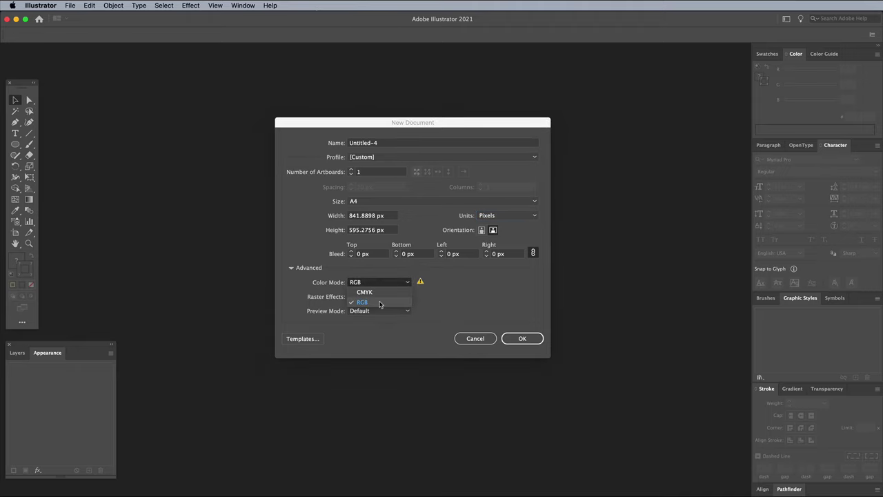
click(379, 304)
click(521, 338)
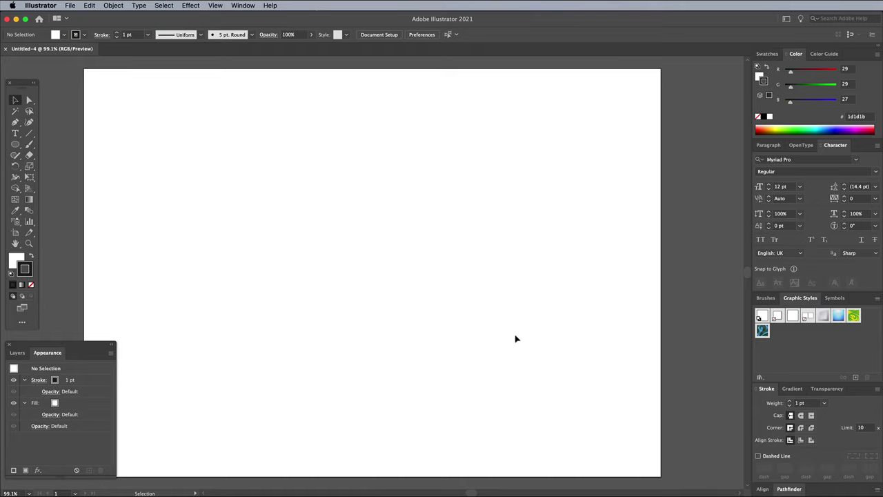
Step: Draw a small stroke-free square beside the artboard's top right, filled R40 G0 B20
drag(16, 144, 51, 144)
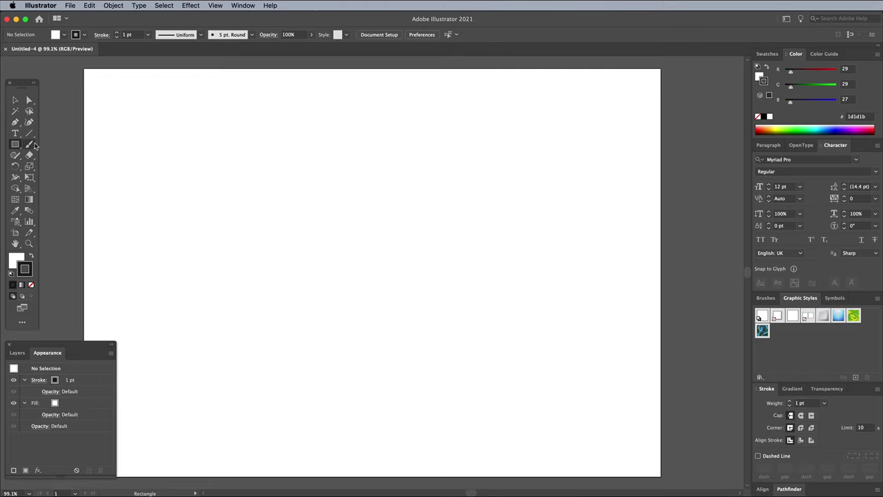
click(31, 284)
click(12, 261)
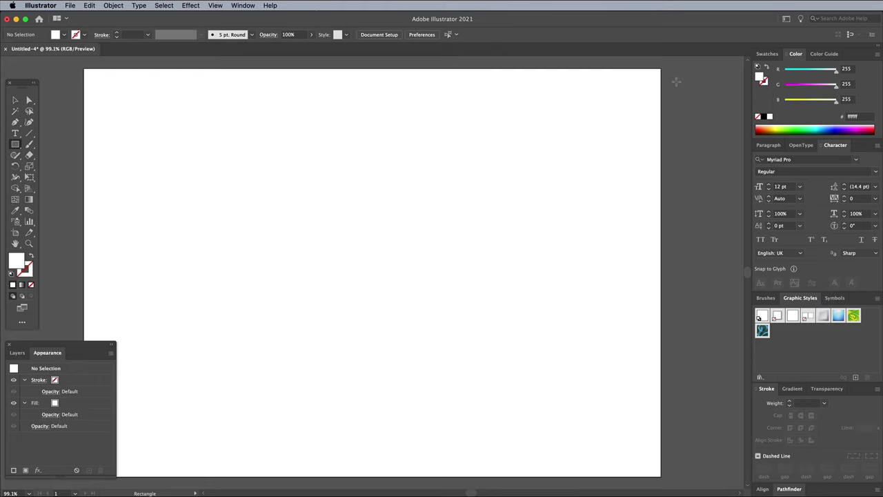
drag(674, 75, 724, 125)
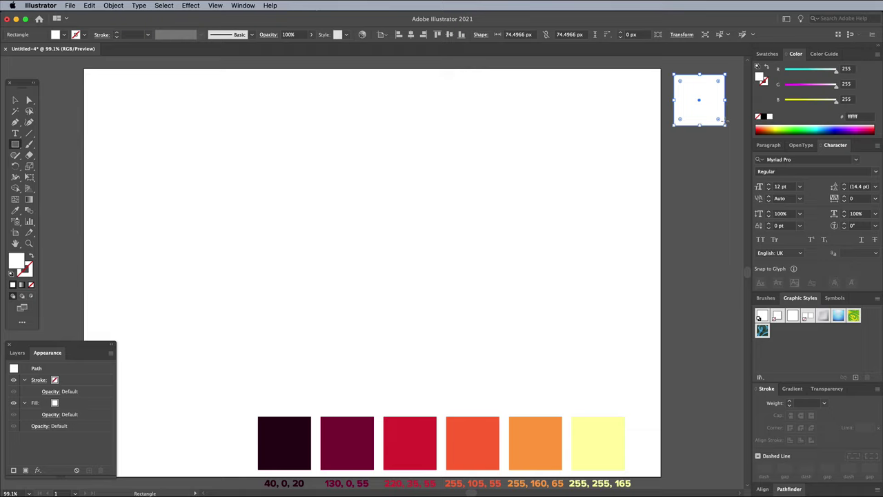
click(846, 69)
text(40)
key(Tab)
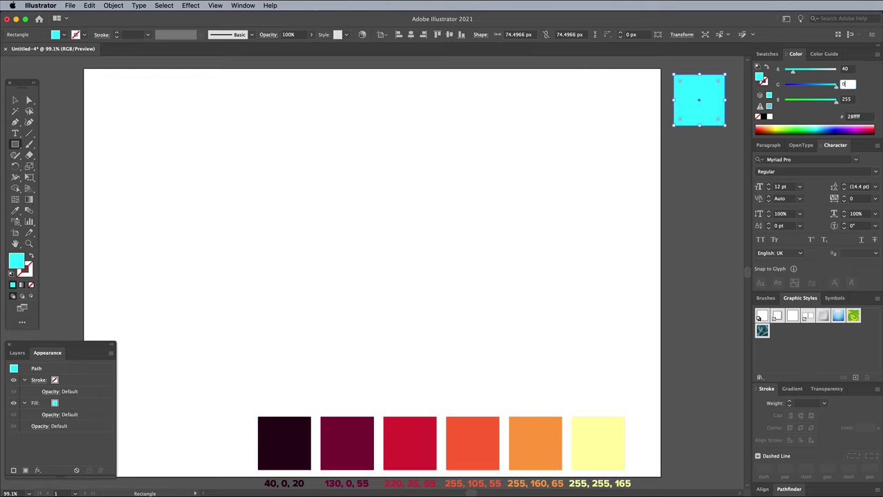
key(Tab)
text(20)
key(Return)
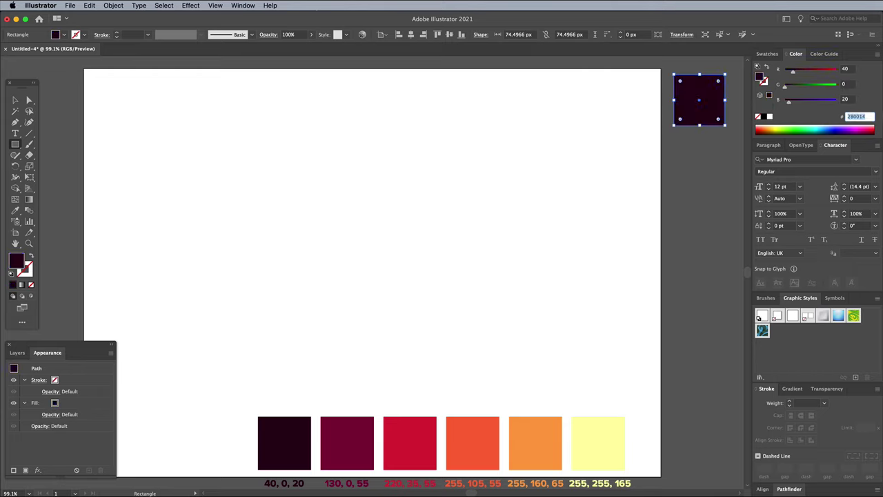
Step: Duplicate the maroon square straight down repeatedly to form a column of six
click(16, 100)
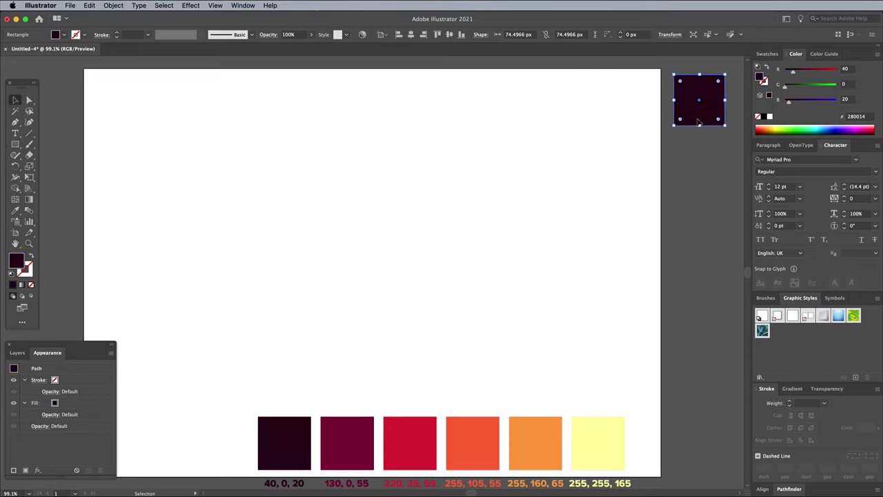
drag(699, 122, 699, 184)
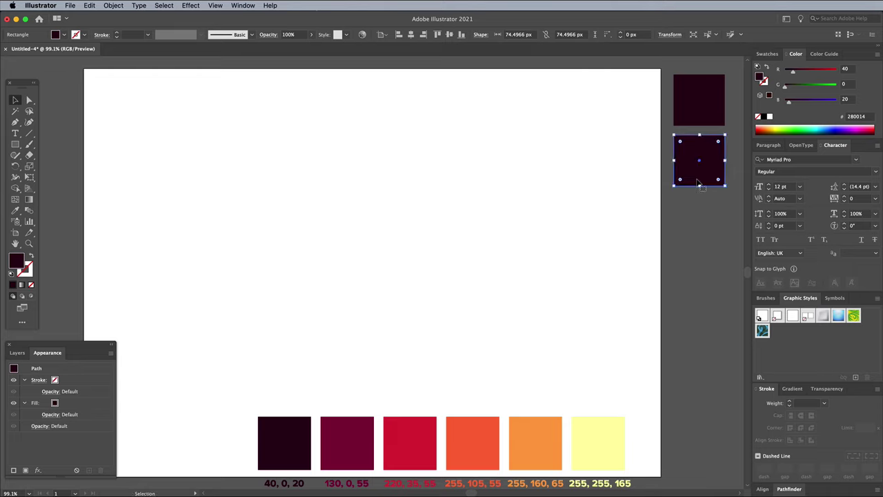
key(a)
key(super+d)
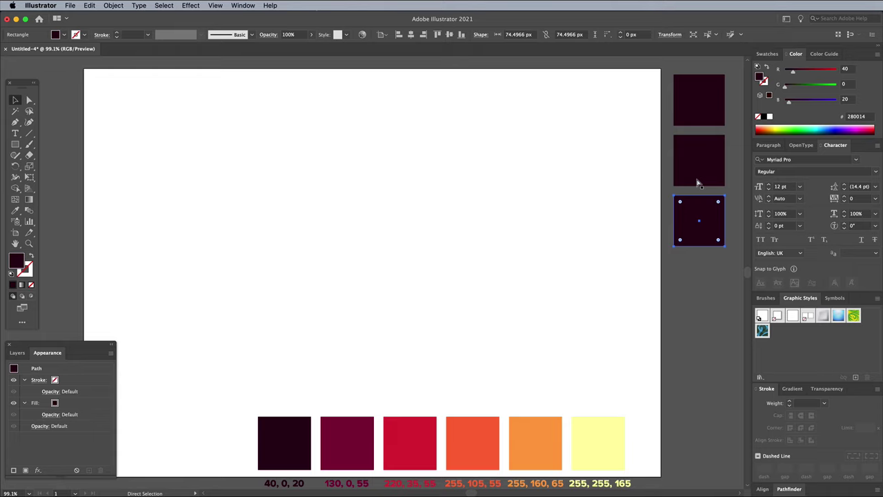
key(super+d)
key(super+d)
key(super+d)
key(v)
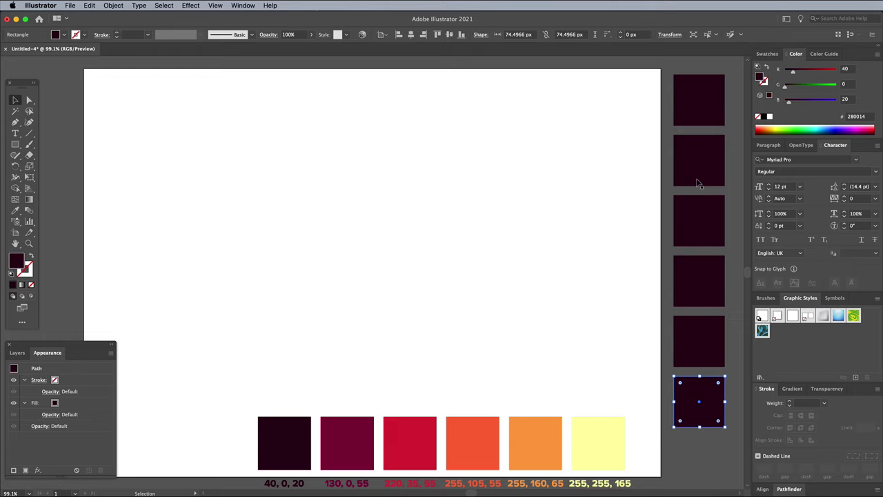
Step: Recolour the second square to RGB 130, 0, 55
click(696, 183)
click(845, 69)
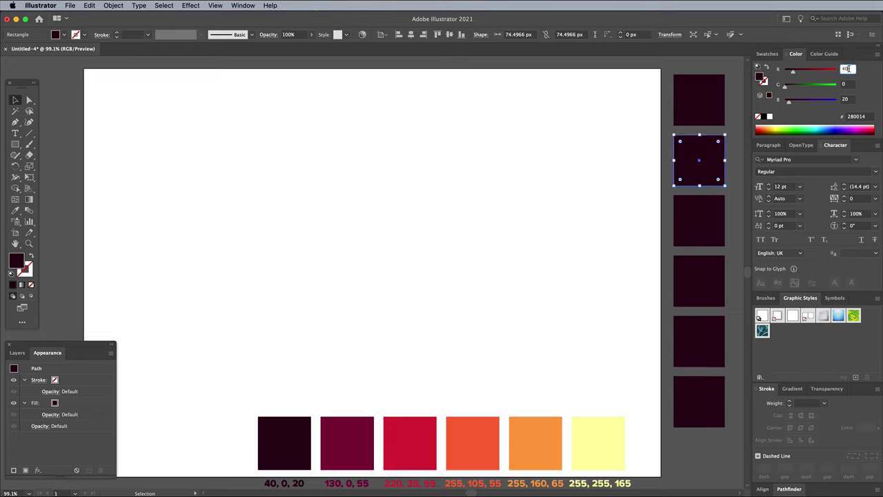
text(13)
key(Tab)
key(Tab)
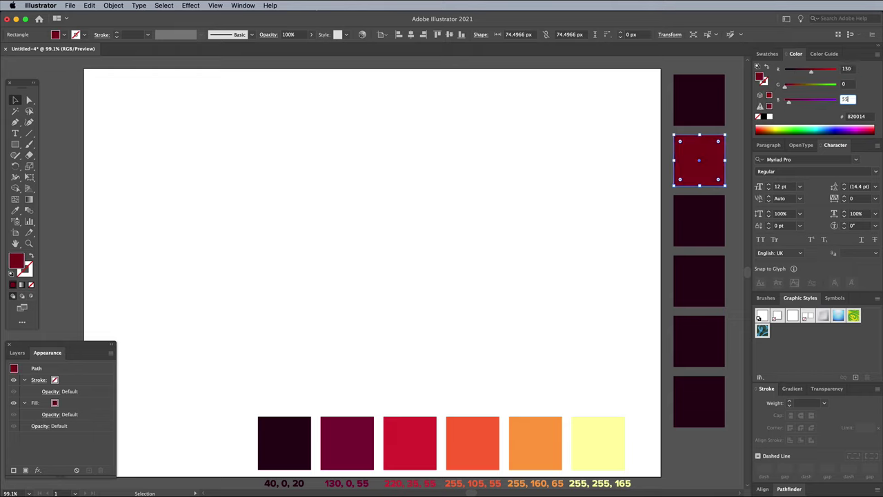
text(55)
key(Return)
Step: Recolour the third square to RGB 220, 35, 55
click(700, 222)
click(849, 70)
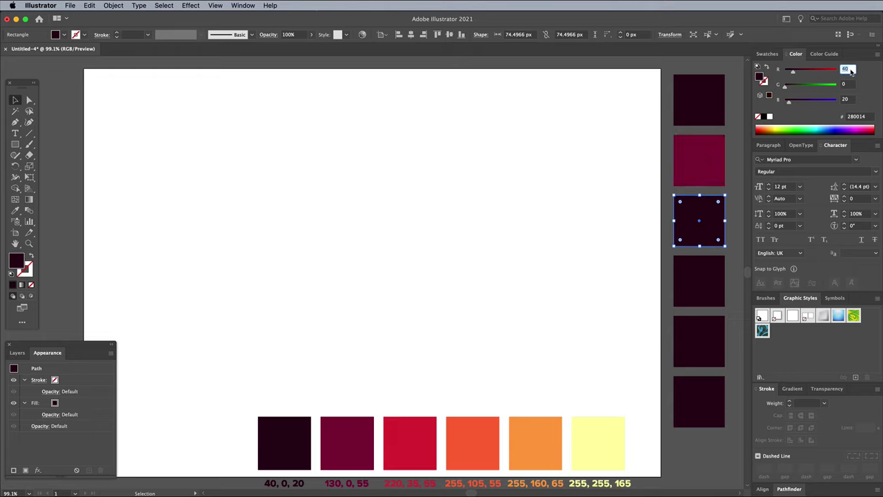
text(220)
key(Tab)
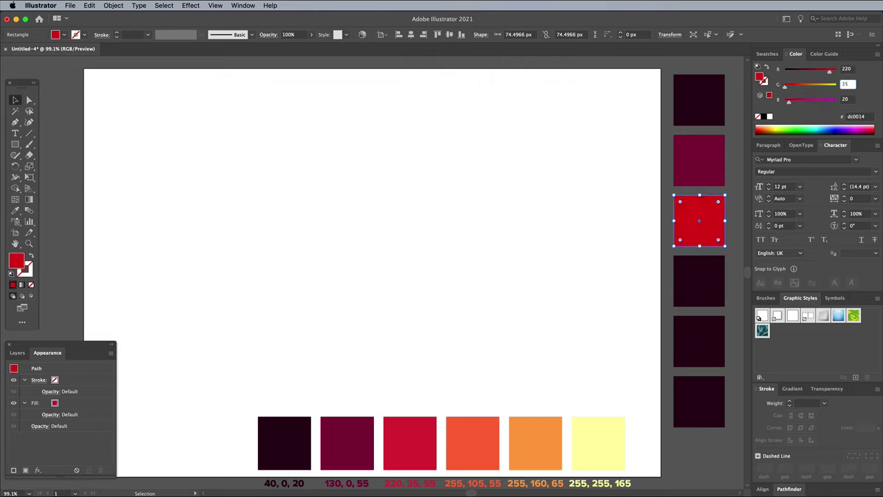
key(Tab)
text(55)
key(Return)
Step: Recolour the fourth square to RGB 255, 105, 55
click(703, 290)
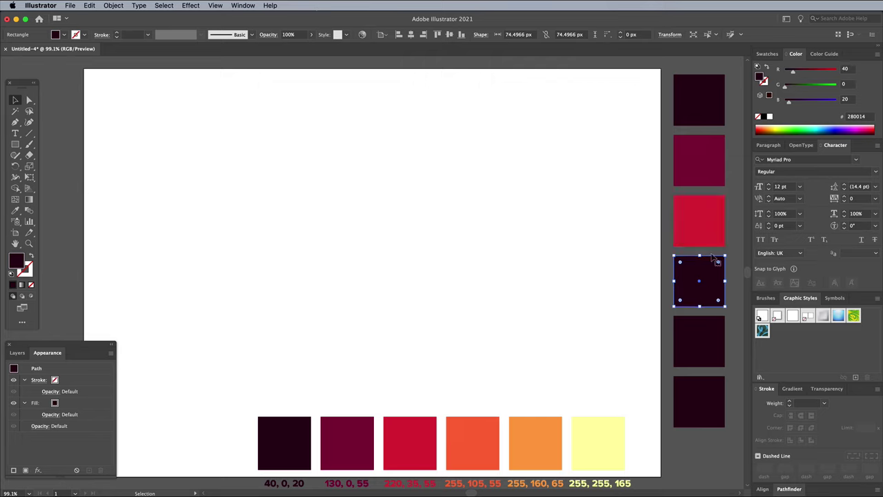
click(847, 70)
text(255)
key(Tab)
text(1)
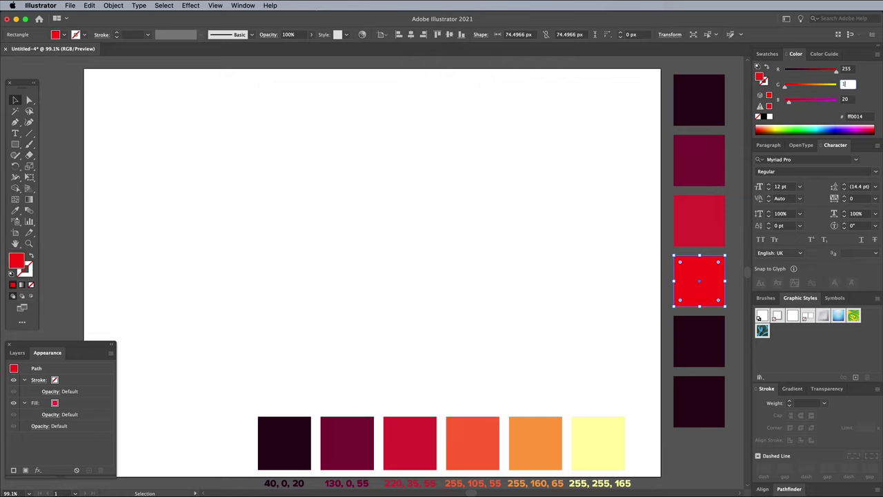
key(Tab)
text(55)
key(Return)
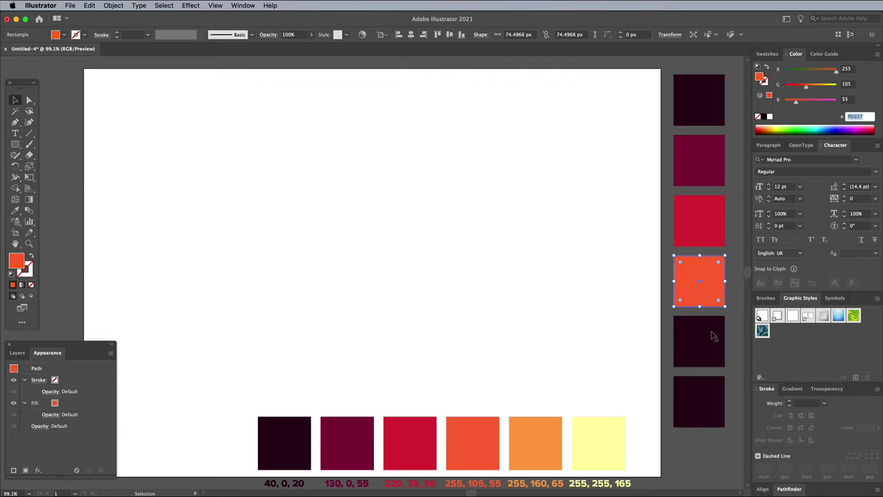
Step: Recolour the fifth square to RGB 255, 160, 65
click(714, 337)
click(847, 69)
text(255)
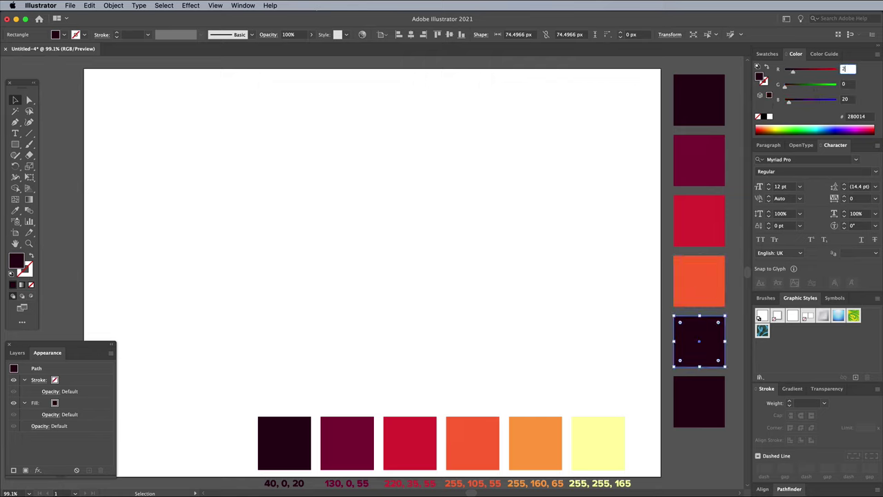
key(Tab)
text(160)
key(Tab)
text(65)
key(Return)
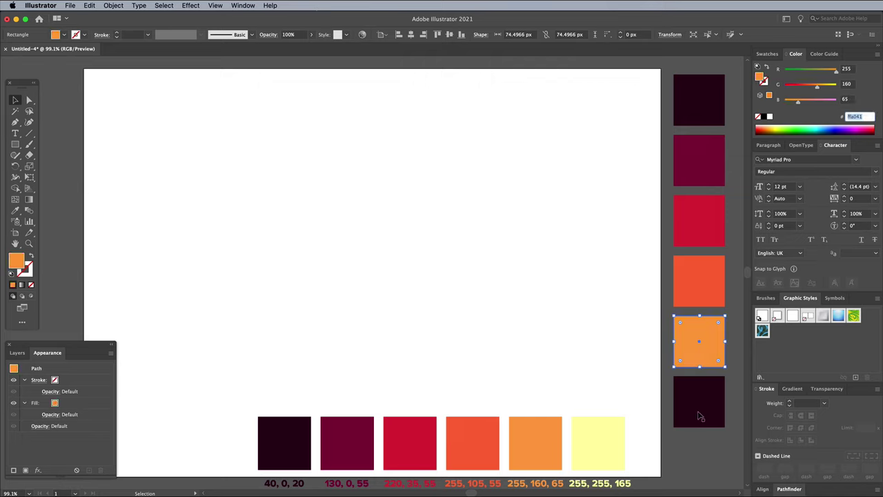
Step: Recolour the sixth square to pale yellow RGB 255, 255, 165, then deselect it
click(700, 417)
click(847, 69)
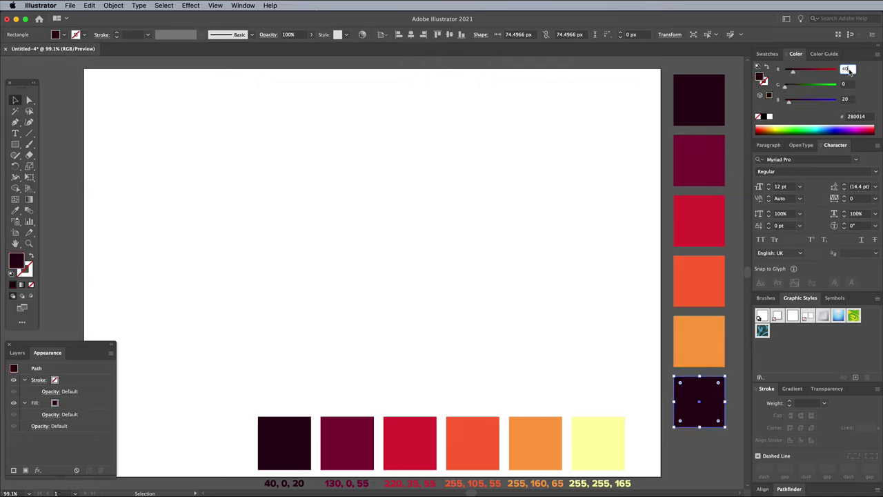
text(255)
key(Tab)
text(255)
key(Tab)
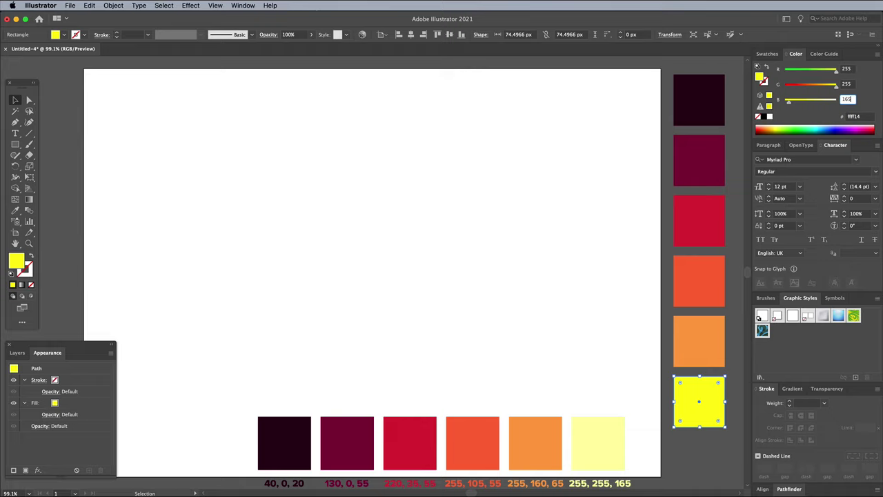
key(Tab)
click(433, 216)
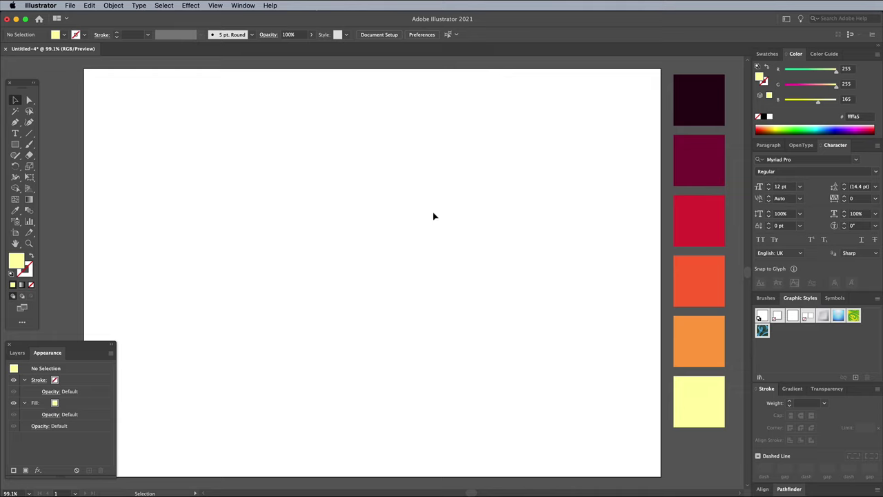
Step: Draw a tall rectangle in the artboard's middle using the top square's dark maroon fill
click(684, 105)
click(15, 144)
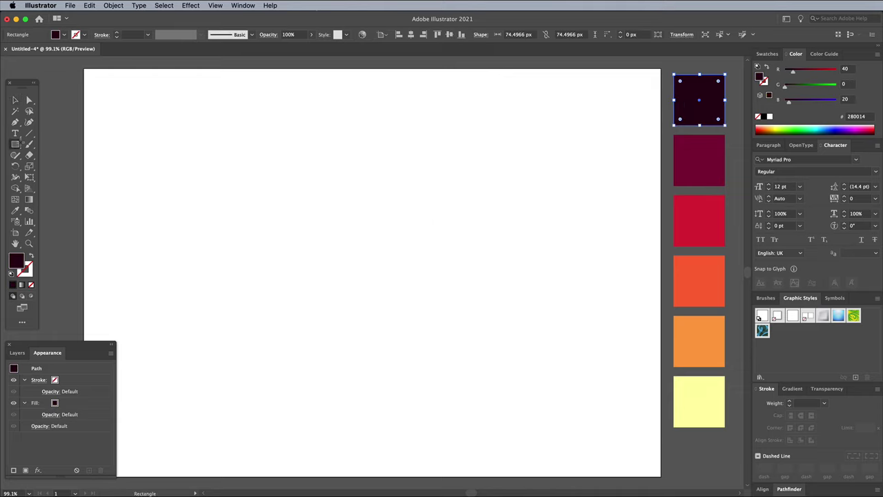
drag(318, 158, 464, 342)
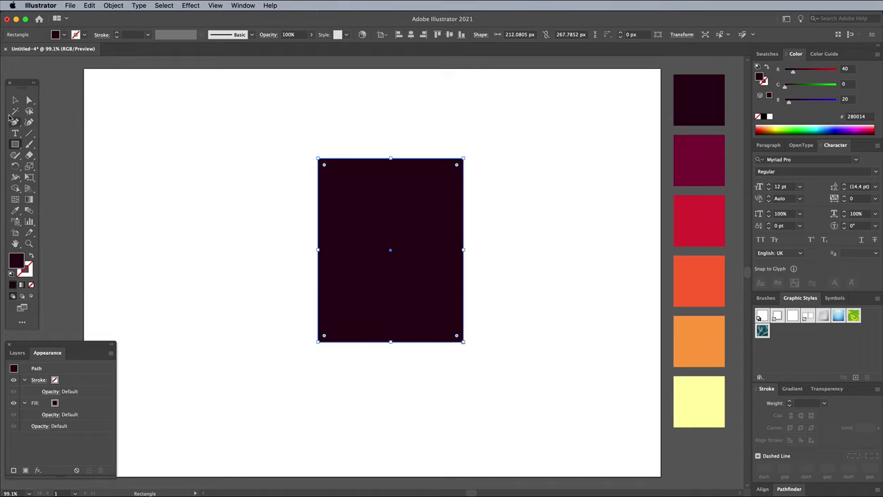
Step: Round the rectangle's two bottom corners into a semicircular shield base
click(29, 102)
drag(244, 318, 528, 394)
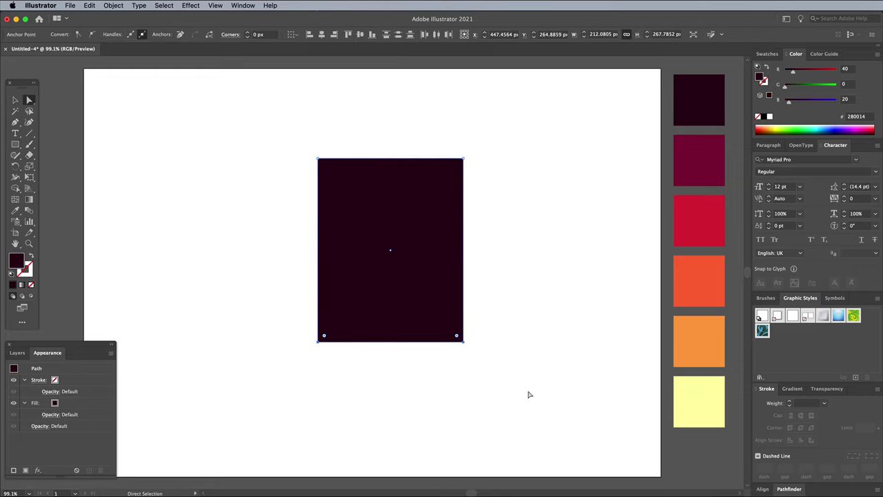
drag(324, 336, 495, 257)
click(15, 100)
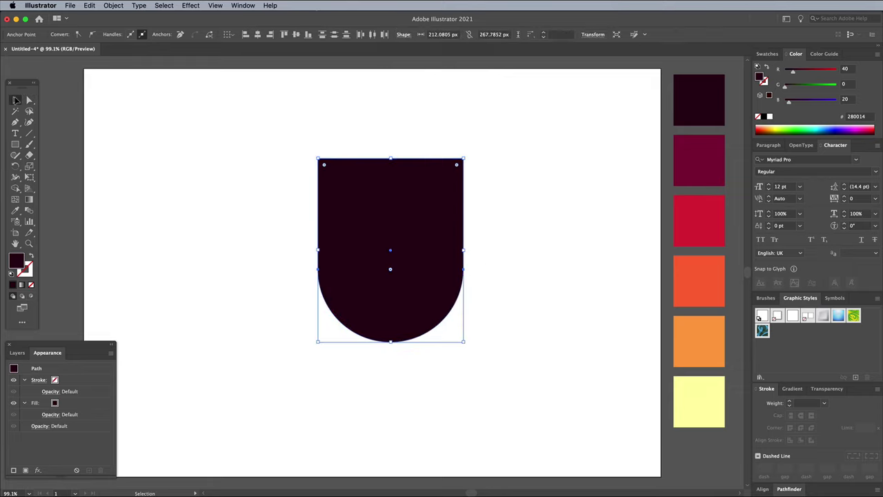
Step: Create an inset copy of the shield with Offset Path at -10 px
click(112, 5)
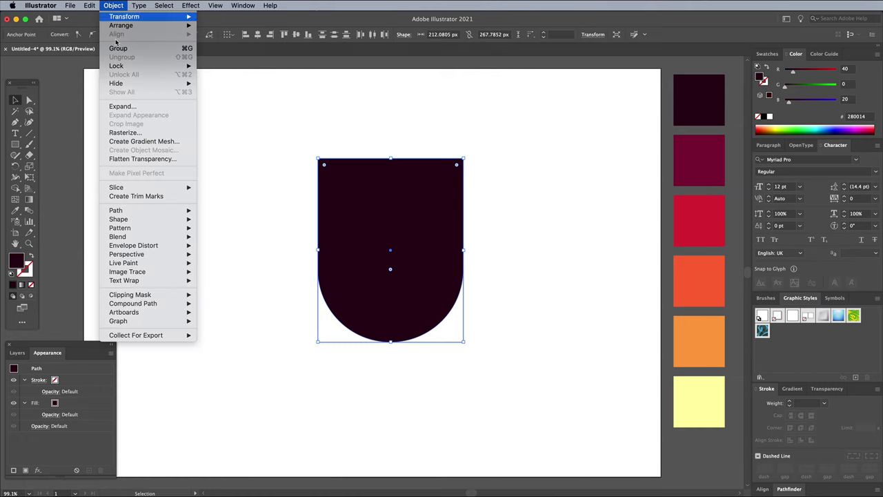
mouse_move(115, 210)
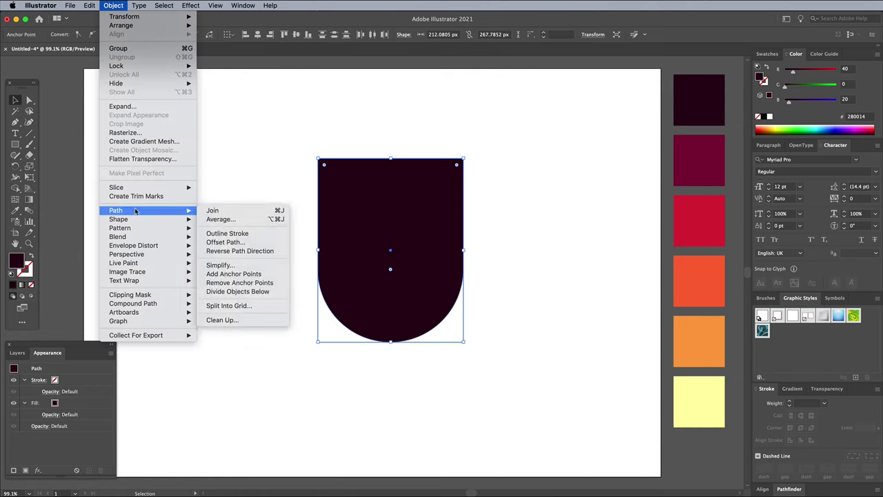
click(219, 241)
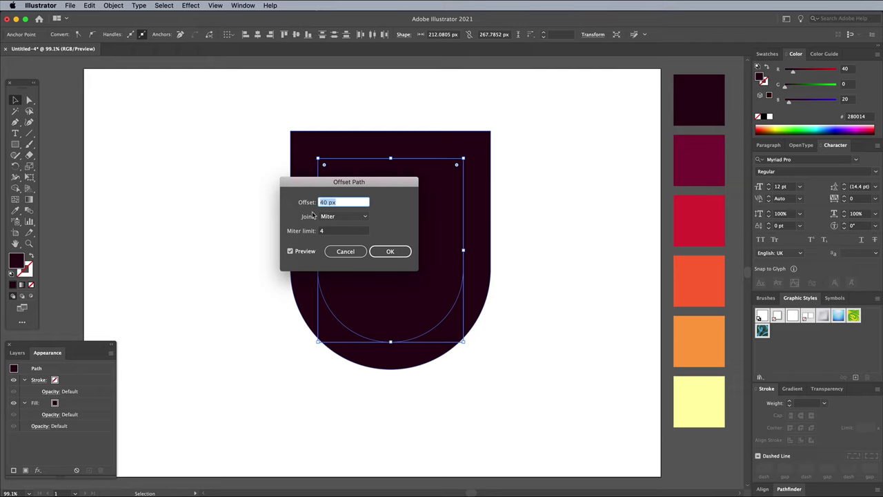
text(10)
click(389, 251)
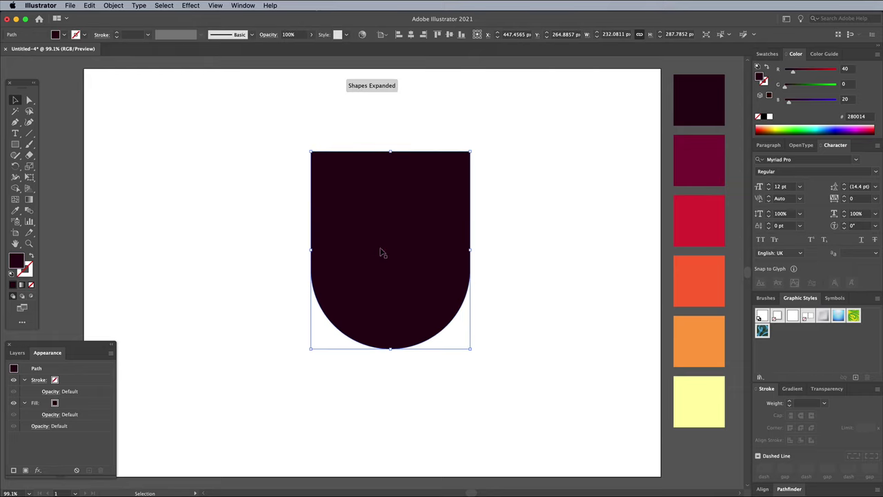
Step: Remove the inner shape with Shape Builder, leaving a hollow shield outline
drag(275, 175, 407, 257)
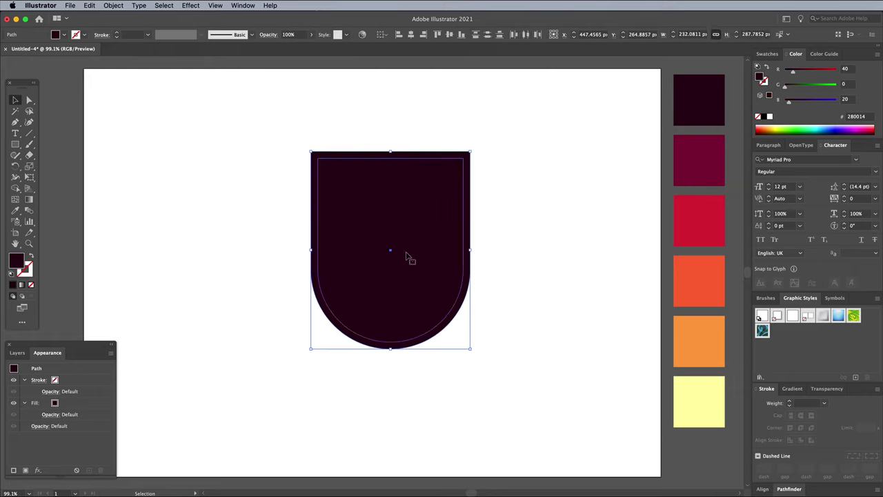
click(16, 188)
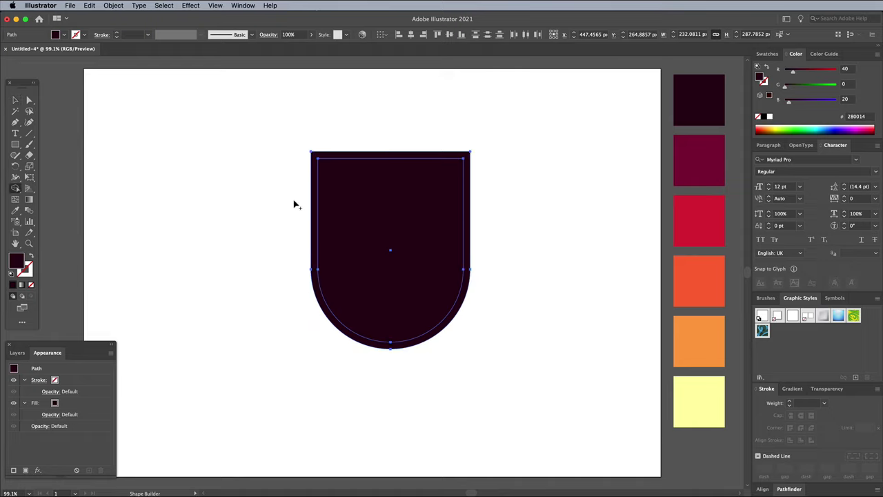
alt+click(370, 221)
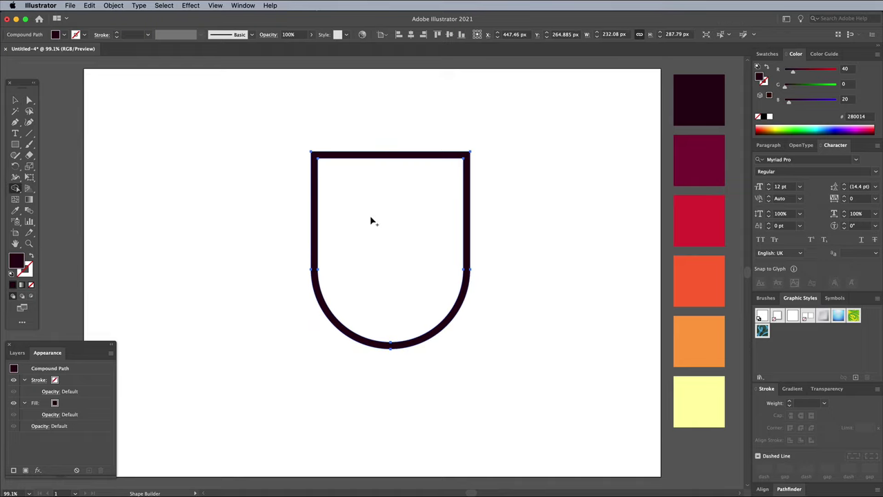
click(15, 101)
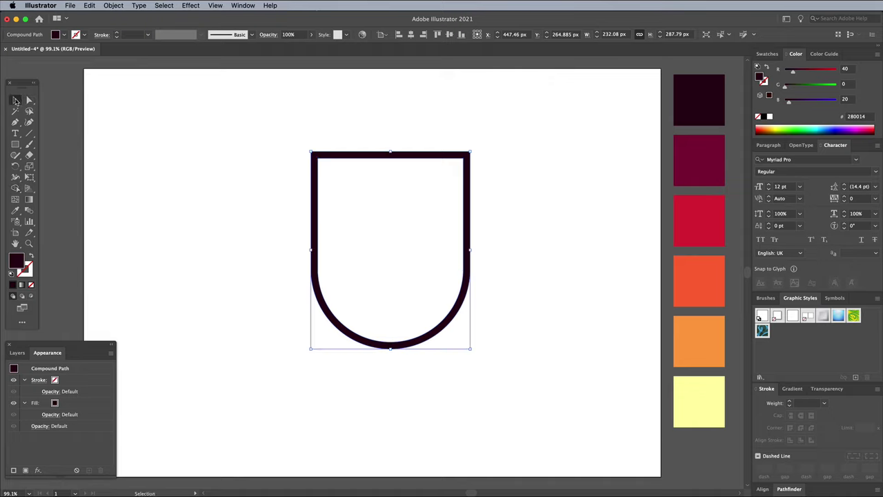
click(173, 183)
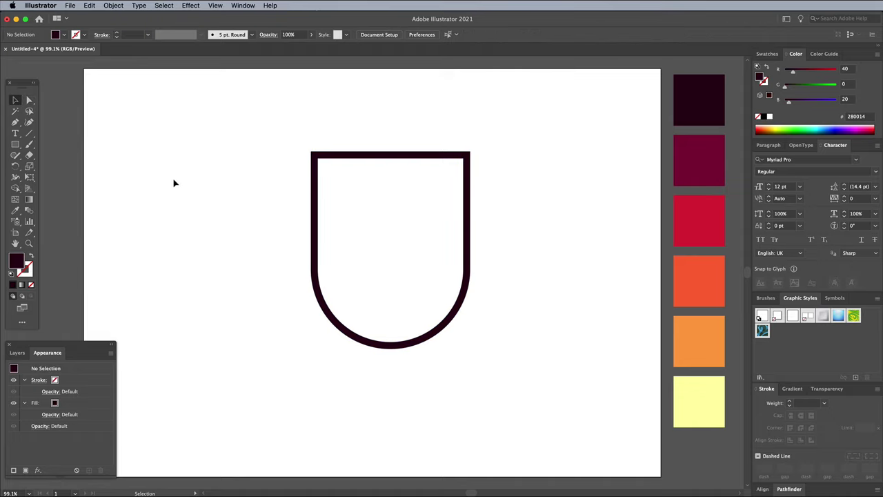
Step: Draw a closed three-peak mountain shape across the shield's lower half with the Pen tool
click(15, 122)
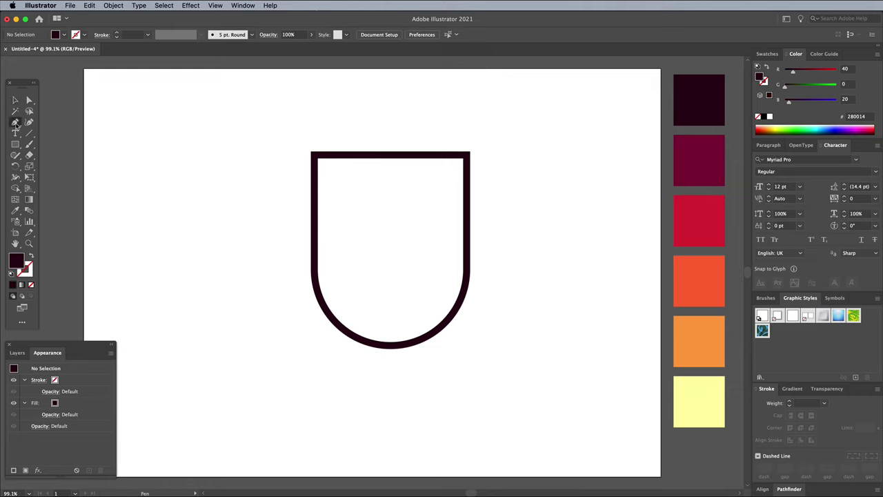
click(295, 285)
click(334, 252)
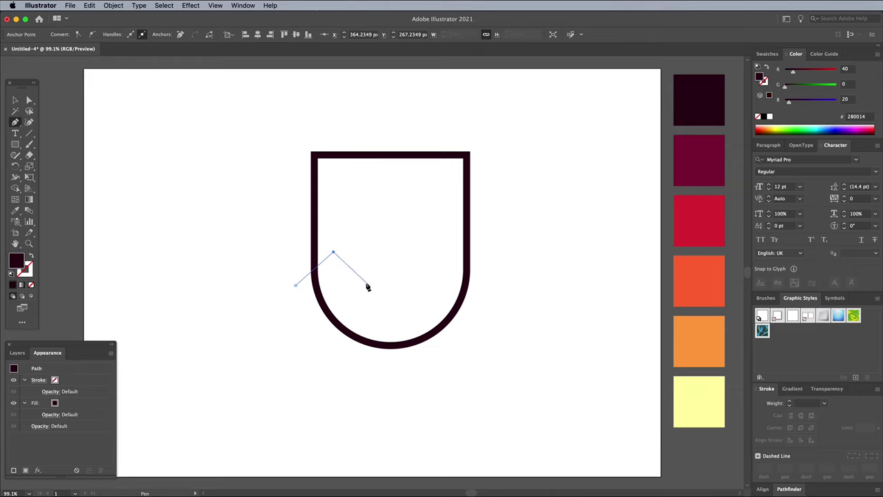
click(358, 275)
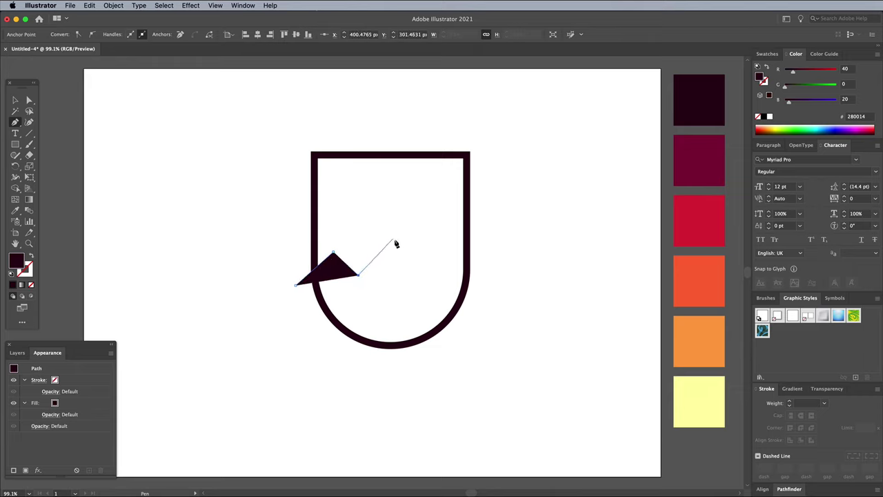
click(395, 240)
click(426, 273)
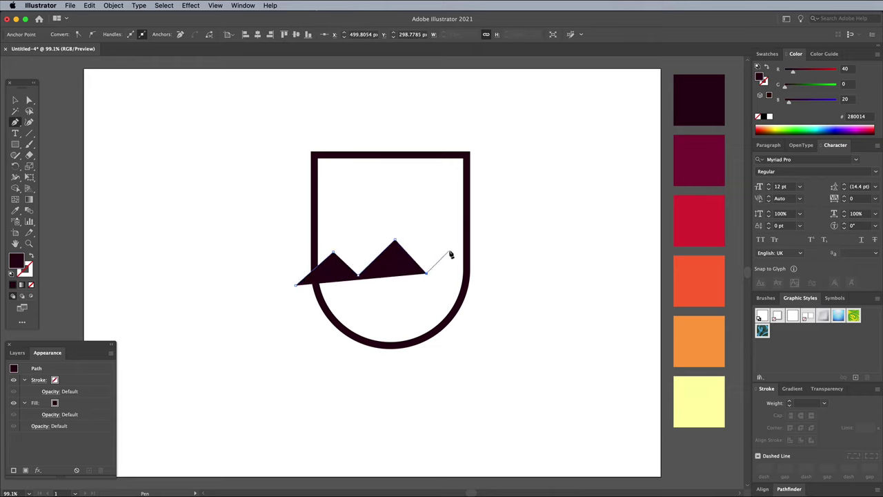
click(449, 252)
click(487, 281)
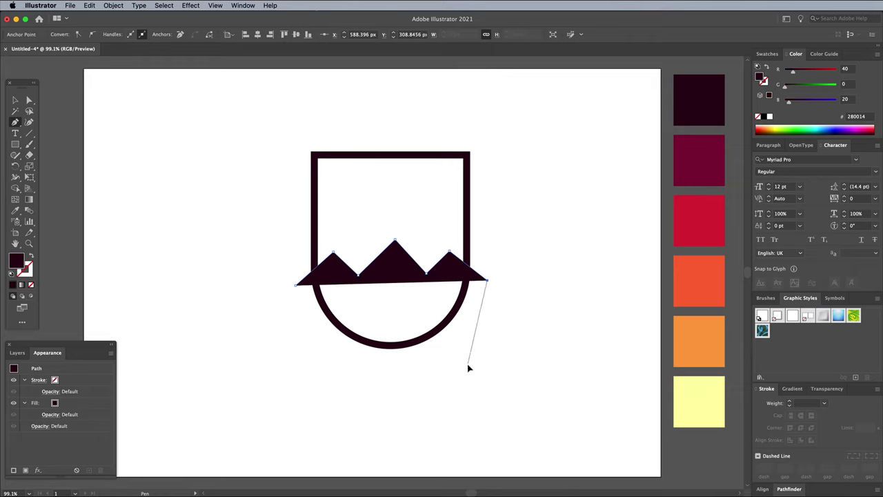
click(468, 364)
click(364, 377)
click(303, 314)
click(297, 286)
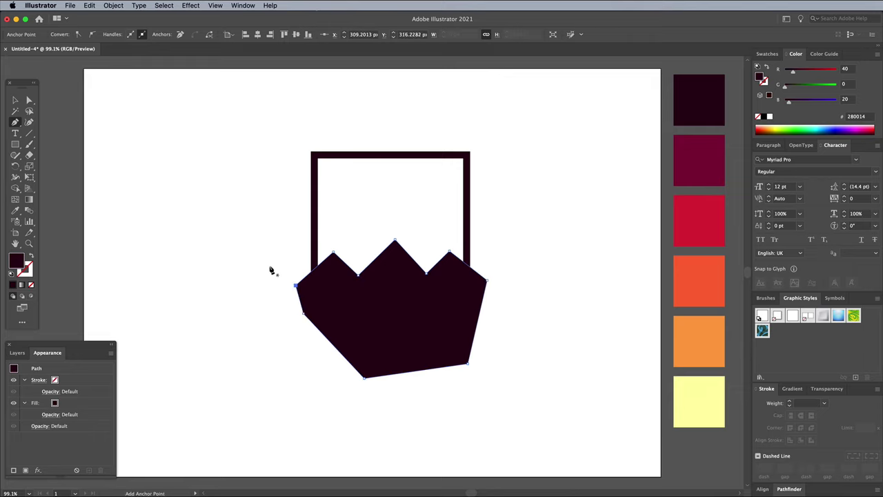
Step: Adjust the central peak and right valley anchors, then move the mountains about 21 px down
click(28, 100)
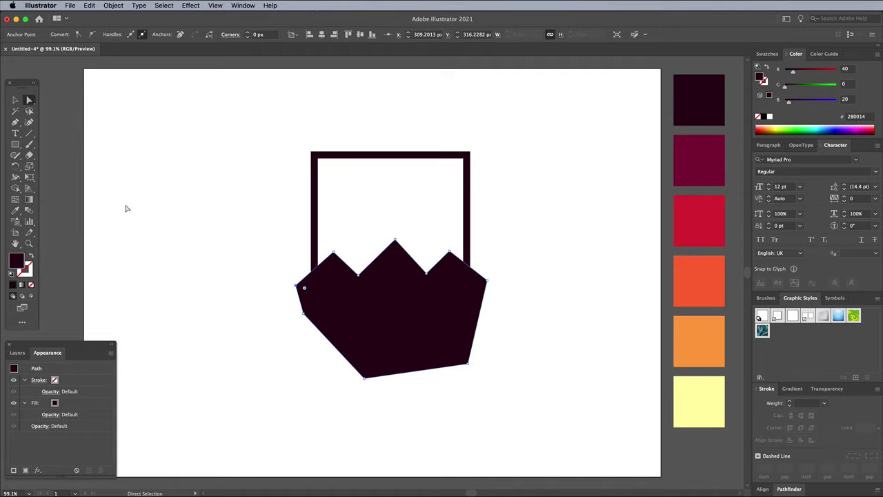
drag(394, 241, 389, 241)
drag(426, 273, 428, 266)
click(16, 100)
drag(414, 344, 413, 360)
Step: Trim away the mountain overhang outside the shield's curved edge with Shape Builder
drag(516, 359, 290, 238)
click(17, 192)
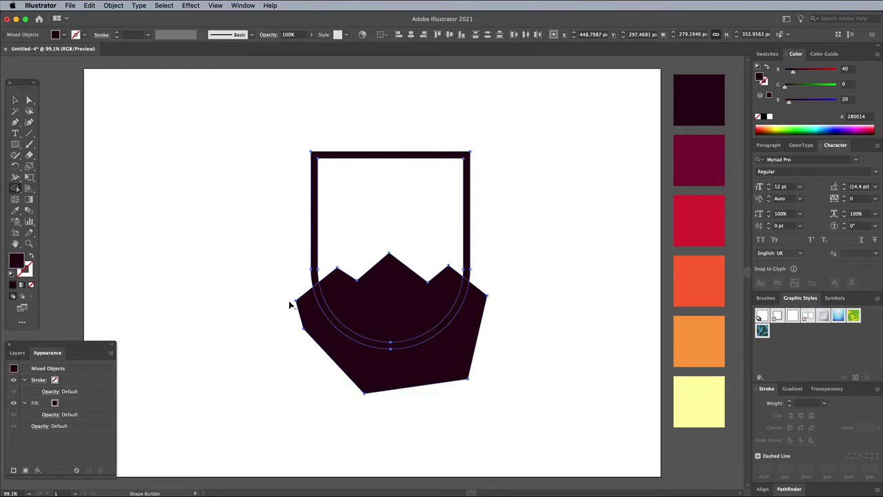
alt+click(311, 317)
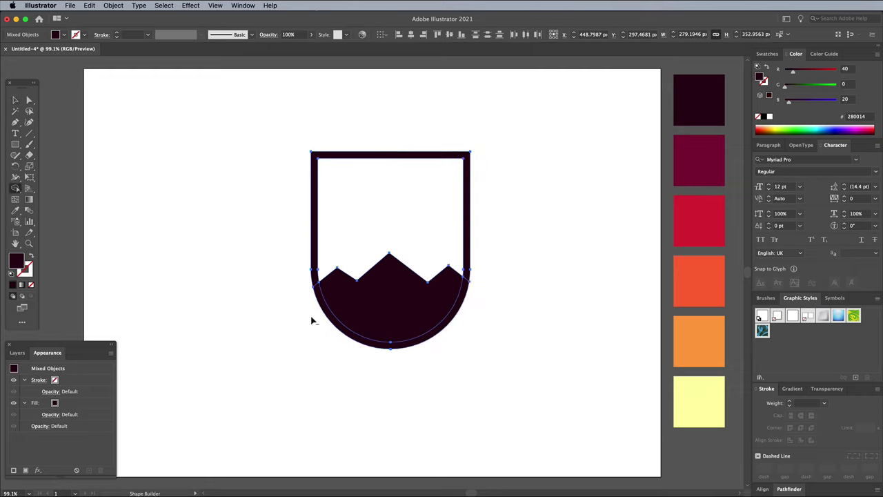
click(16, 101)
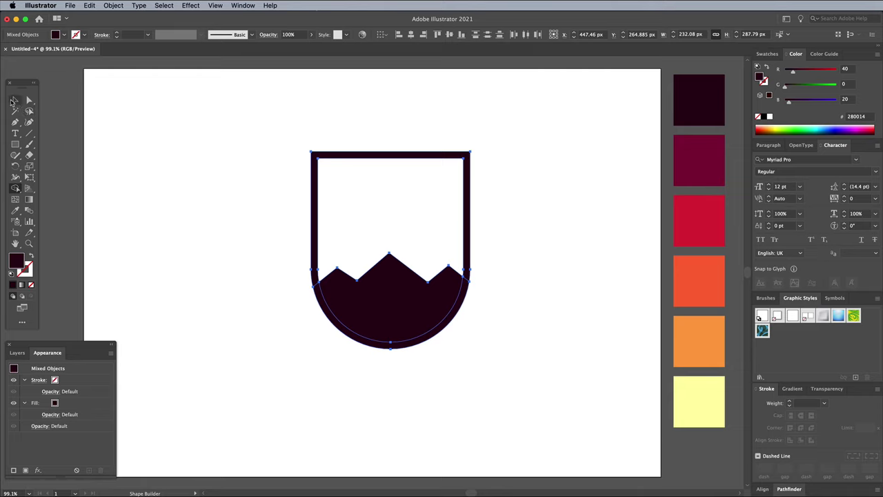
click(225, 261)
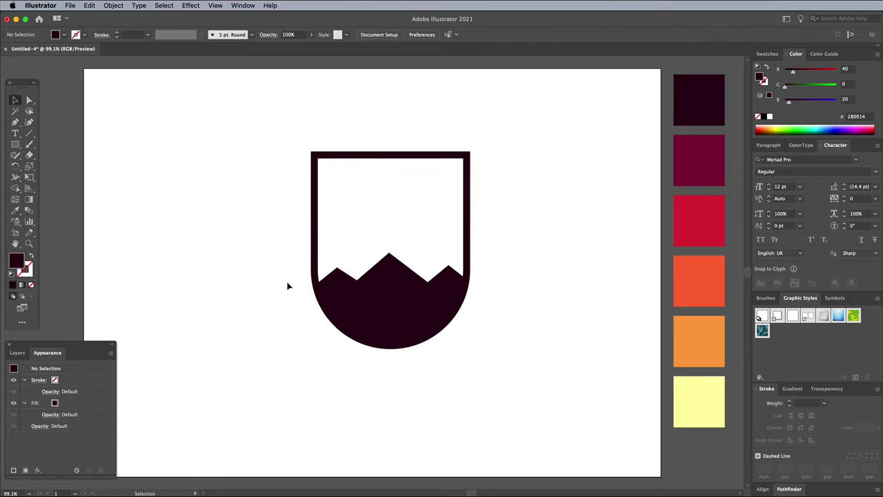
Step: Draw a pale yellow snow highlight on the left mountain peak
click(695, 402)
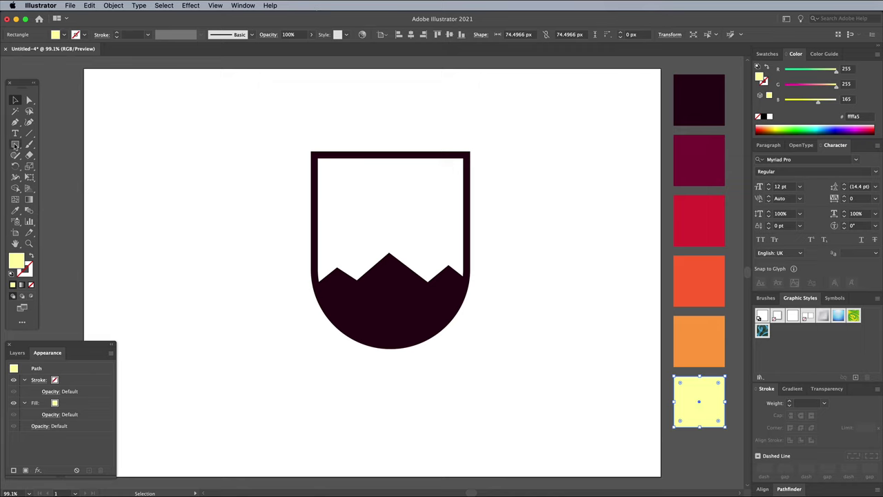
key(p)
key(super+equal)
key(super+equal)
key(super+equal)
click(266, 268)
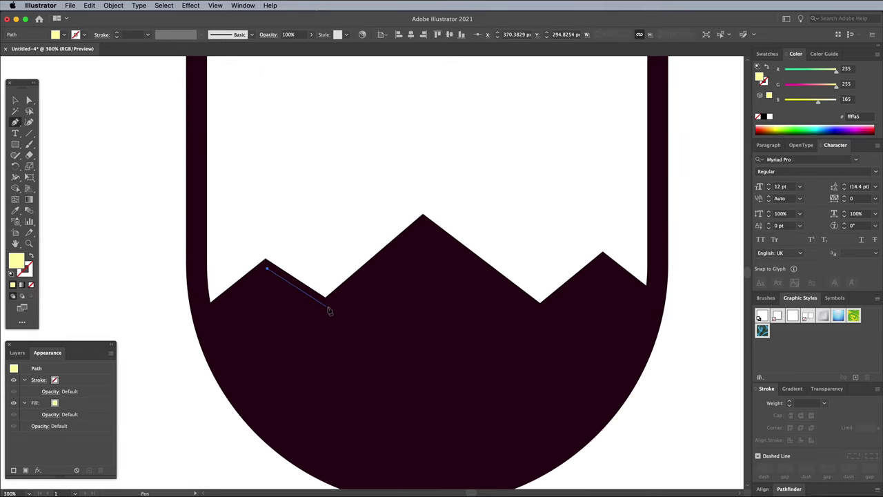
click(343, 317)
click(259, 299)
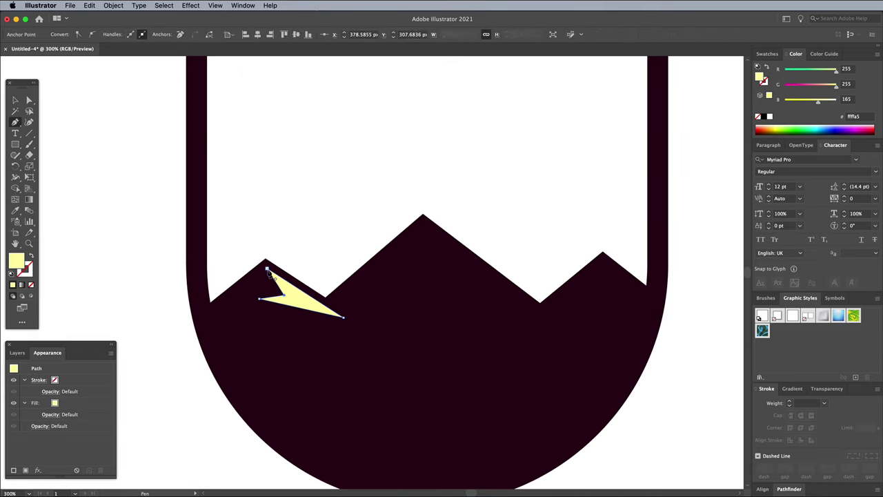
click(267, 268)
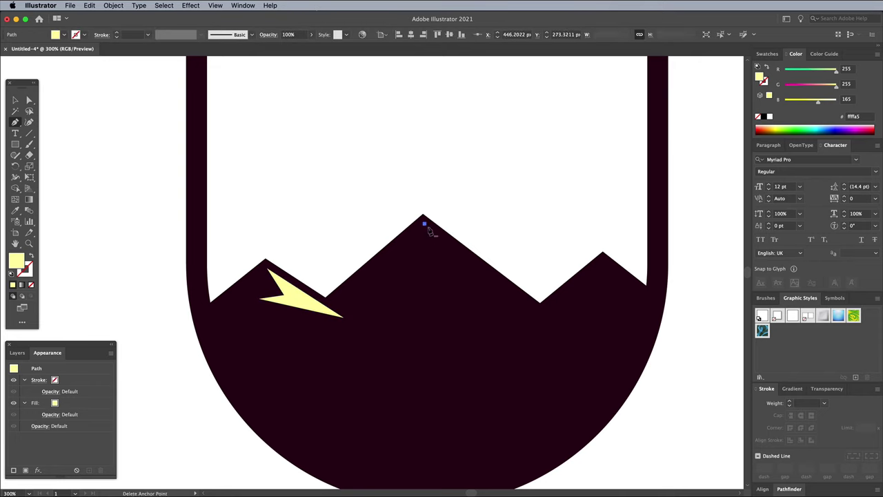
Step: Draw a jagged pale yellow snow highlight on the central peak
click(424, 223)
click(542, 315)
click(483, 284)
click(503, 336)
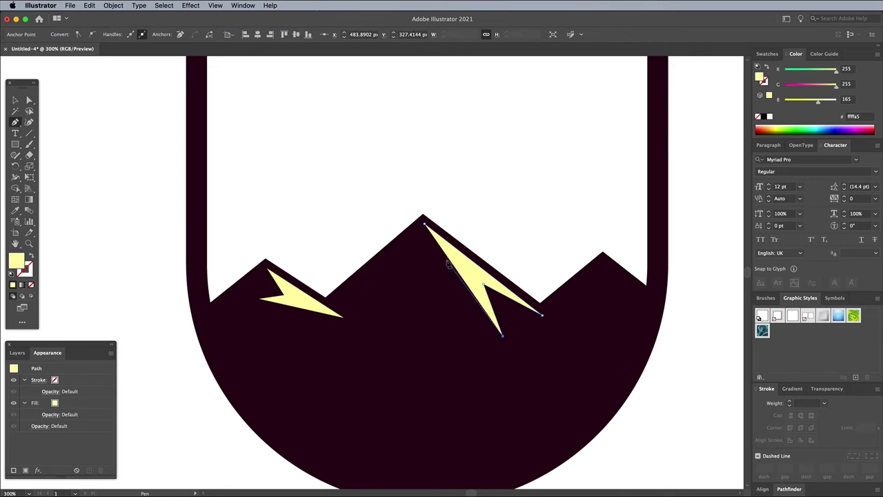
click(443, 255)
click(417, 318)
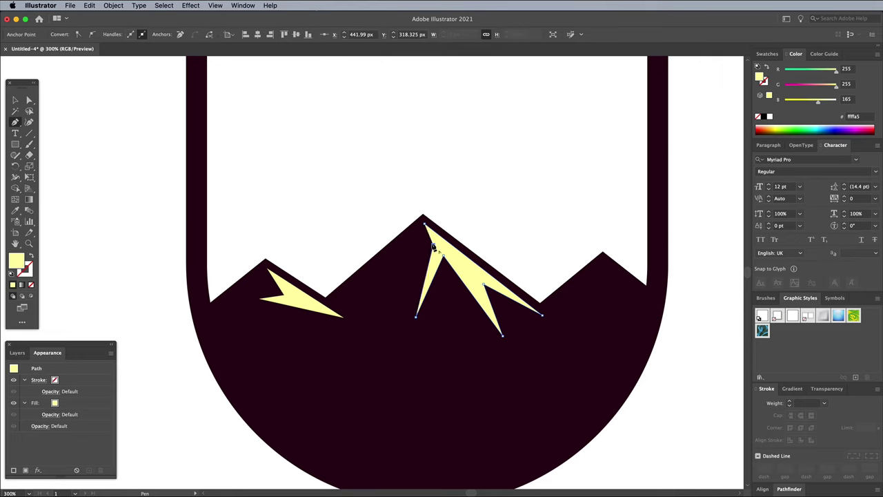
click(423, 223)
key(super+shift+a)
Step: Draw a pale yellow snow highlight on the right peak
click(605, 262)
click(646, 295)
click(601, 307)
click(604, 263)
key(super+shift+a)
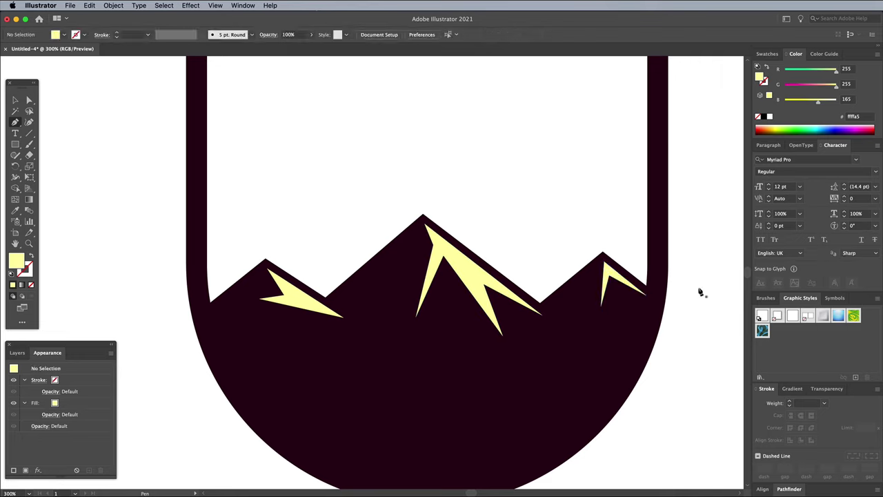
Step: Pull the central highlight's inner point up-left, then fit the whole artboard in view
key(a)
drag(442, 255, 430, 242)
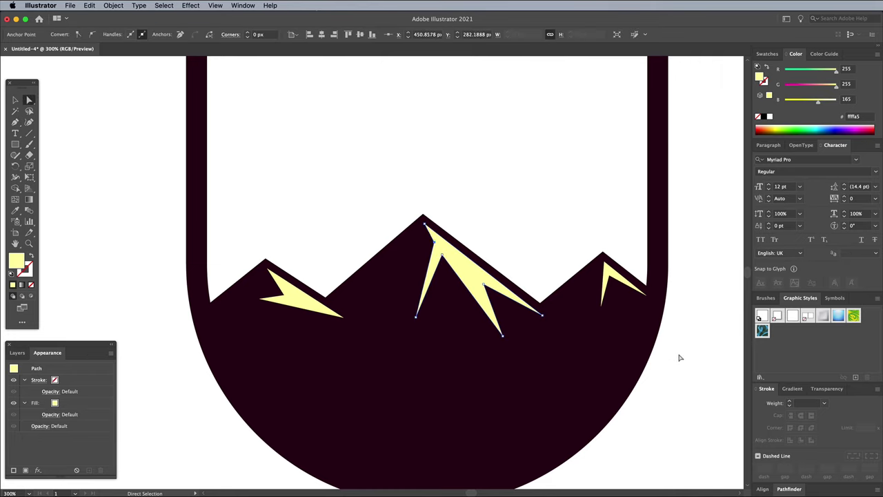
key(super+shift+a)
key(super+minus)
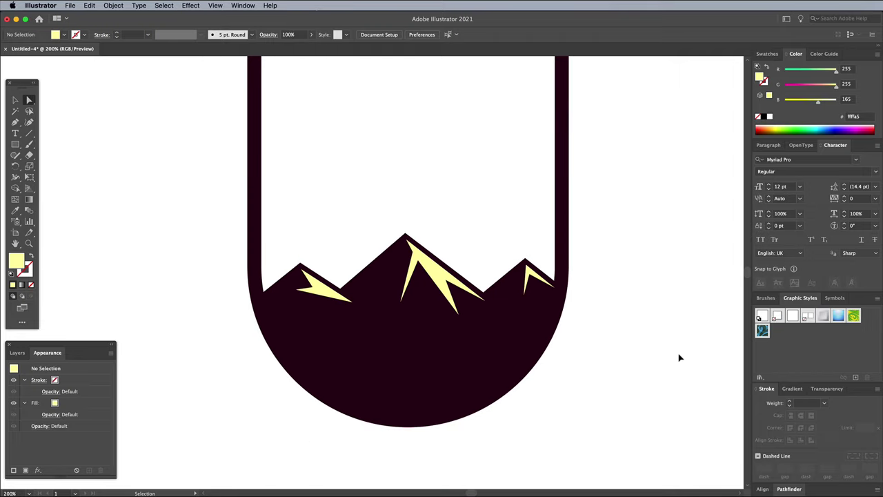
key(super+0)
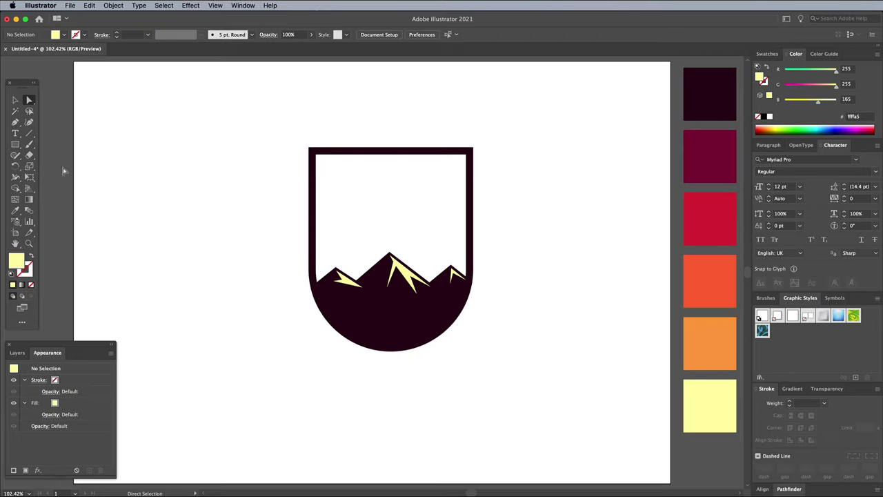
Step: Draw a pale yellow sun circle over the peaks and send it behind the mountains
drag(14, 144, 51, 166)
drag(396, 242, 439, 298)
right_click(422, 263)
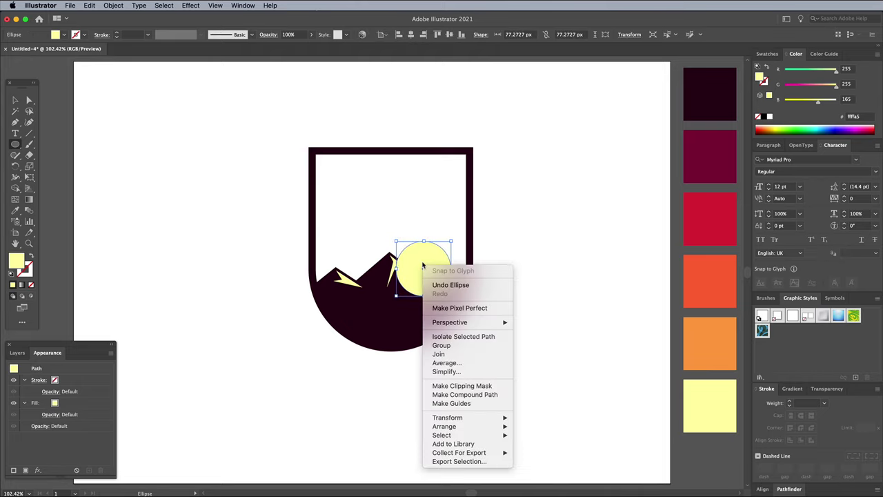
mouse_move(460, 427)
click(539, 445)
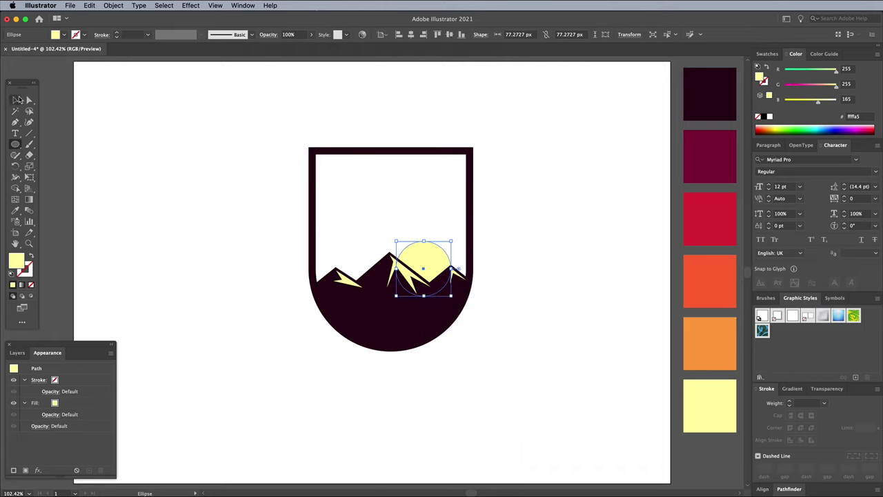
Step: Offset the sun outward by 30 px and colour the new circle orange
click(16, 100)
click(112, 6)
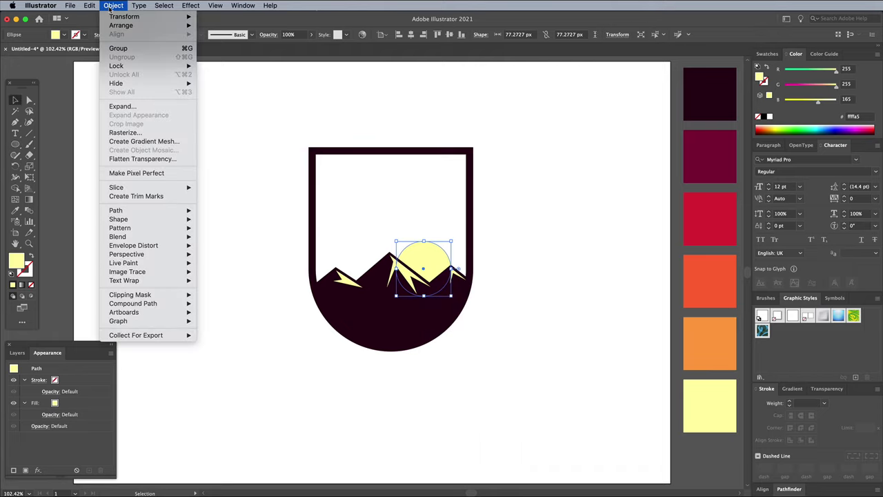
mouse_move(128, 210)
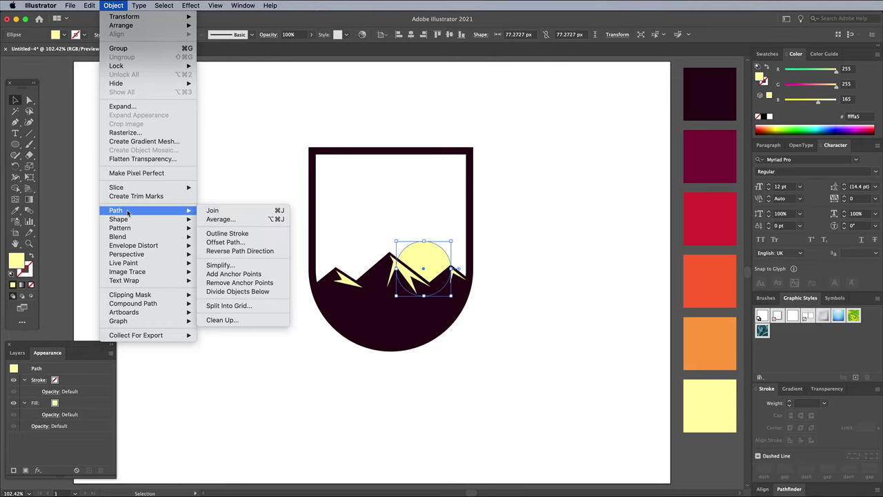
click(222, 242)
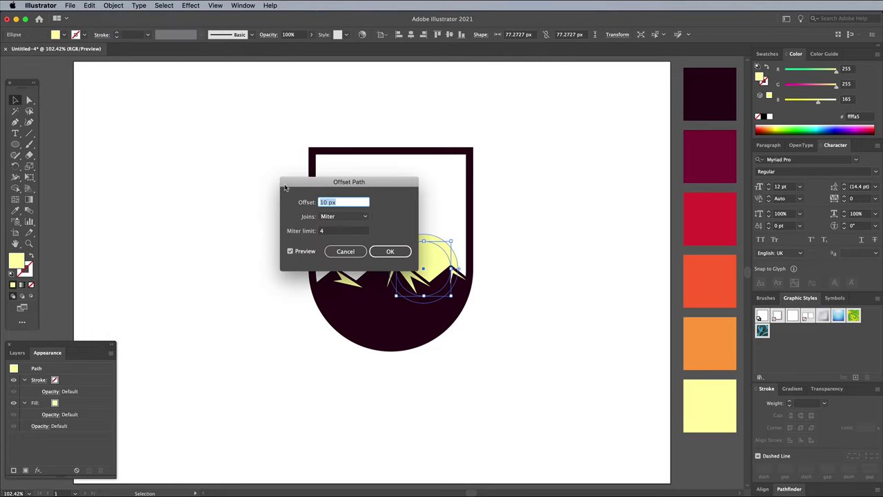
drag(285, 187, 209, 184)
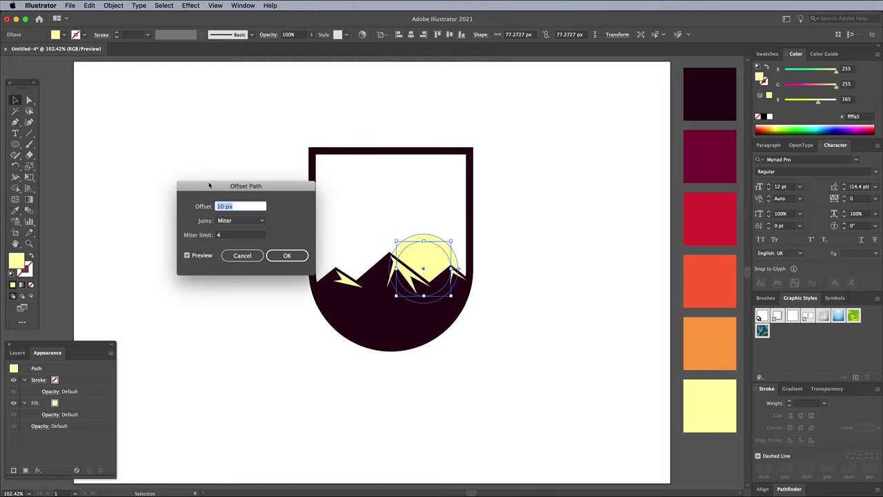
key(shift+Up)
key(shift+Up)
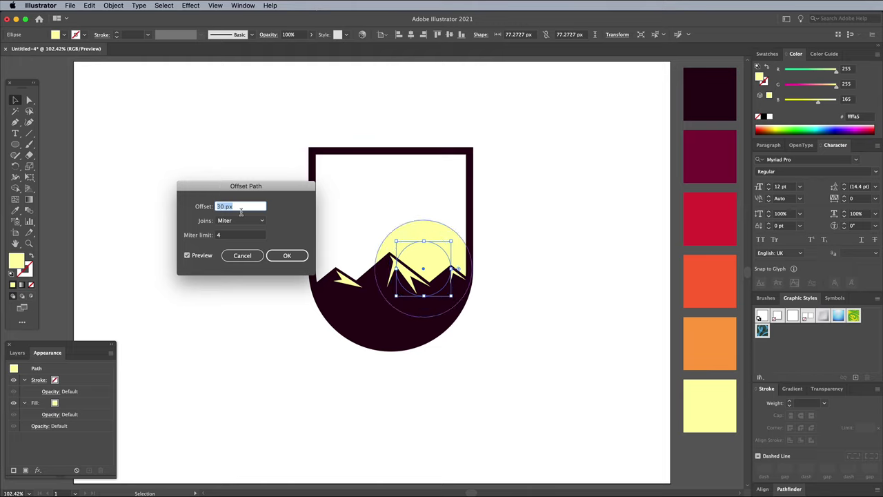
click(285, 255)
key(i)
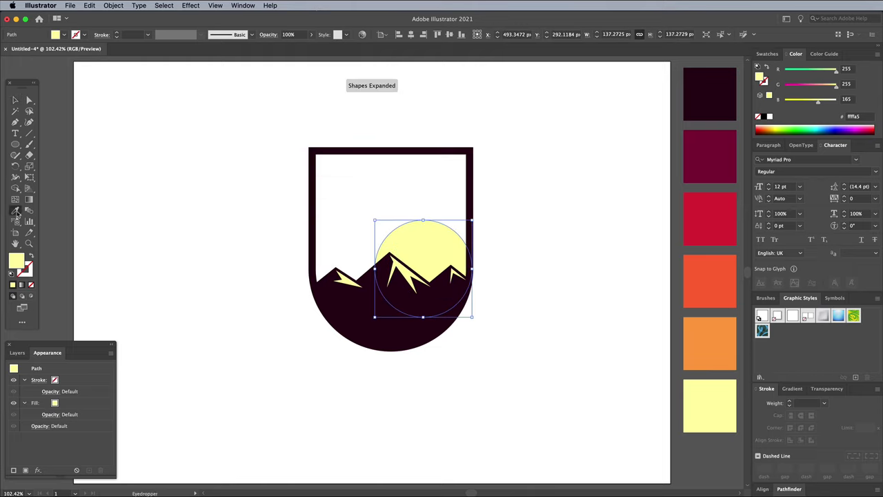
click(717, 340)
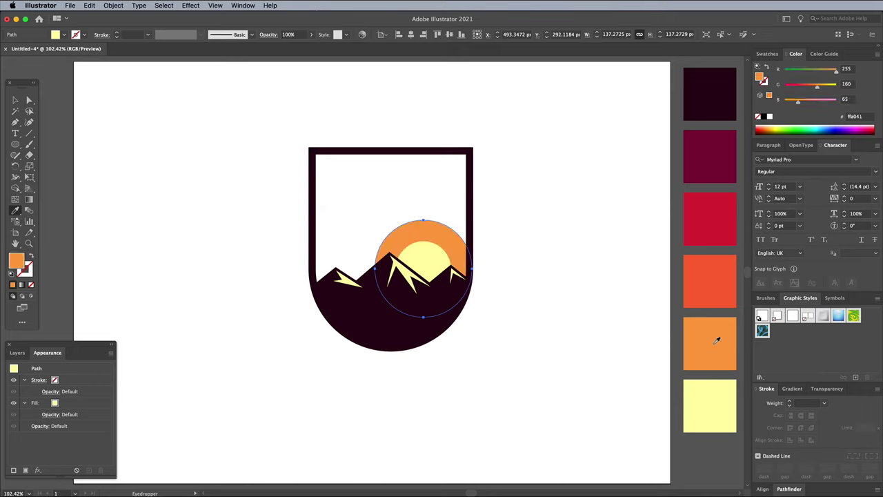
Step: Offset two more larger circles, colouring them red-orange and red
click(105, 4)
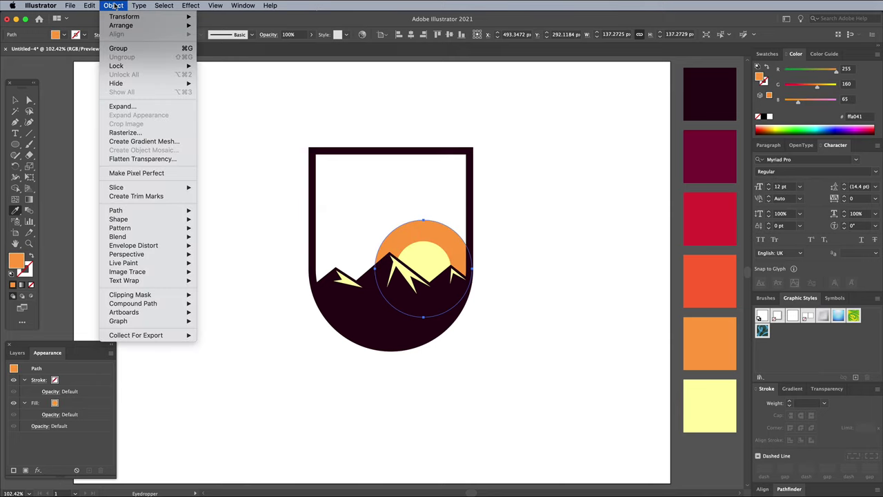
mouse_move(146, 212)
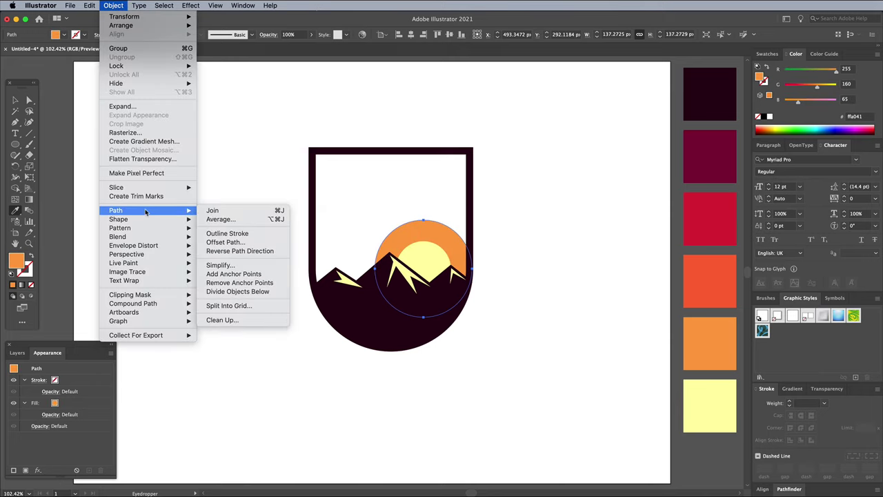
click(221, 242)
click(298, 256)
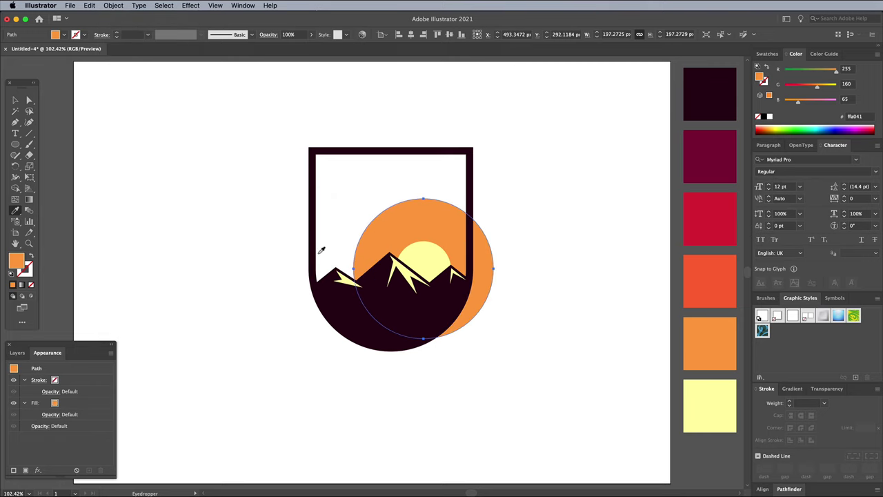
click(709, 277)
click(113, 5)
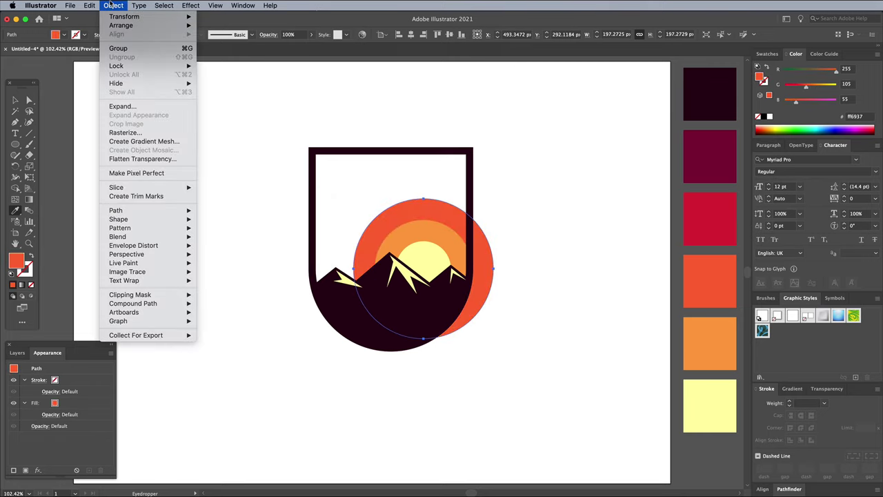
mouse_move(131, 211)
click(303, 242)
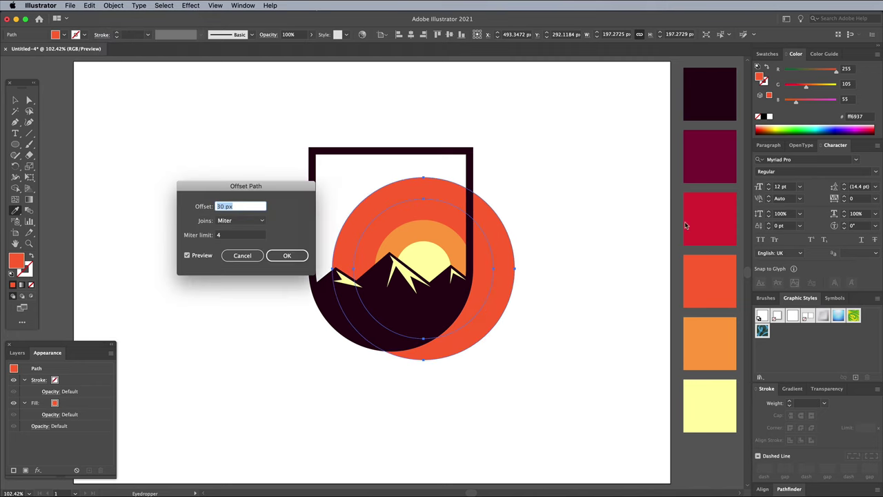
click(287, 255)
click(709, 219)
Step: Offset the outermost circle and colour it dark maroon
click(113, 5)
mouse_move(131, 210)
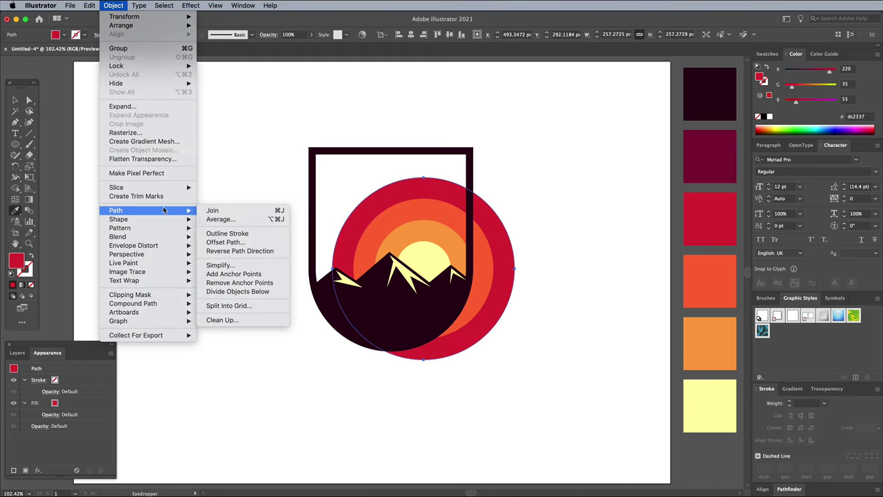
click(210, 238)
click(291, 254)
click(697, 157)
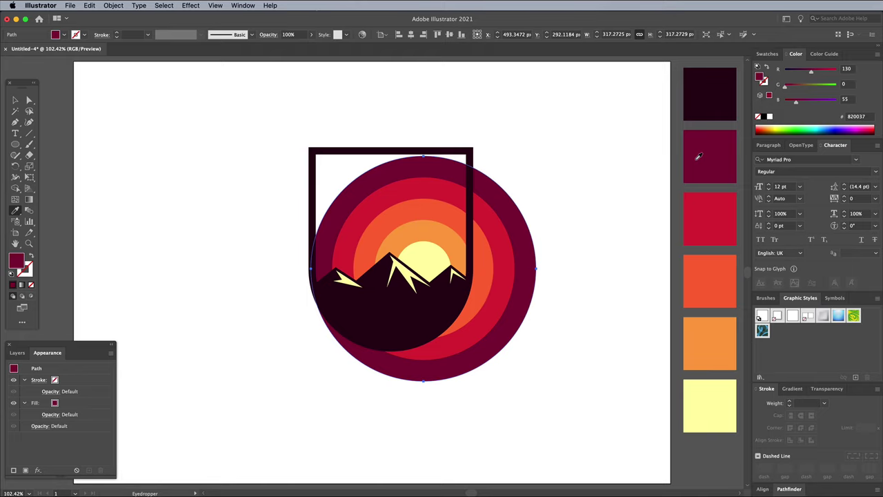
click(15, 101)
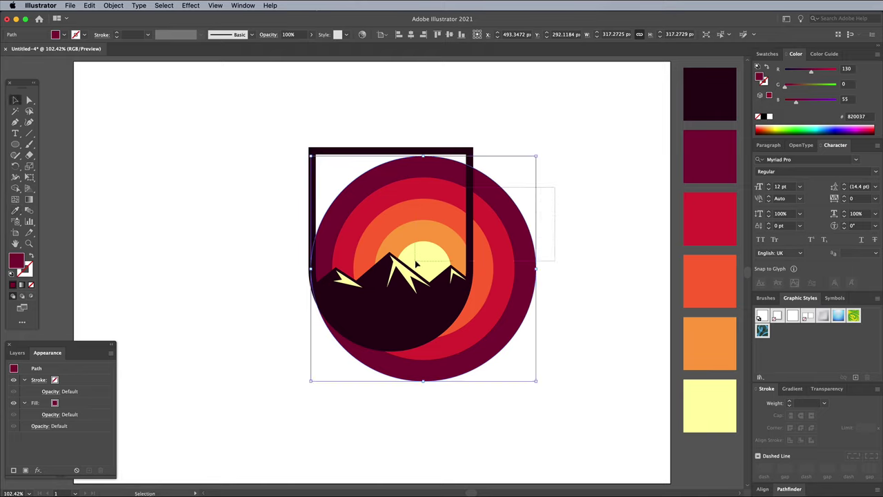
Step: Enlarge the concentric sunset circles slightly, leaving the shield frame unchanged
key(super+a)
shift+click(377, 153)
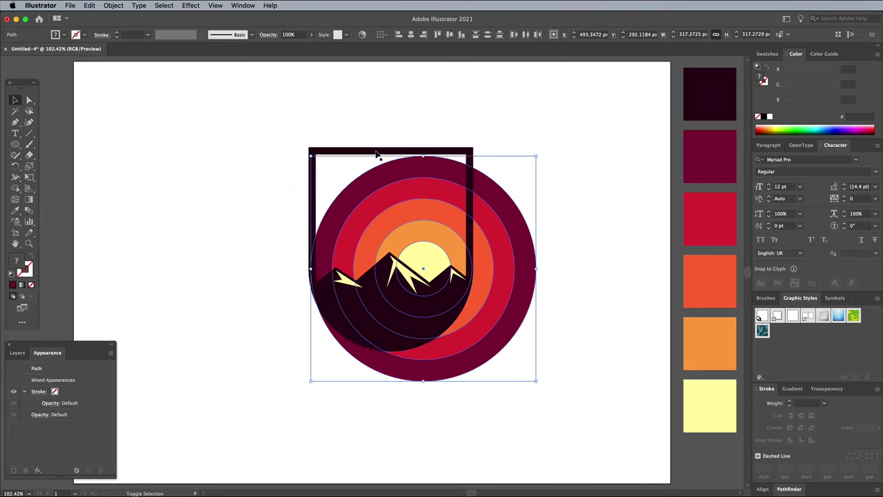
drag(311, 156, 295, 143)
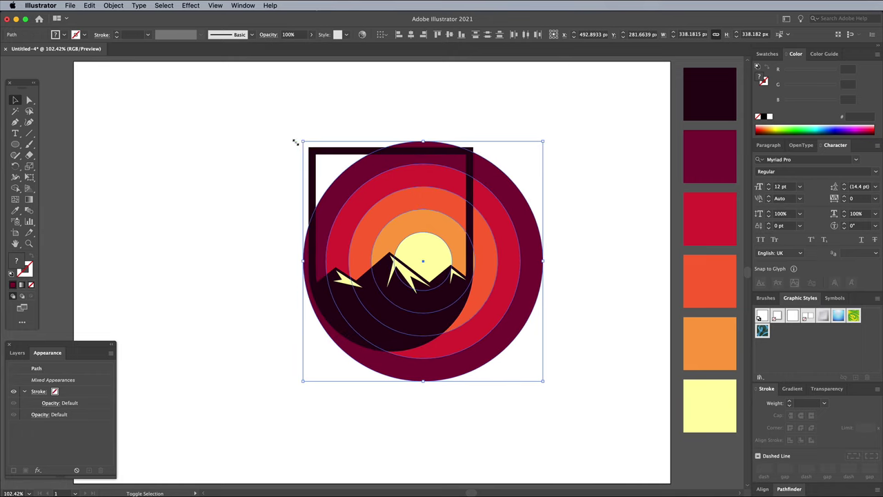
Step: Delete the ring parts outside the shield with the Shape Builder, including the orange sliver
drag(232, 123, 578, 439)
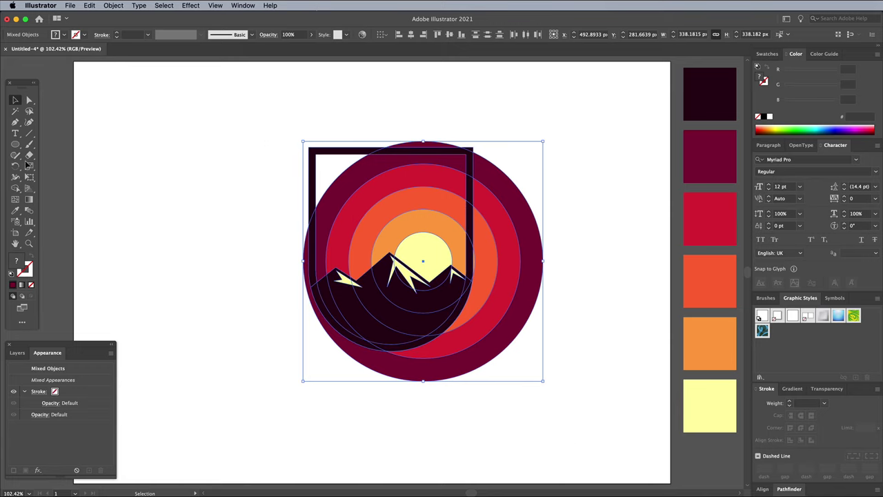
click(15, 188)
mouse_move(303, 273)
mouse_down()
mouse_move(317, 324)
mouse_move(366, 373)
mouse_up()
mouse_move(525, 207)
mouse_down()
mouse_move(474, 338)
mouse_move(479, 277)
mouse_up()
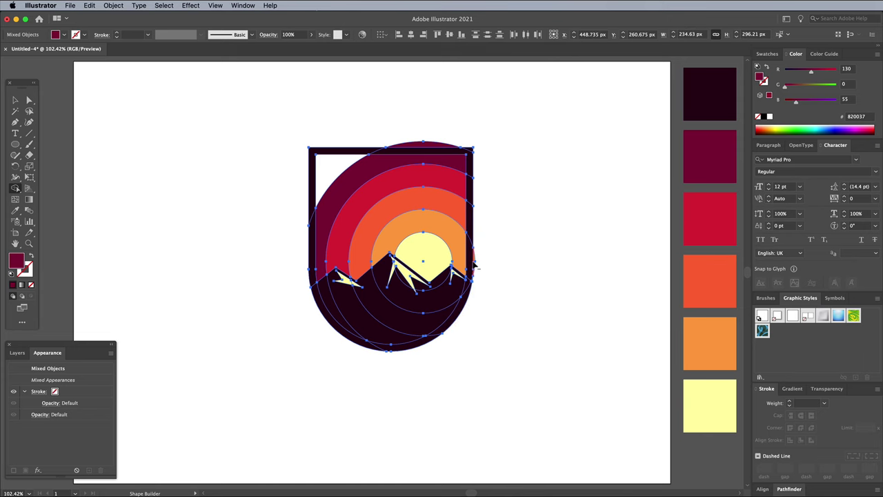
key(super+equal)
key(super+equal)
key(super+equal)
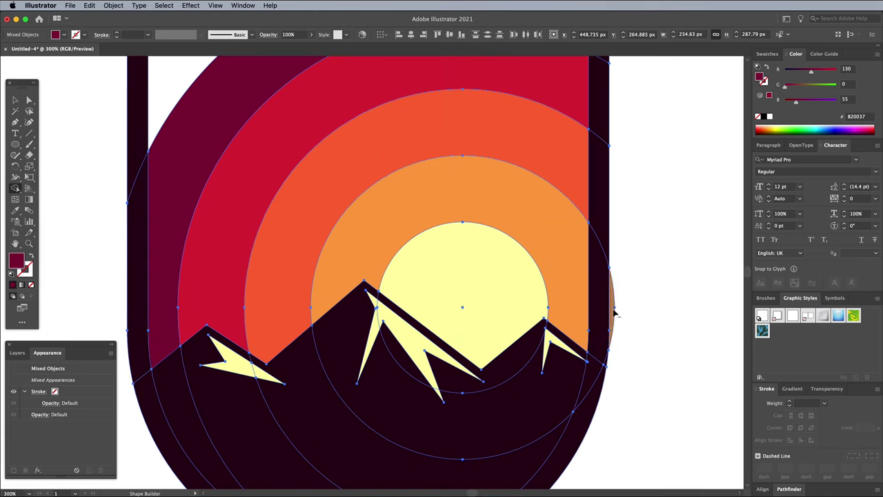
alt+click(613, 307)
key(super+minus)
key(super+minus)
key(v)
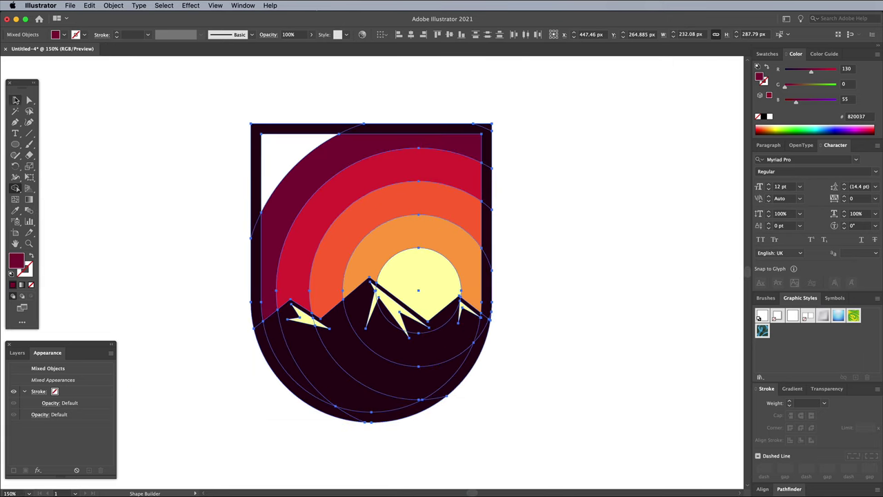
click(126, 178)
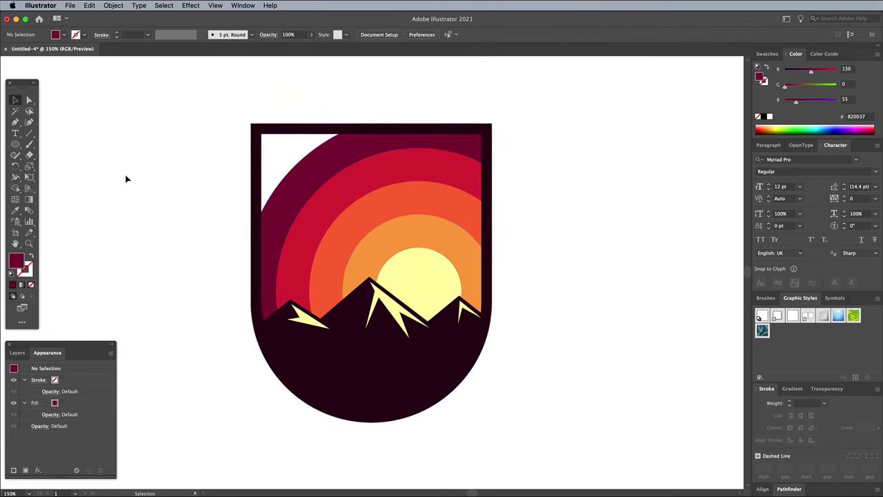
Step: With Smart Guides on, draw a pale yellow 212 × 59.86 px banner across the shield top
click(15, 145)
click(43, 145)
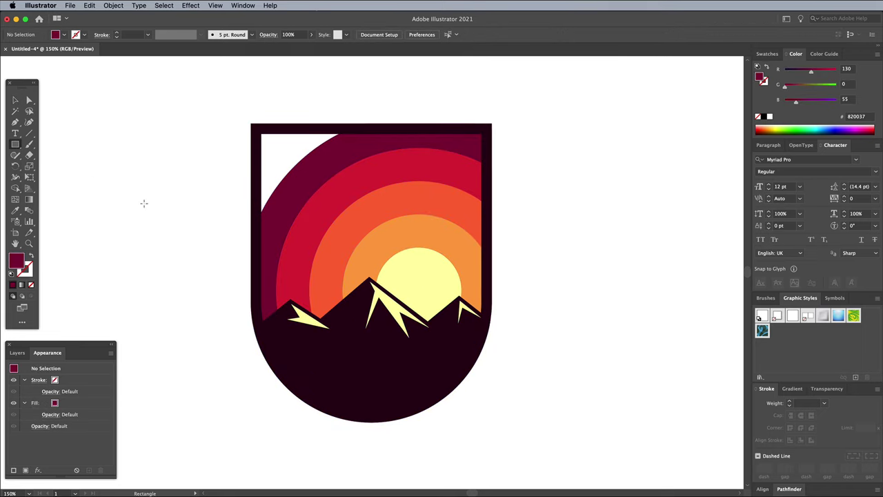
click(414, 284)
super+click(218, 188)
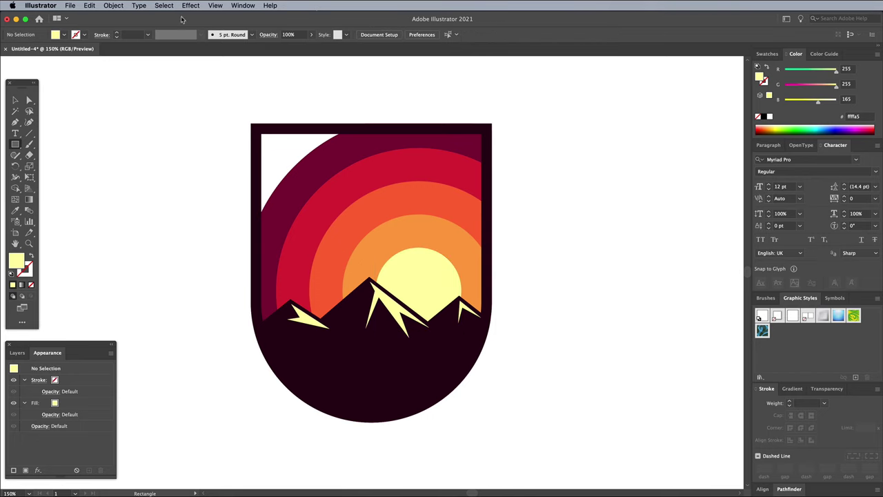
click(215, 6)
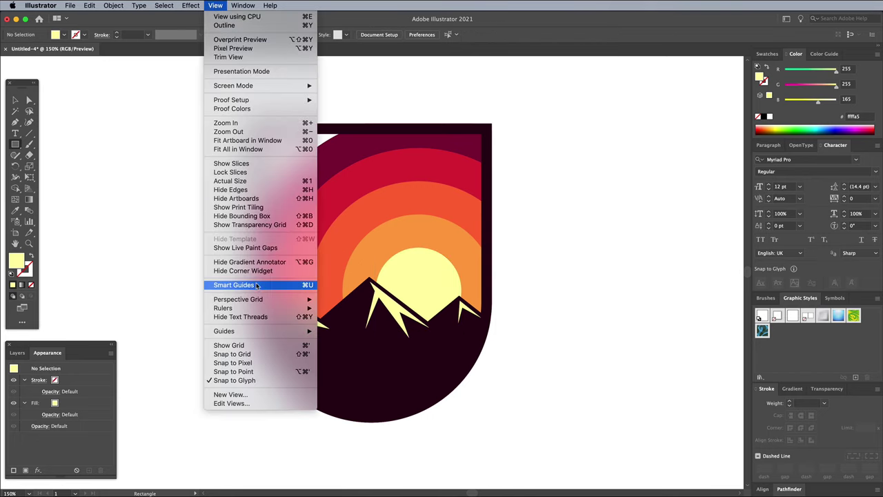
click(235, 284)
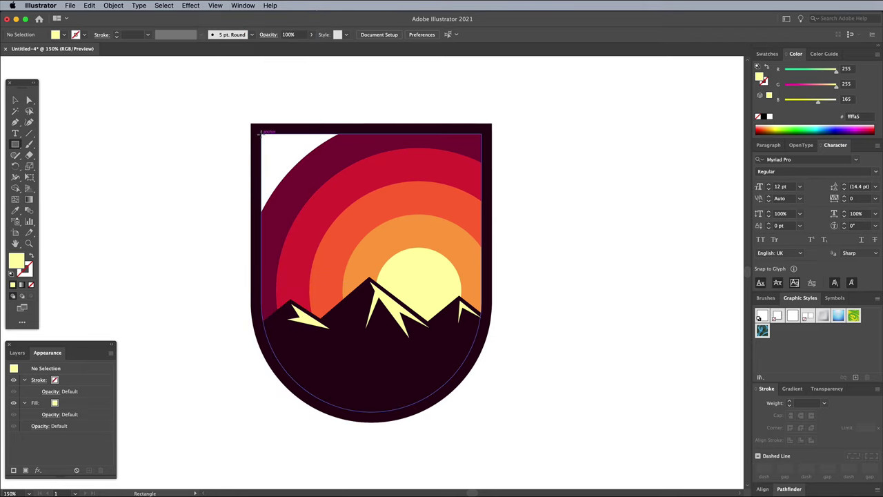
drag(260, 134, 483, 195)
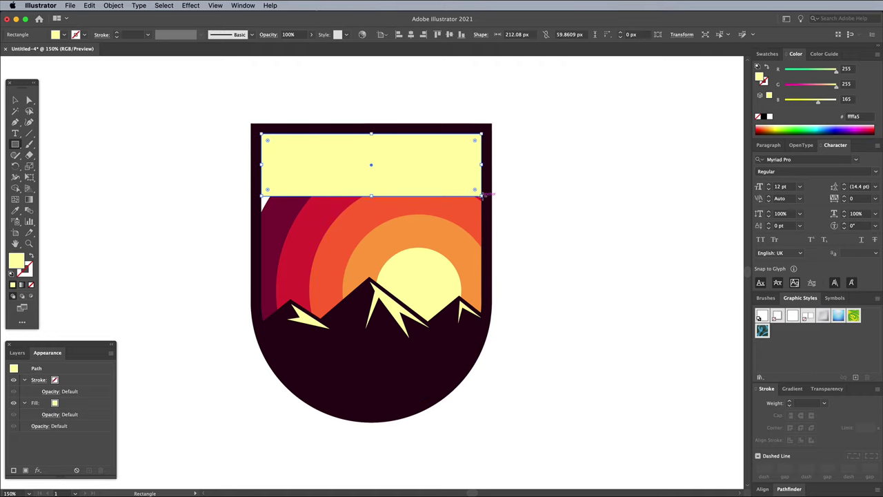
Step: Type the word EXPLORE to the right of the shield
click(15, 134)
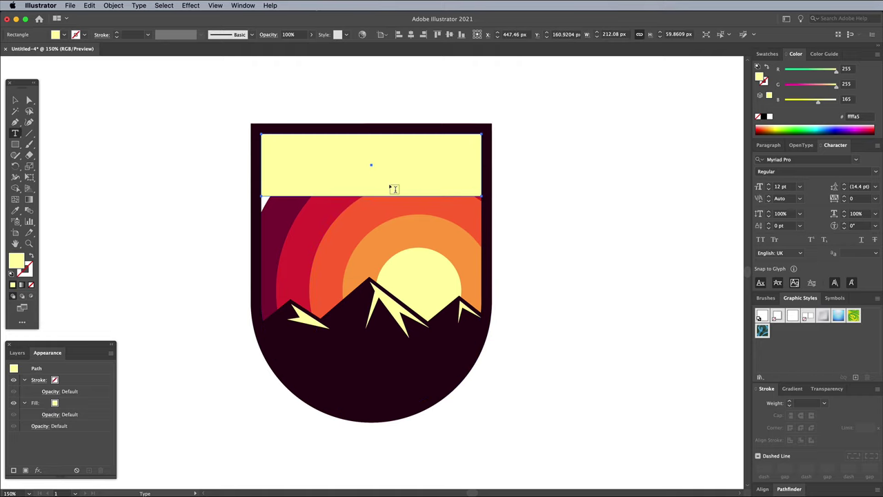
click(545, 196)
text(EXPLORE)
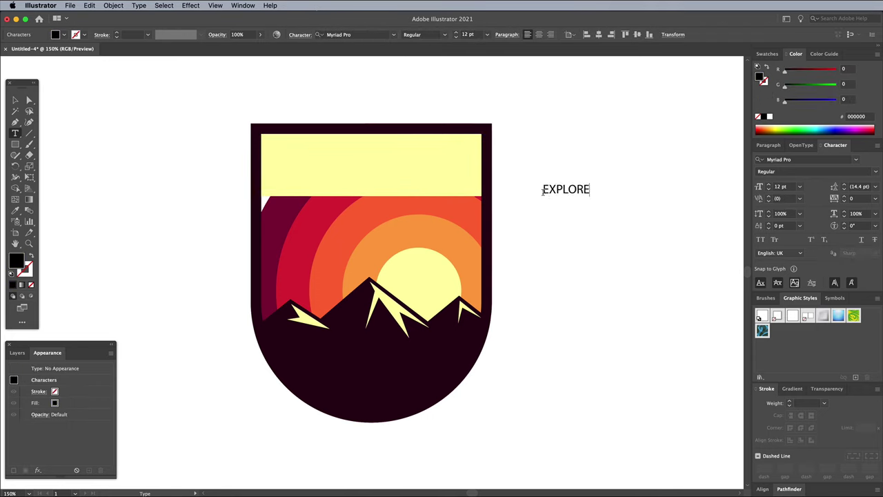
key(ctrl+a)
Step: Set EXPLORE to Brandon Grotesque Black and scale it to about 46 pt
click(384, 35)
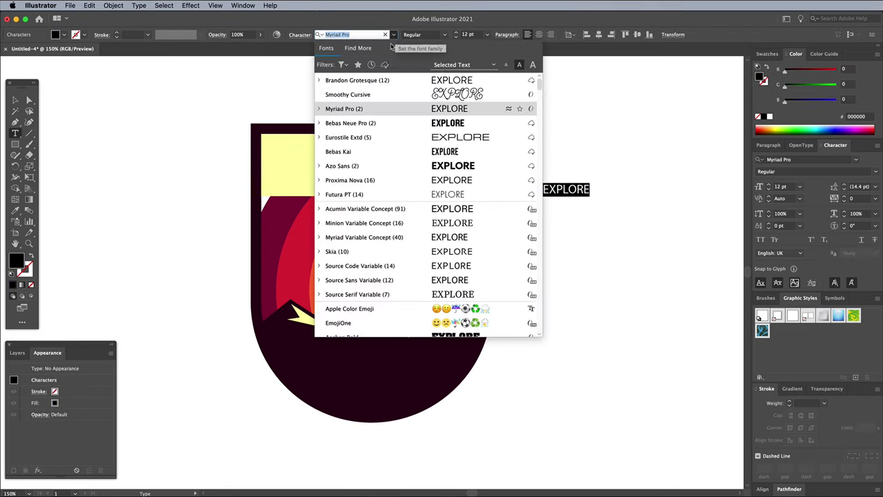
click(380, 78)
click(444, 34)
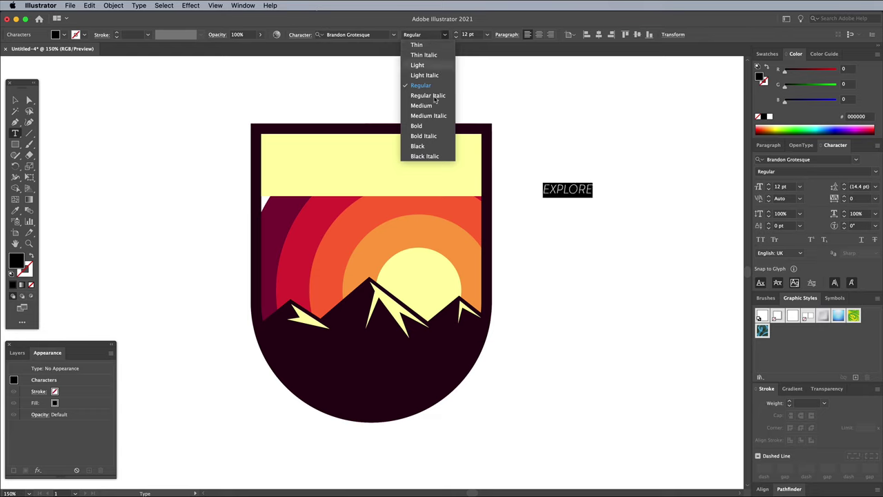
click(418, 146)
key(Escape)
drag(541, 183, 466, 162)
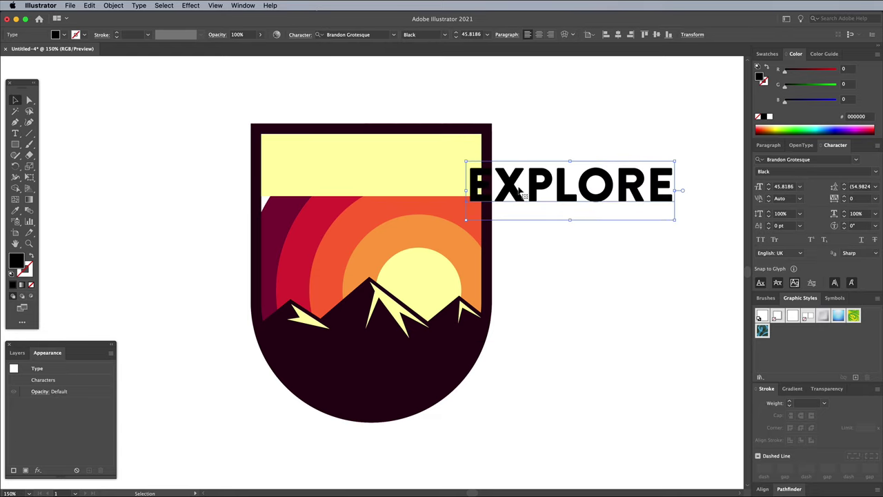
Step: Centre EXPLORE on the yellow banner as key object, aligning to glyph bounds
shift+click(433, 170)
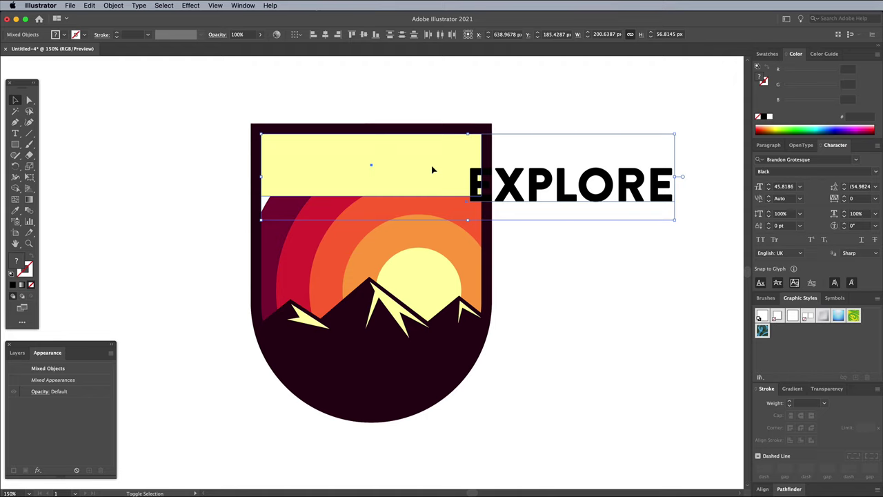
click(408, 166)
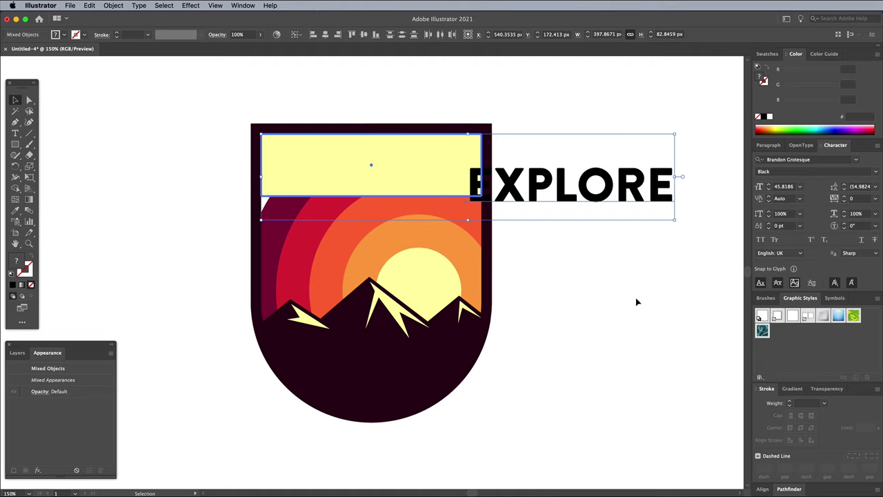
click(764, 489)
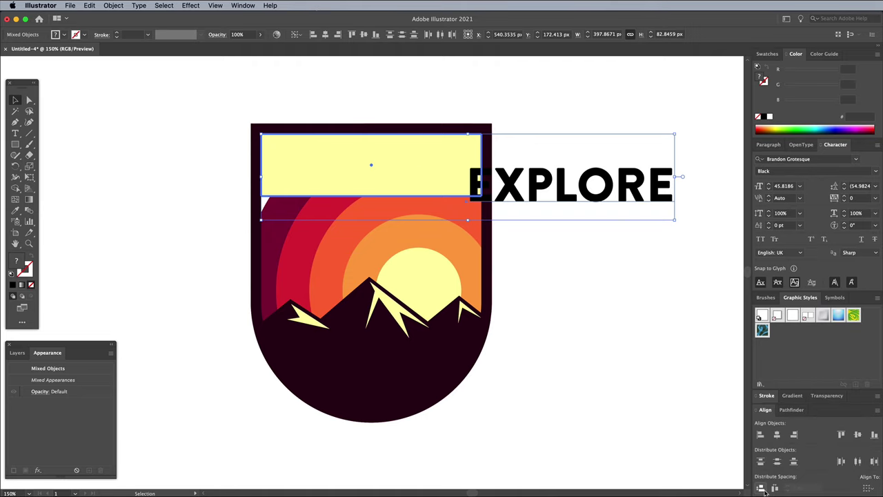
click(778, 435)
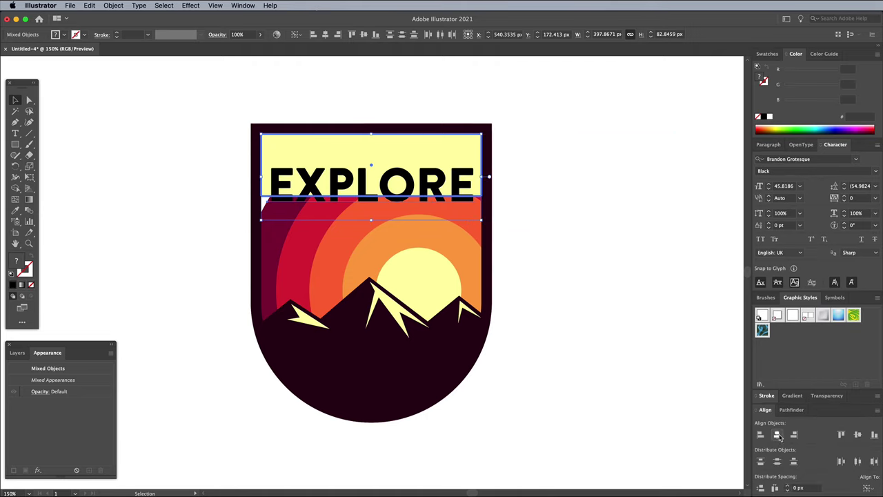
click(858, 436)
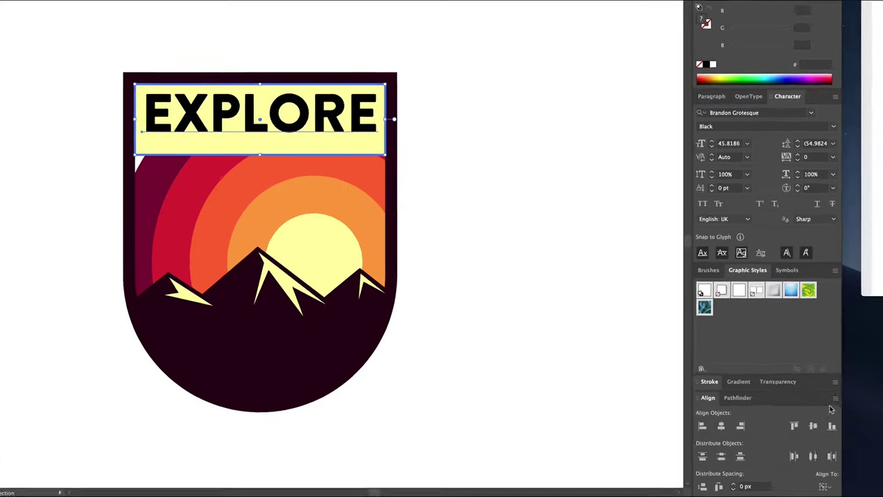
click(877, 410)
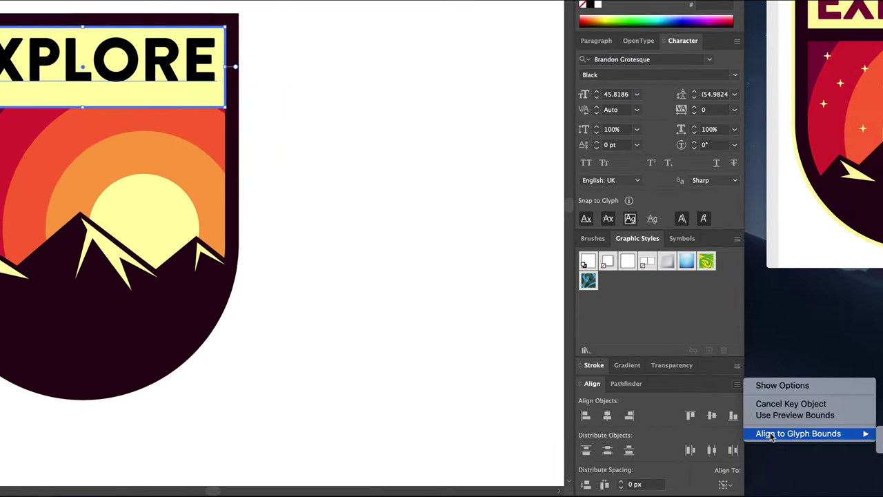
mouse_move(816, 429)
click(845, 432)
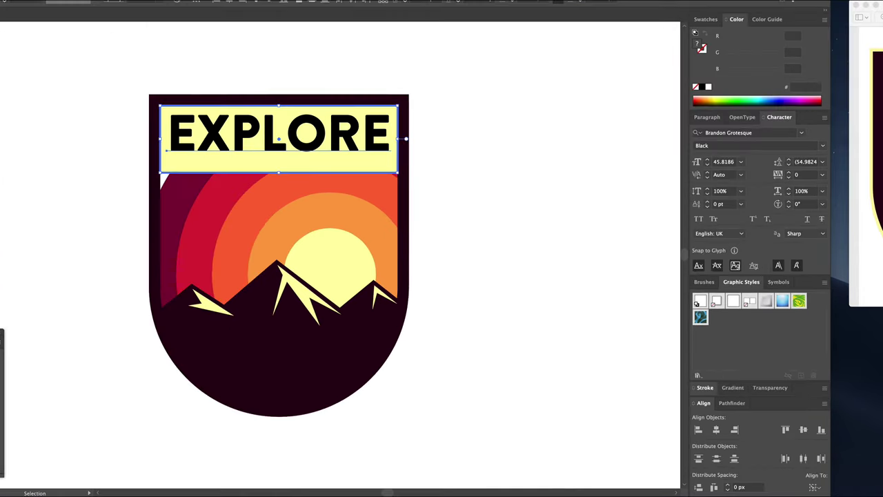
click(716, 429)
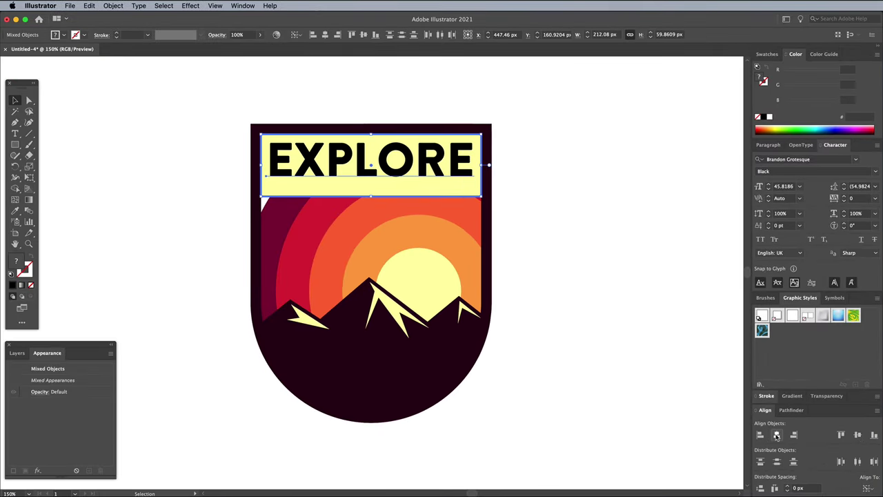
click(856, 436)
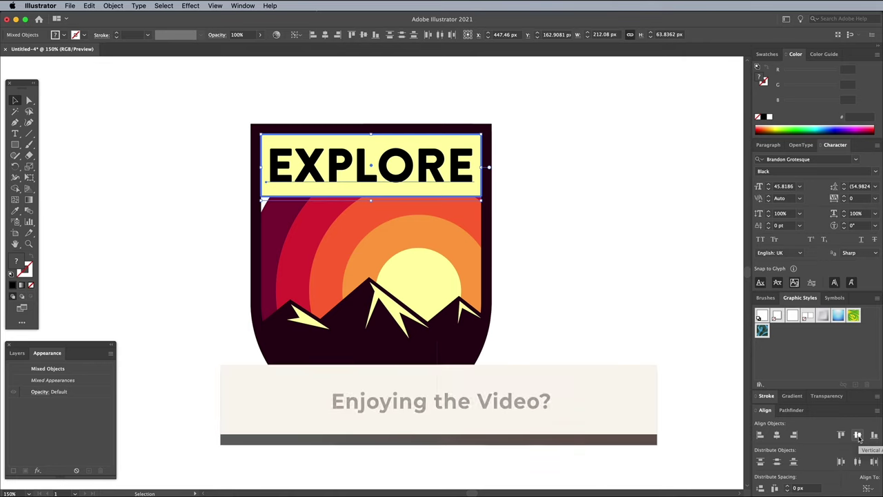
Step: Recolour EXPLORE with the maroon of the outer sunset ring
click(74, 115)
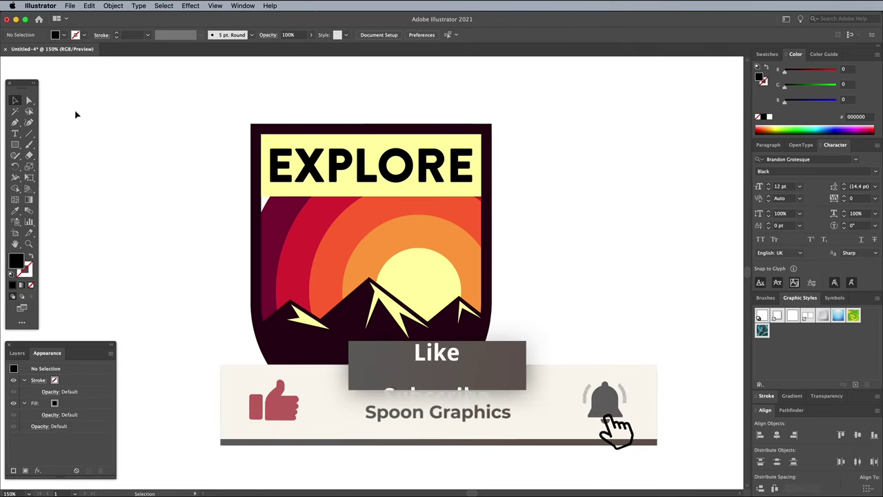
click(289, 166)
key(i)
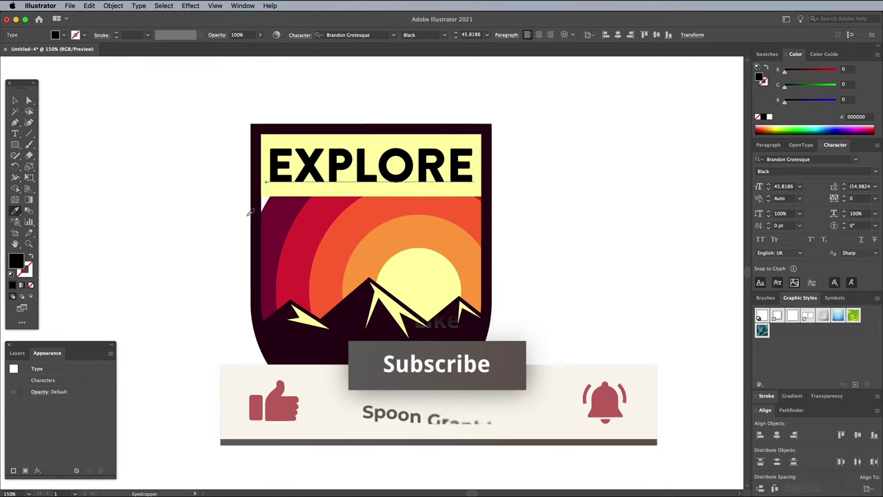
click(270, 205)
key(v)
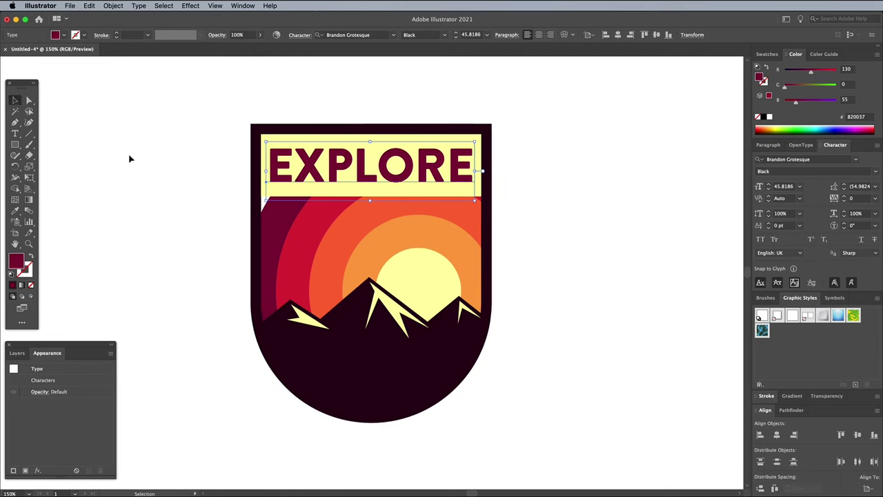
click(184, 171)
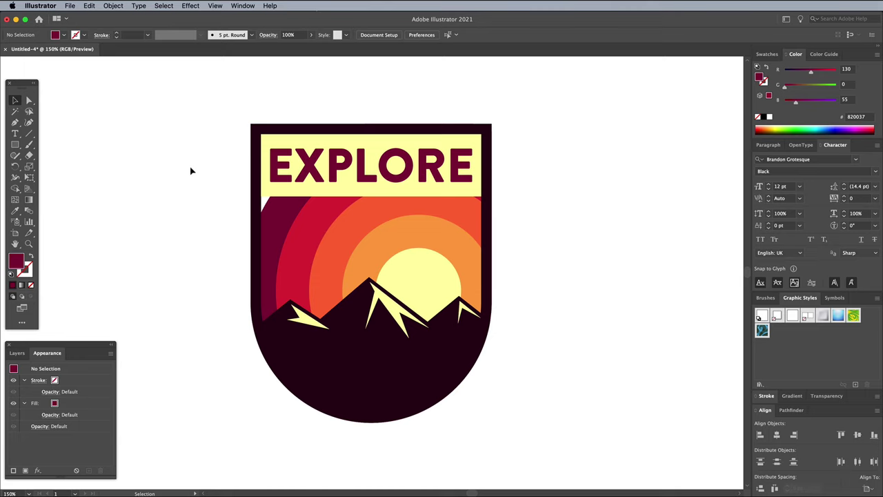
Step: Draw a dark maroon rectangle just below the yellow banner
click(333, 349)
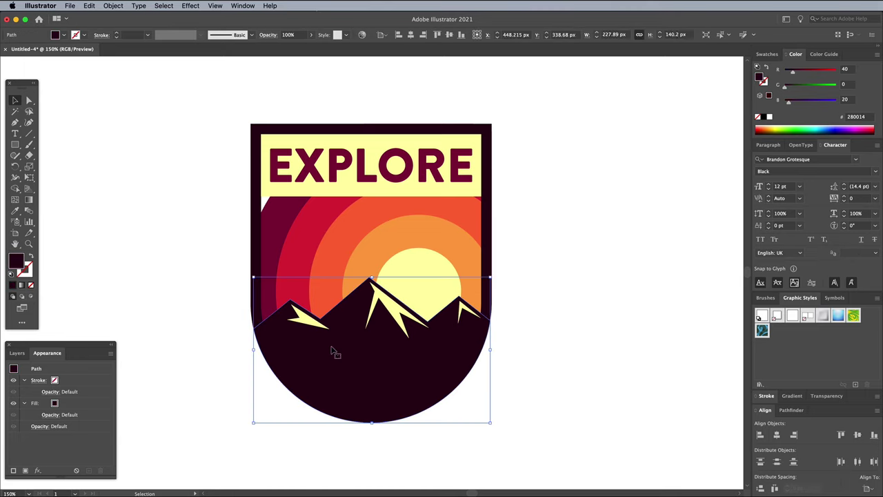
click(15, 145)
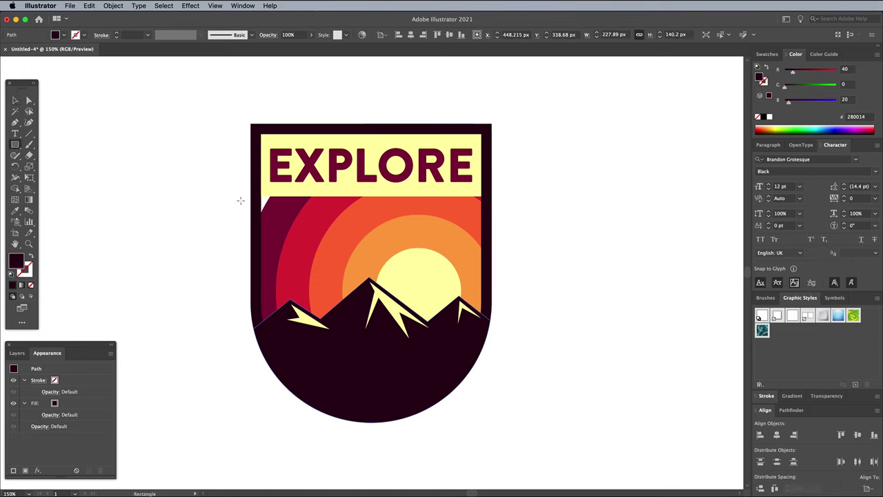
drag(261, 195, 482, 215)
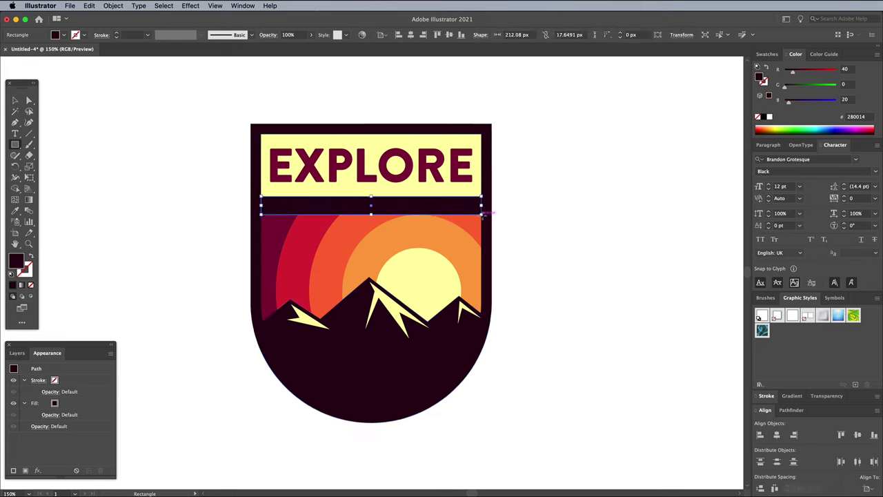
click(15, 101)
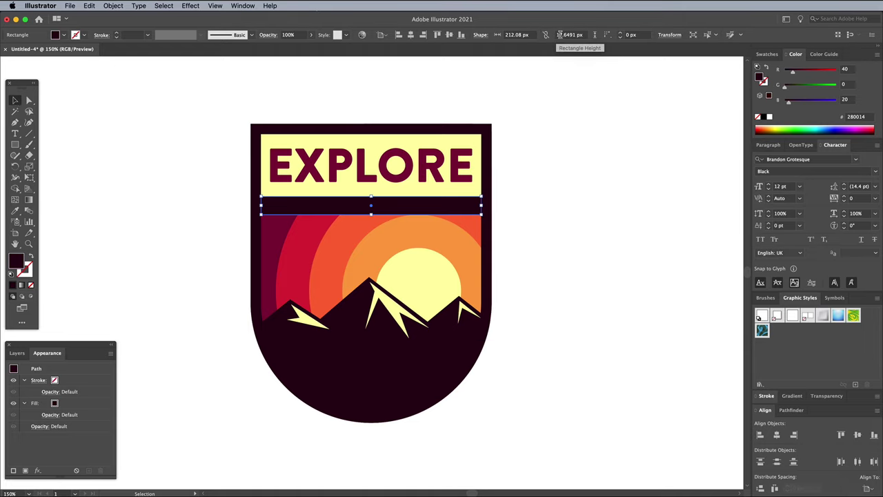
Step: Set the dark band's height to 10 px and nudge it up against the banner
click(570, 34)
text(10)
key(Tab)
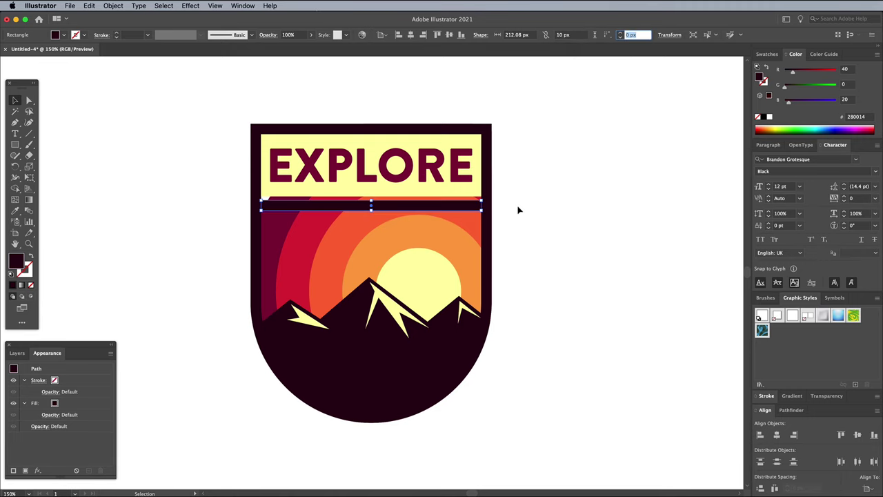
key(super+equal)
key(super+equal)
key(super+equal)
key(super+equal)
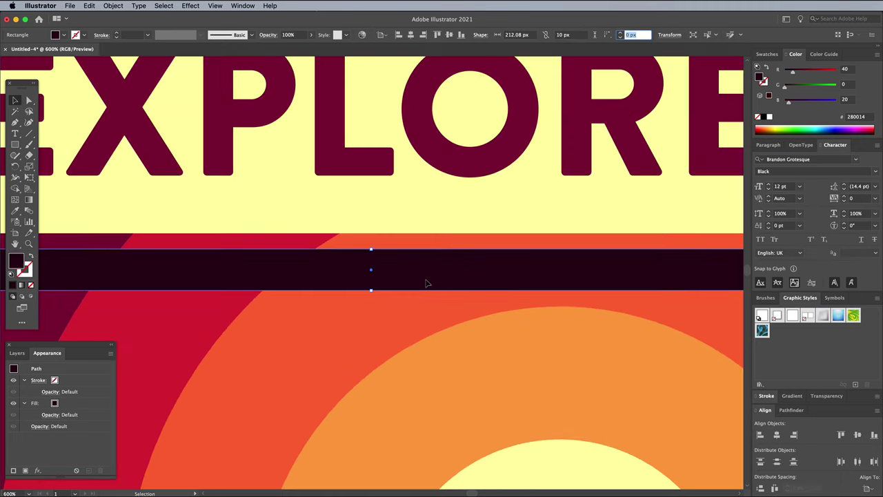
drag(426, 283, 429, 262)
key(a)
key(super+0)
click(661, 269)
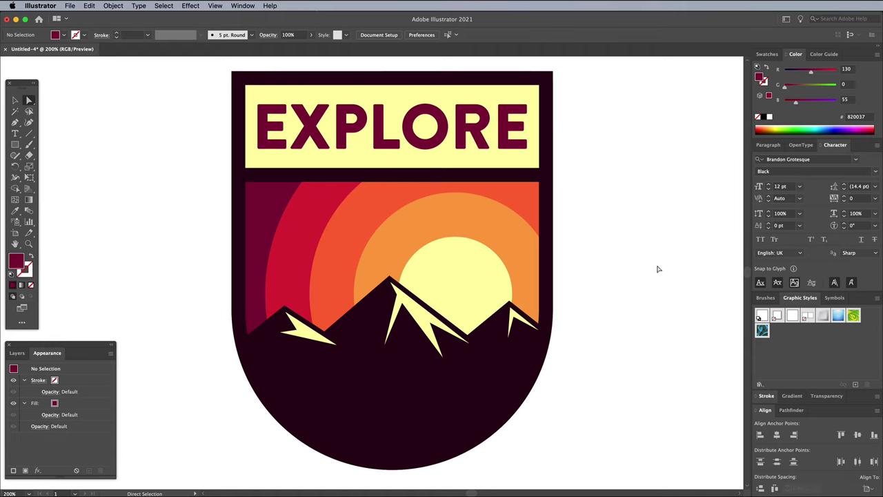
Step: Set up the Ellipse tool with the sun's pale yellow fill and a yellow outline
click(15, 144)
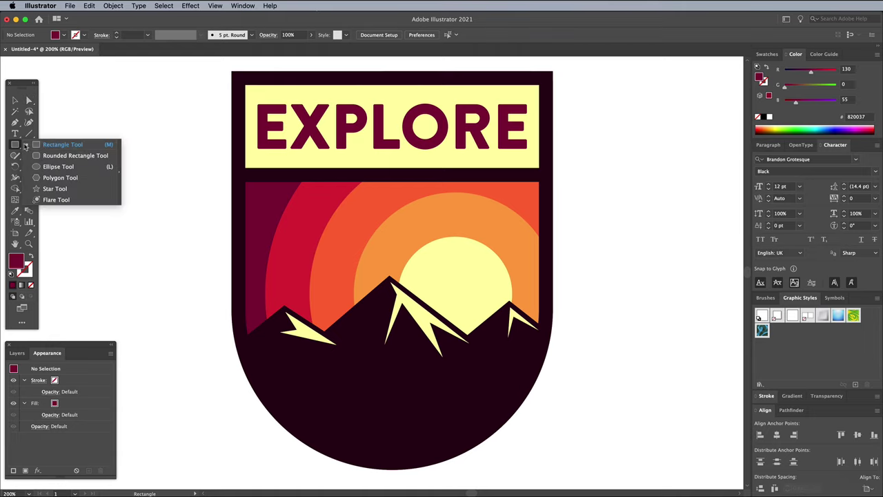
click(57, 166)
click(15, 211)
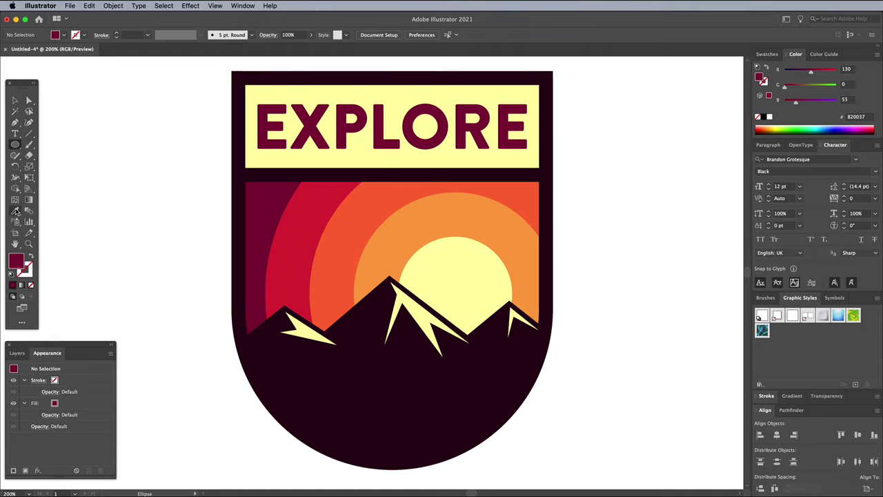
click(434, 265)
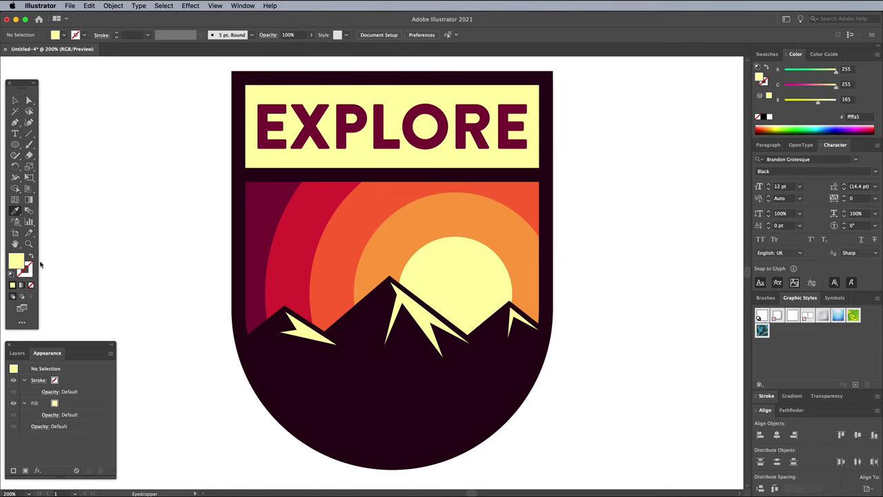
click(12, 285)
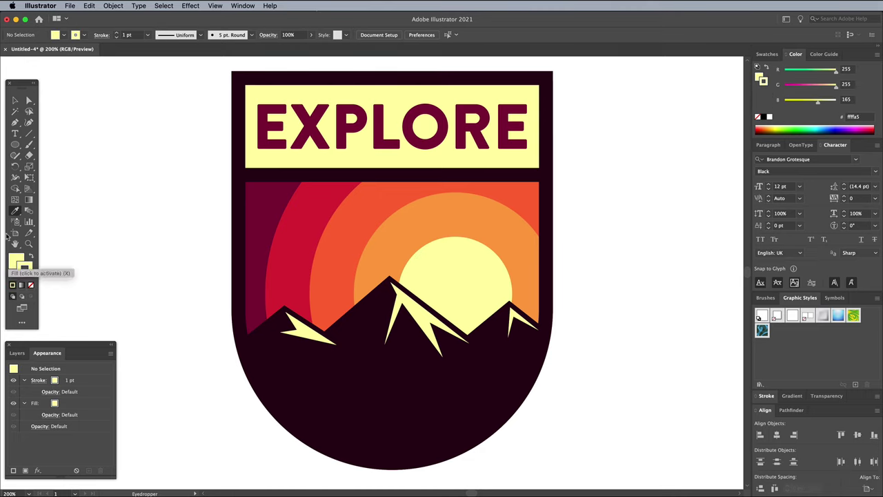
Step: Draw a tiny 2.6 px circle on the red ring and give its stroke a round join
click(15, 145)
key(super+equal)
key(super+equal)
key(super+equal)
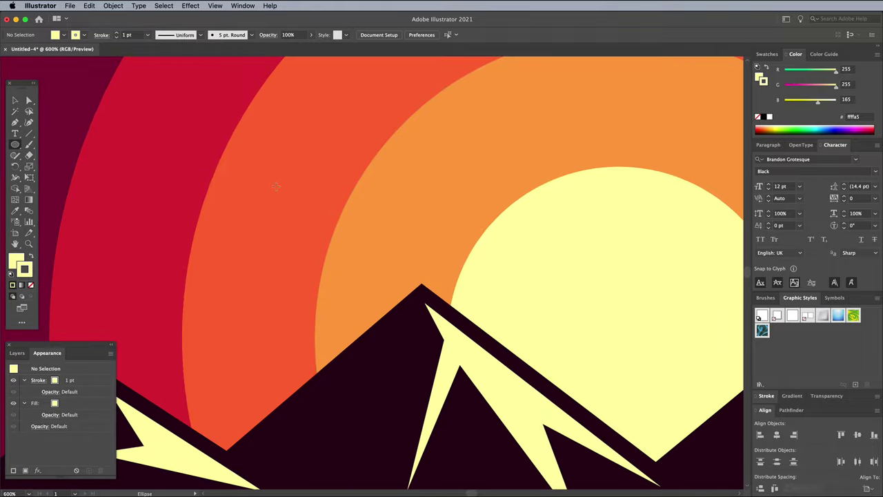
drag(278, 166, 387, 315)
drag(295, 233, 296, 235)
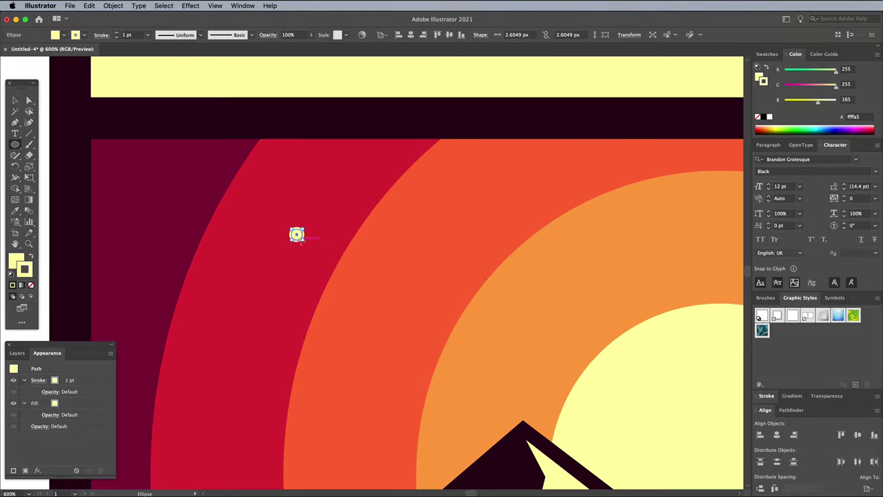
click(766, 395)
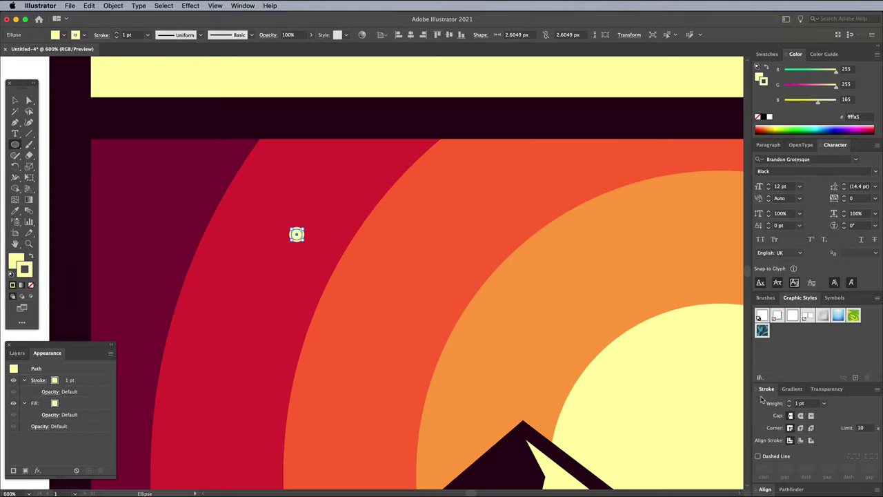
click(801, 428)
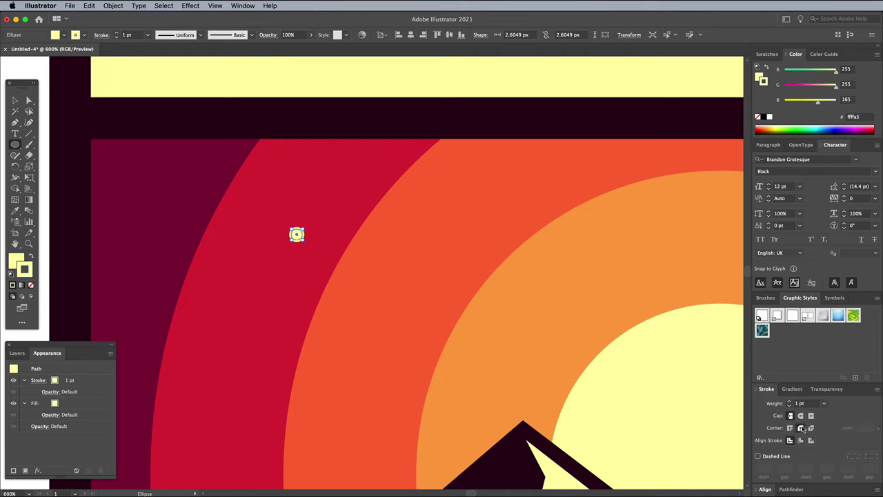
Step: Pucker the tiny yellow circle with a negative Pucker & Bloat into a four-pointed sparkle
click(183, 6)
mouse_move(229, 91)
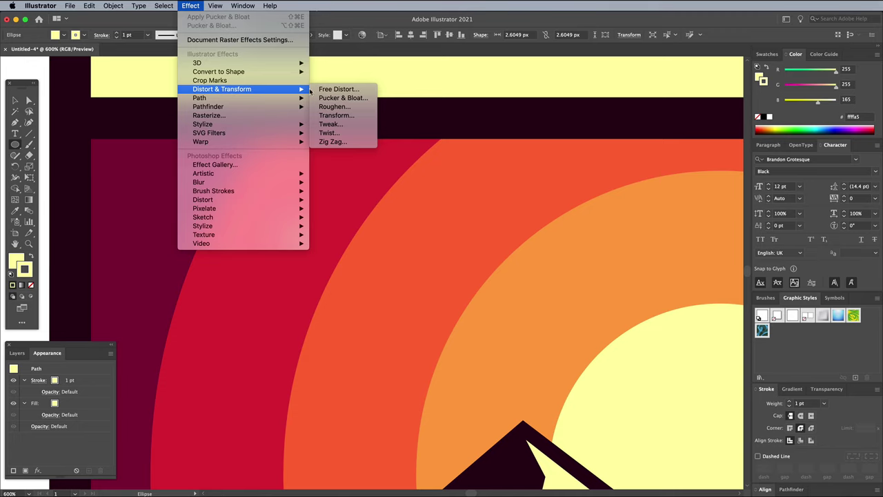
click(325, 99)
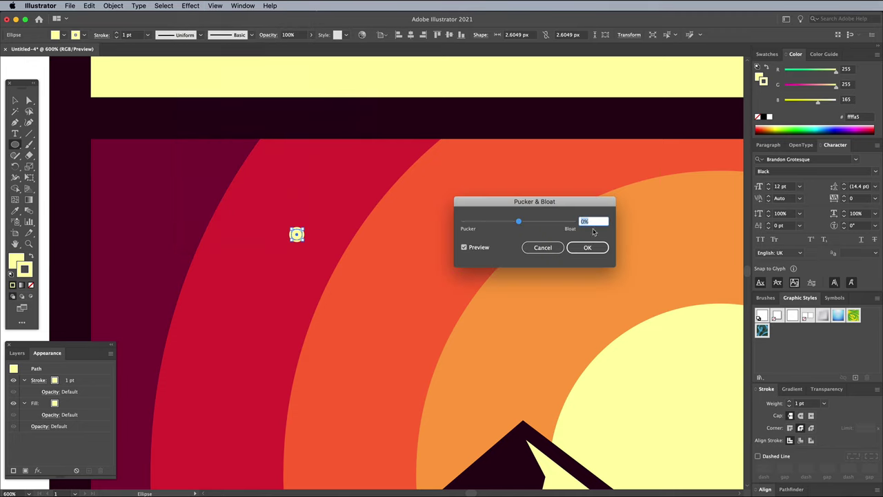
key(shift+Down)
key(shift+Down)
key(shift+Down)
key(shift+Down)
key(shift+Down)
key(shift+Down)
click(588, 248)
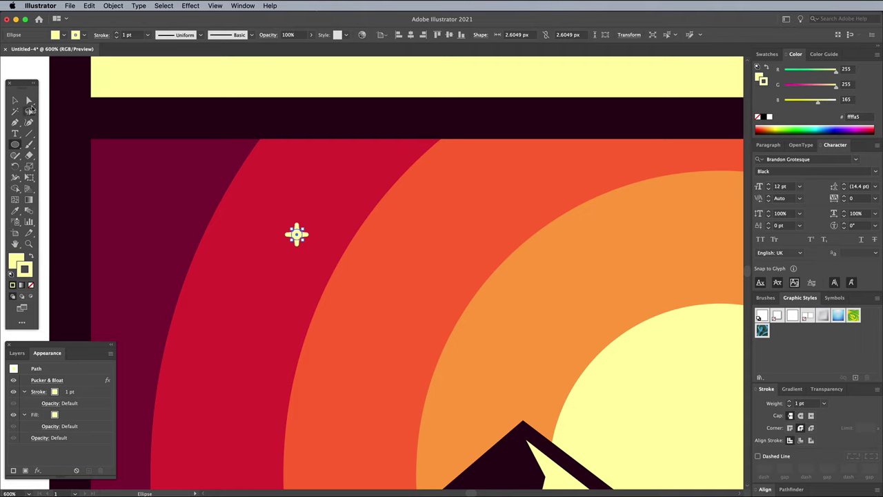
click(16, 101)
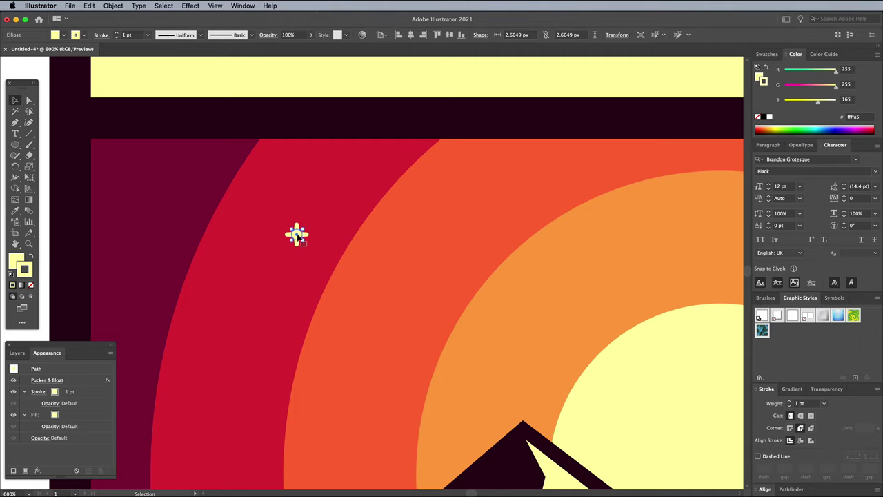
Step: Place copies of the star sparkle across the red and orange arcs of the sky
drag(297, 234, 529, 203)
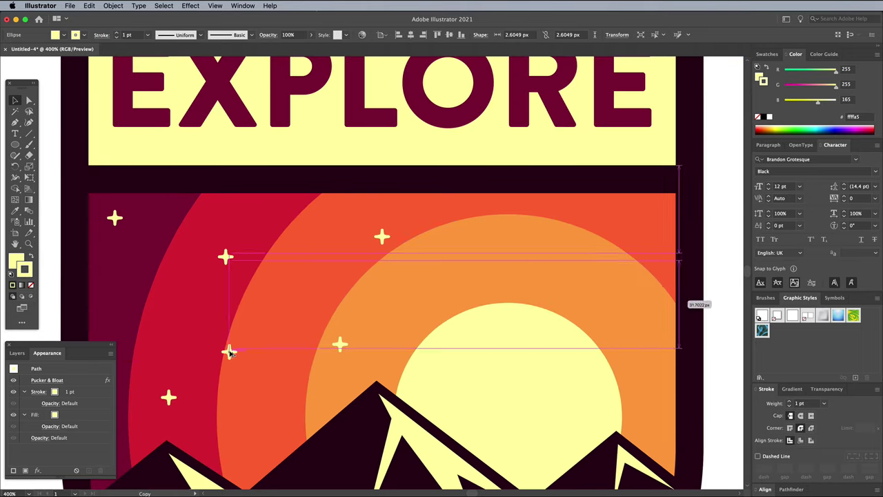
drag(507, 271, 393, 227)
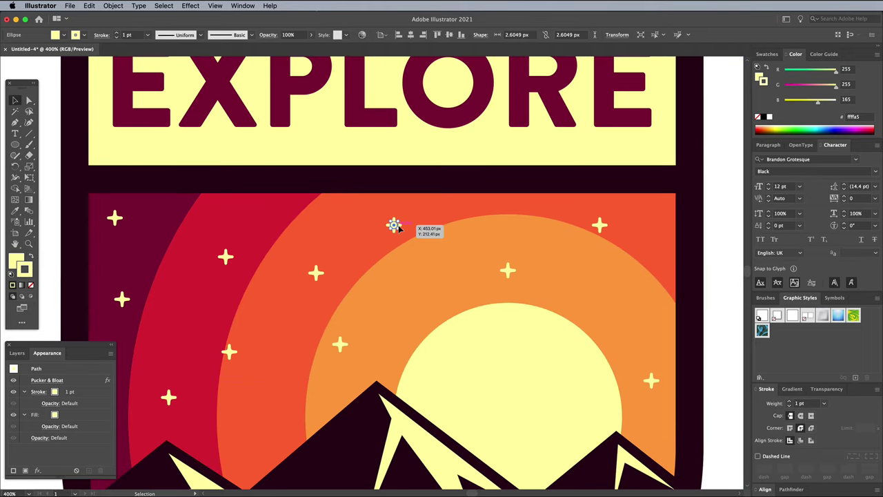
key(super+minus)
key(super+minus)
drag(526, 299, 536, 228)
click(614, 250)
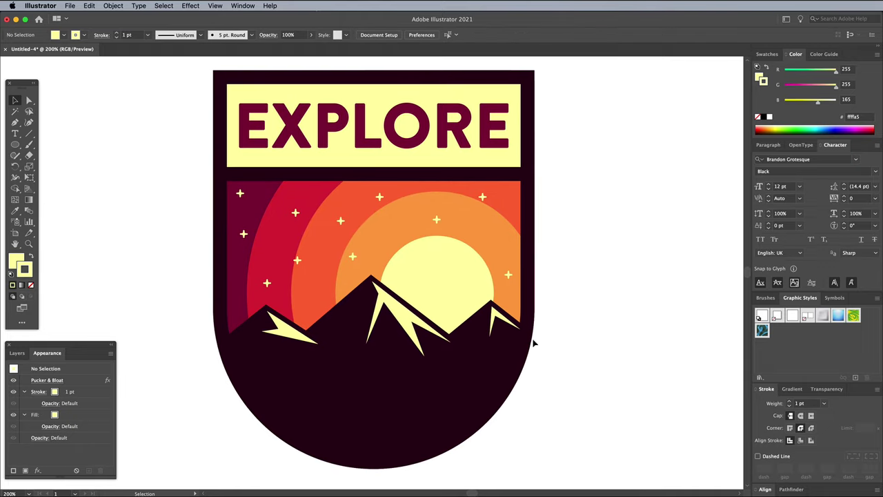
Step: Offset the outer dark shield outward by 5 px to create a border
click(535, 316)
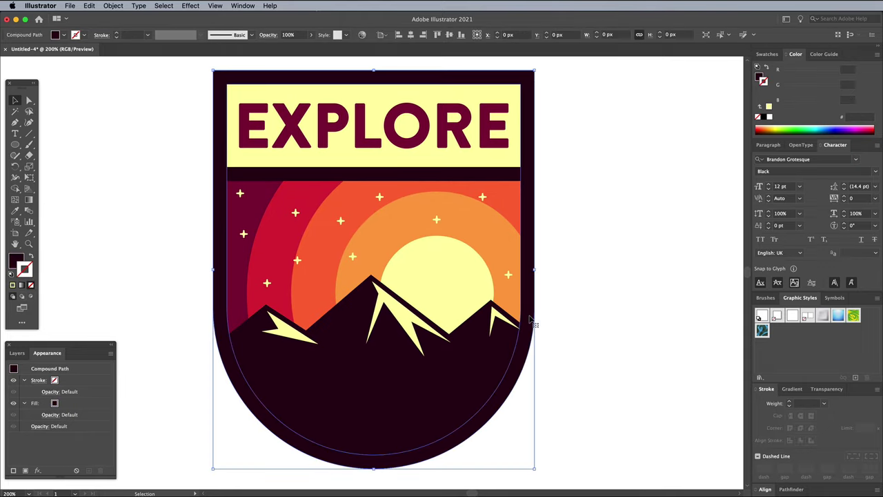
click(105, 5)
mouse_move(148, 211)
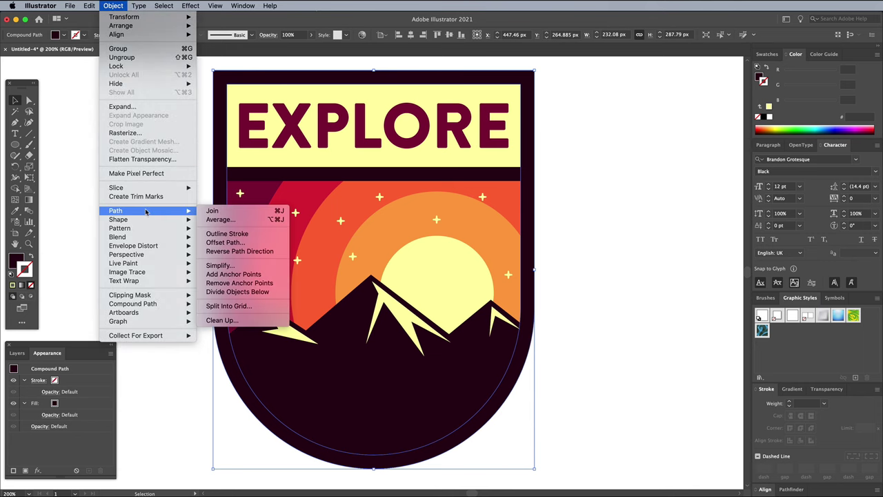
click(221, 243)
text(5)
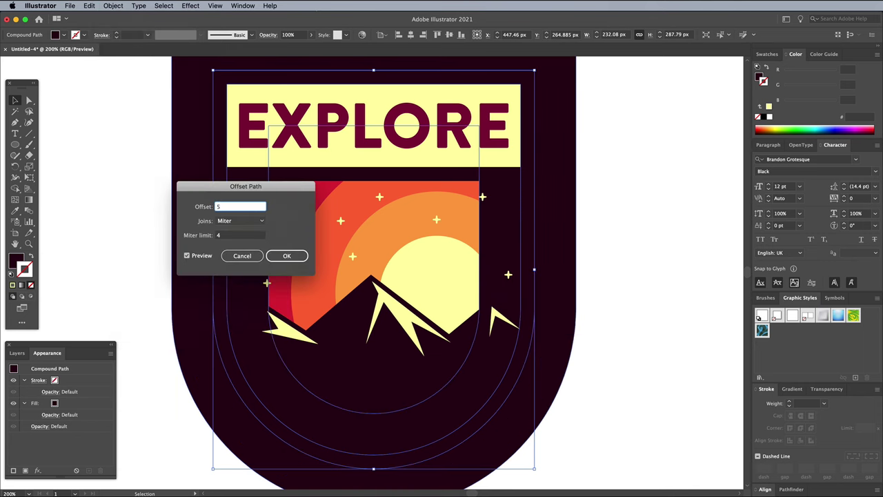
click(285, 255)
Step: Fill the new border with the sun's pale yellow and send it to the back
click(15, 211)
click(417, 265)
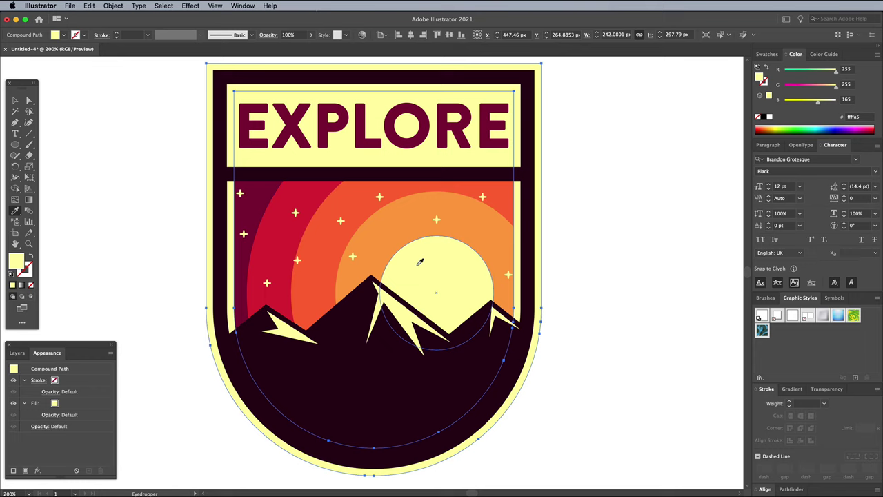
click(15, 100)
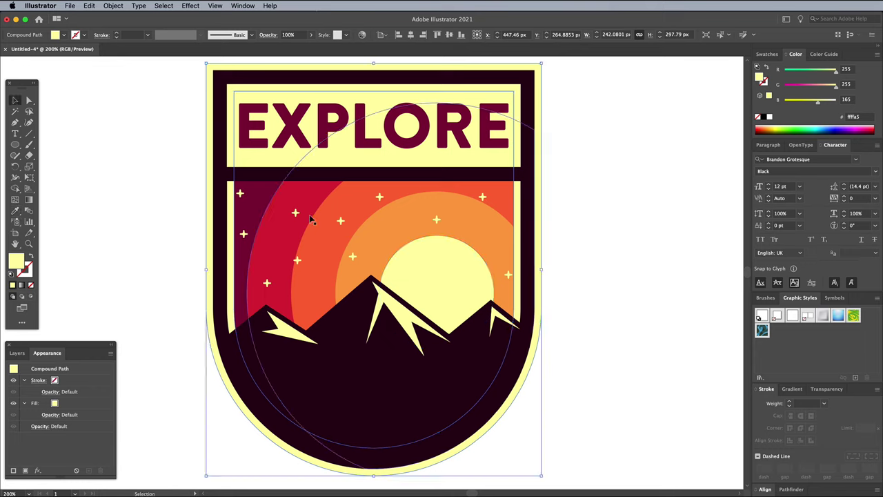
right_click(333, 220)
mouse_move(372, 323)
click(496, 352)
click(618, 302)
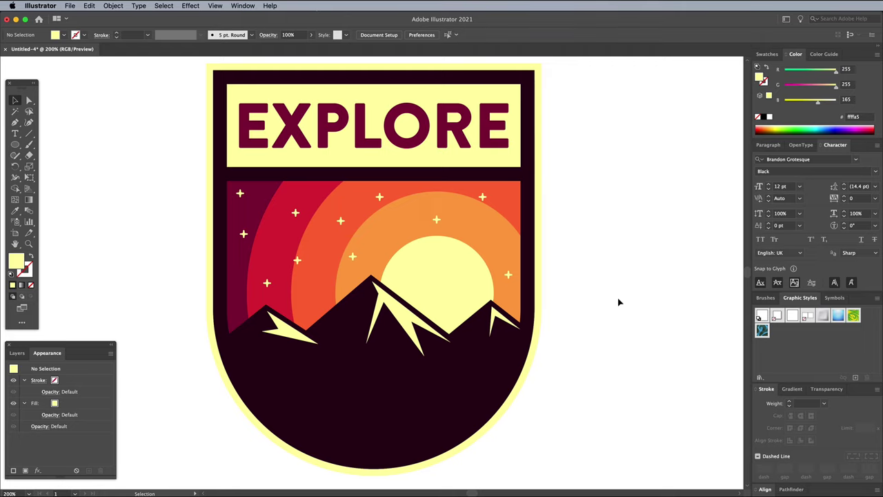
Step: Select all the badge artwork, expand its appearance, then expand its objects, fills and strokes
key(super+a)
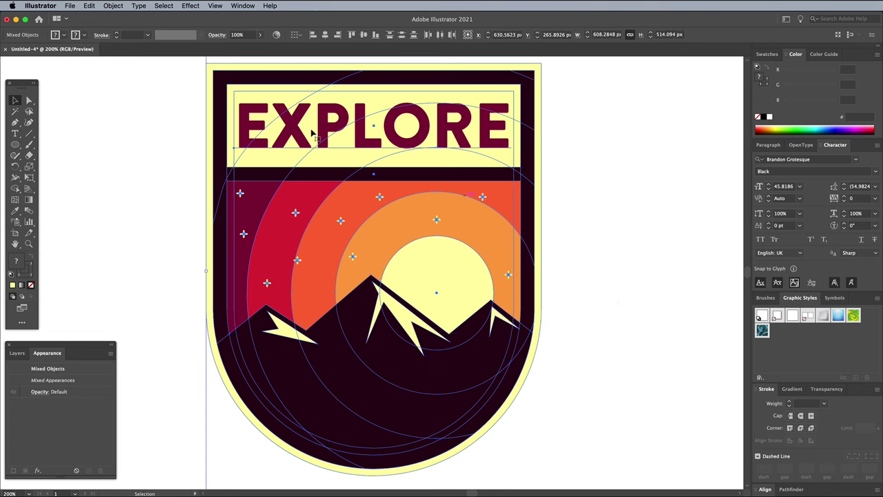
click(113, 6)
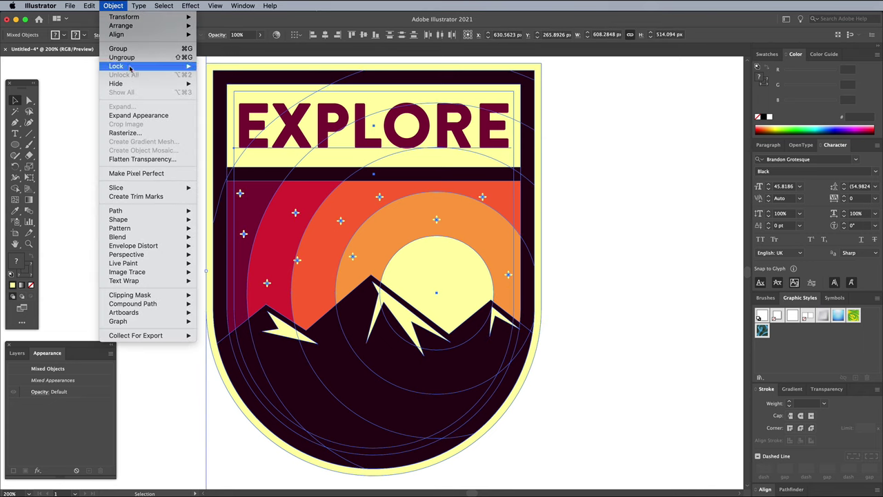
click(135, 116)
click(113, 5)
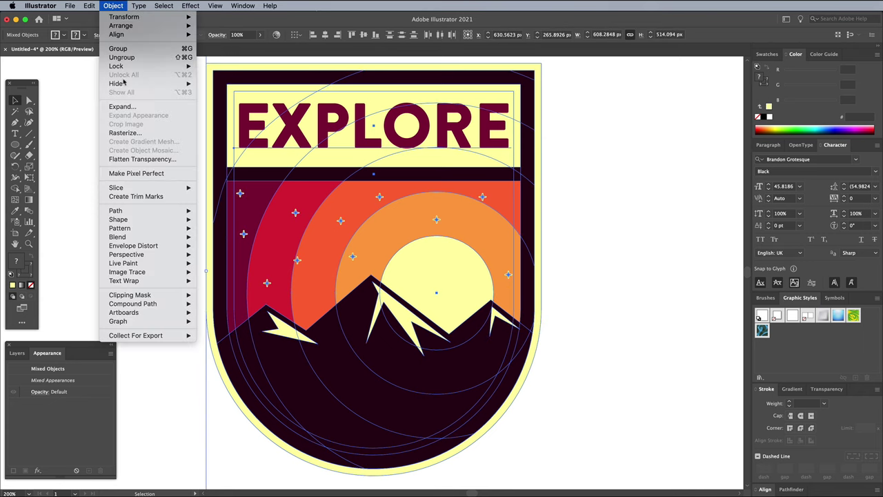
click(123, 106)
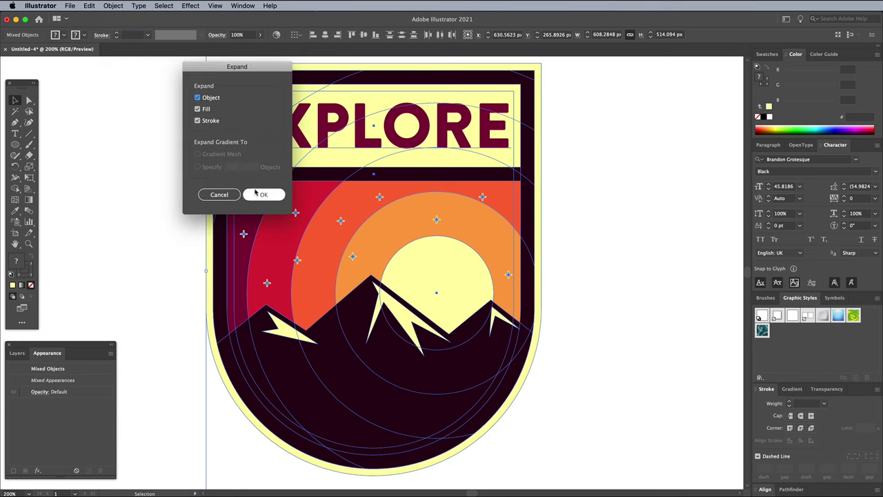
click(259, 193)
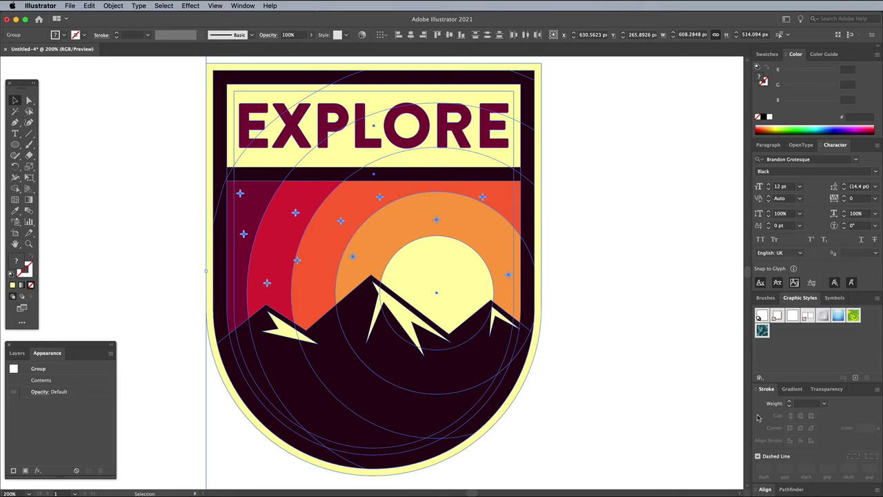
Step: Divide the badge artwork with Pathfinder and ungroup the resulting pieces
click(793, 489)
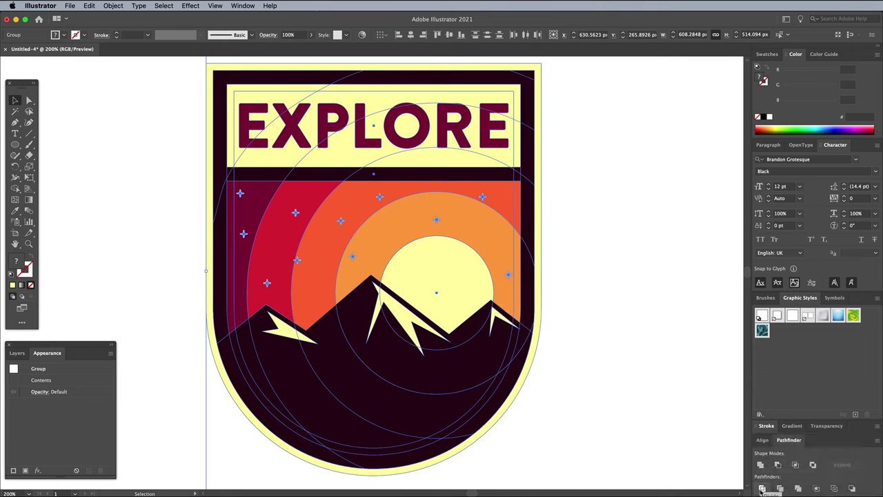
click(762, 488)
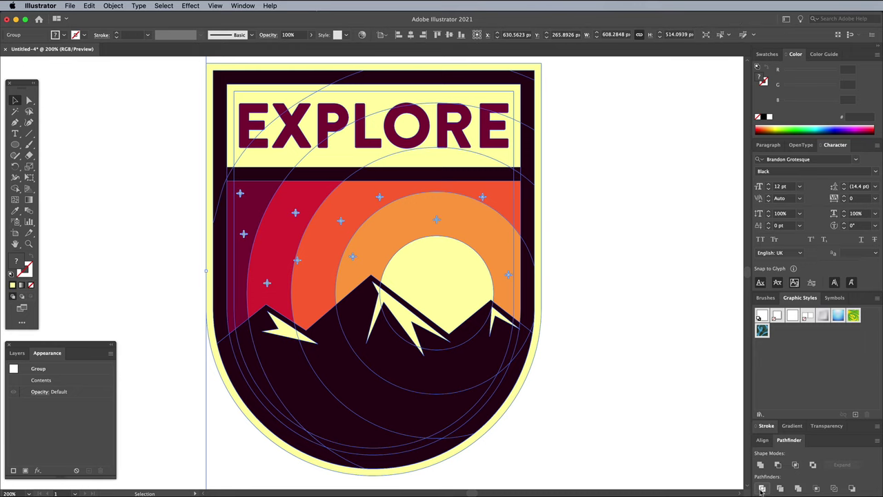
right_click(418, 211)
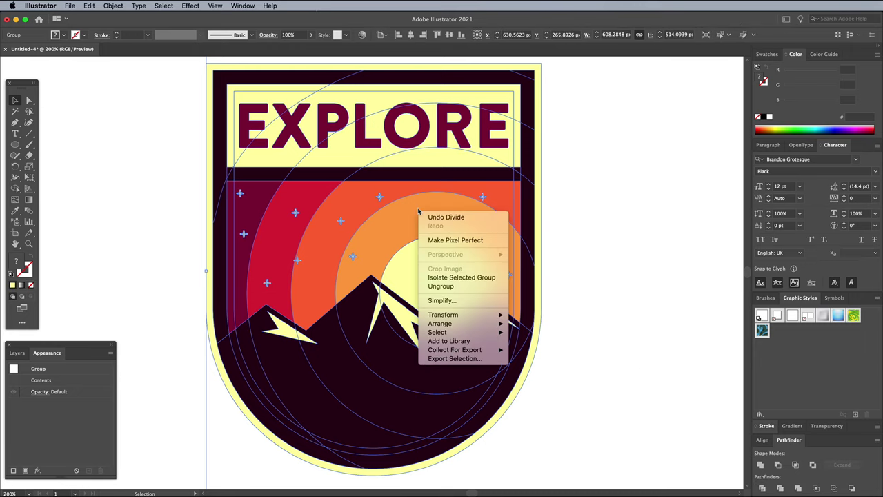
click(441, 286)
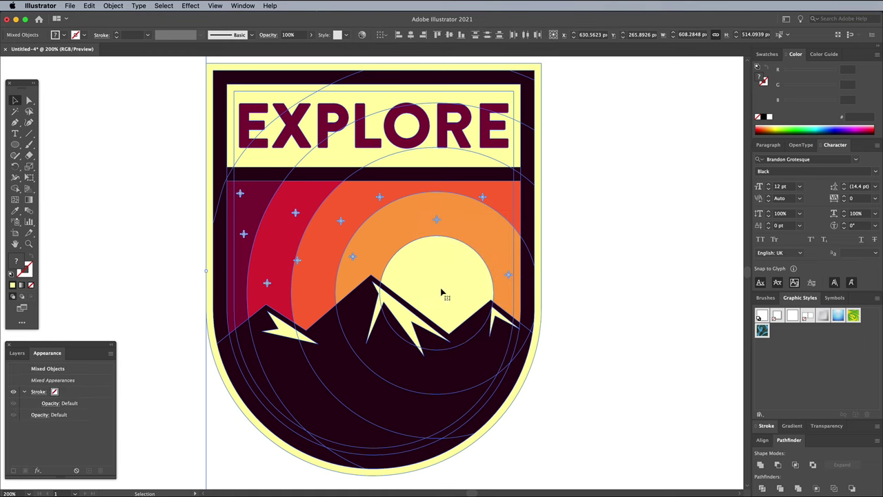
Step: Delete the six colour swatches beside the artboard and zoom back in on the badge
click(605, 193)
key(ctrl+minus)
key(ctrl+minus)
key(ctrl+minus)
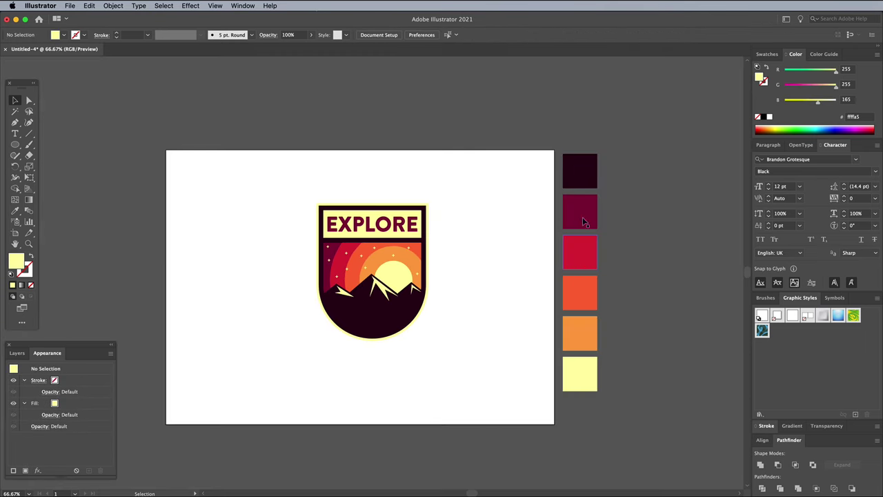
drag(544, 146, 660, 432)
key(Delete)
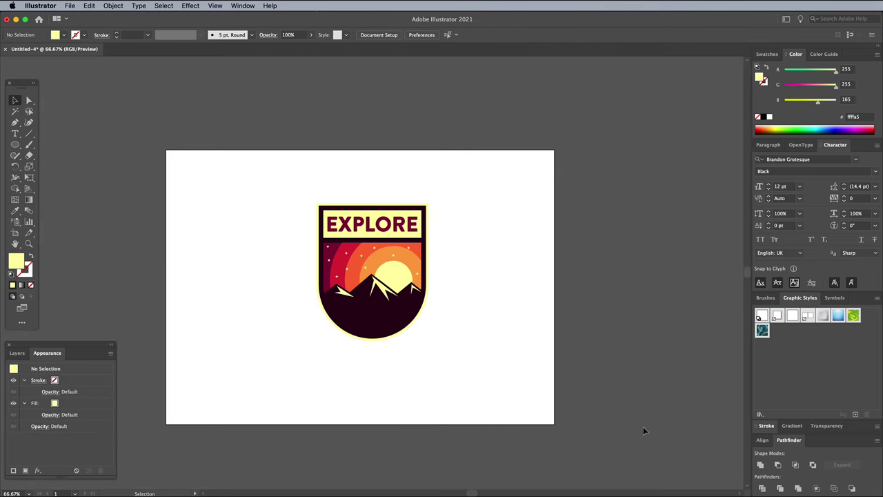
key(ctrl+plus)
key(ctrl+plus)
key(ctrl+plus)
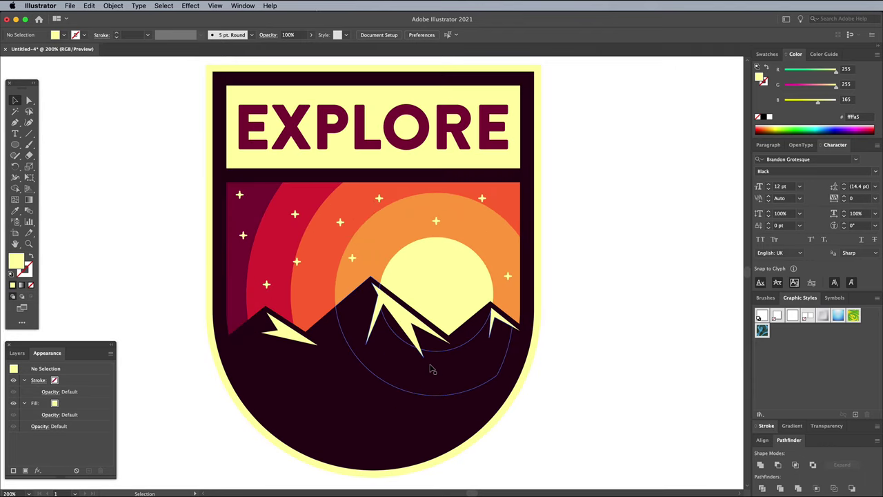
click(359, 71)
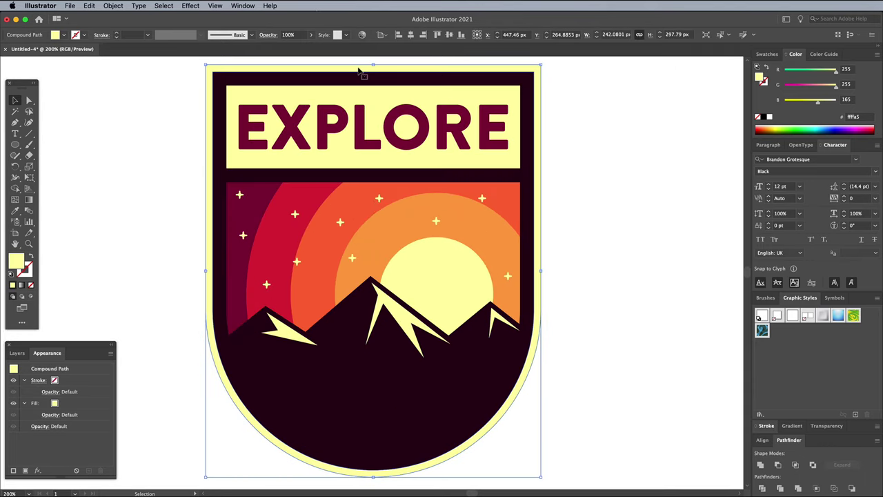
click(170, 6)
mouse_move(188, 91)
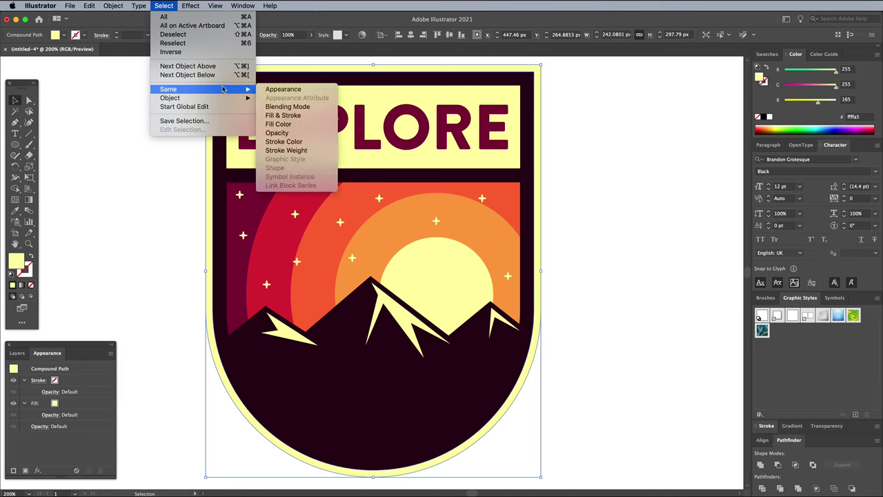
click(279, 124)
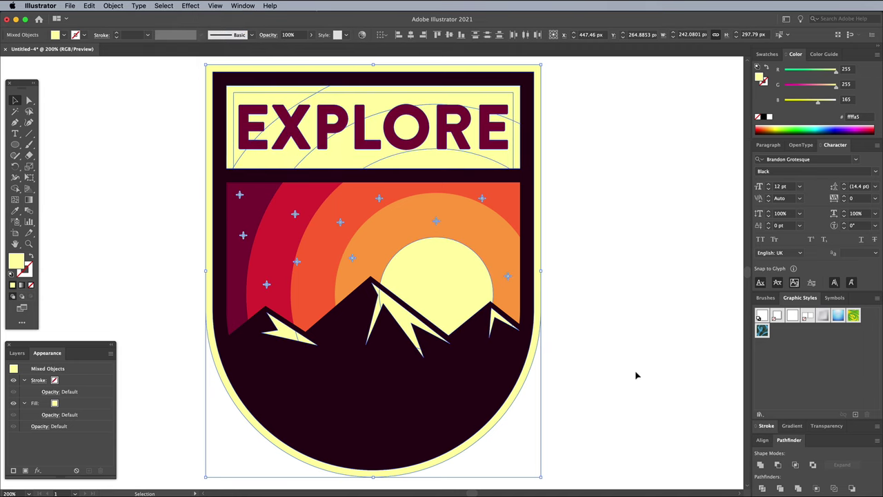
click(760, 465)
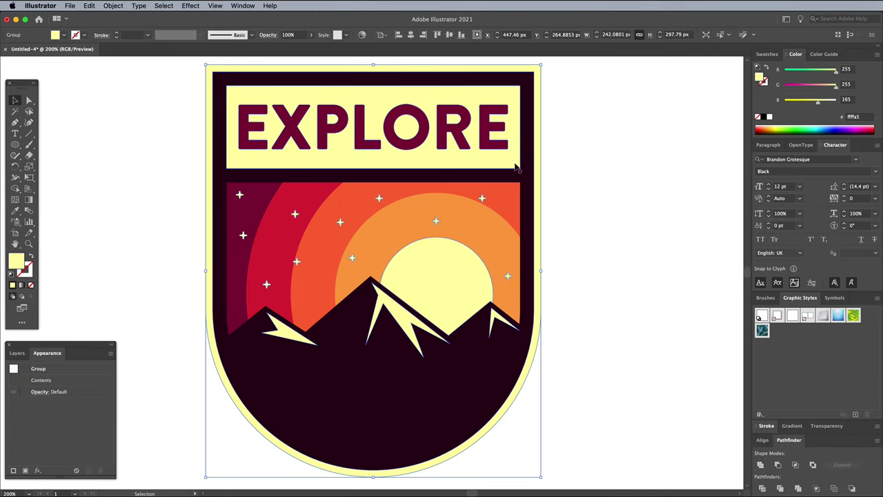
click(406, 81)
click(169, 6)
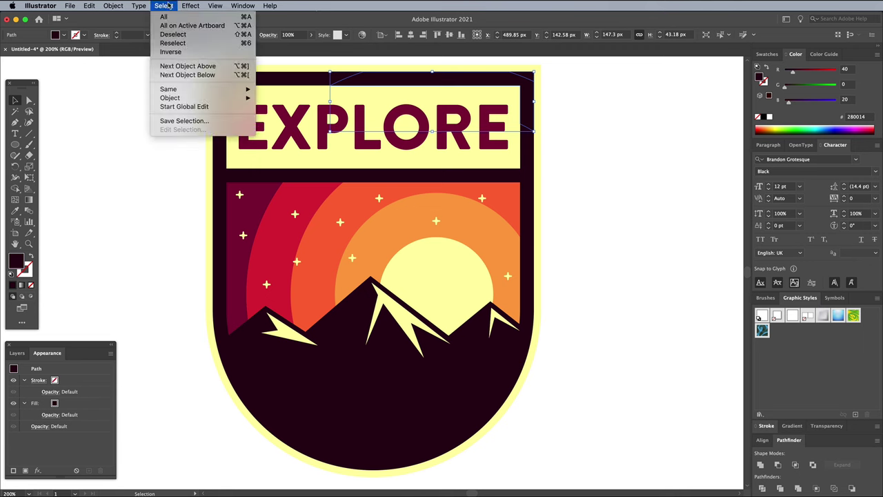
mouse_move(204, 90)
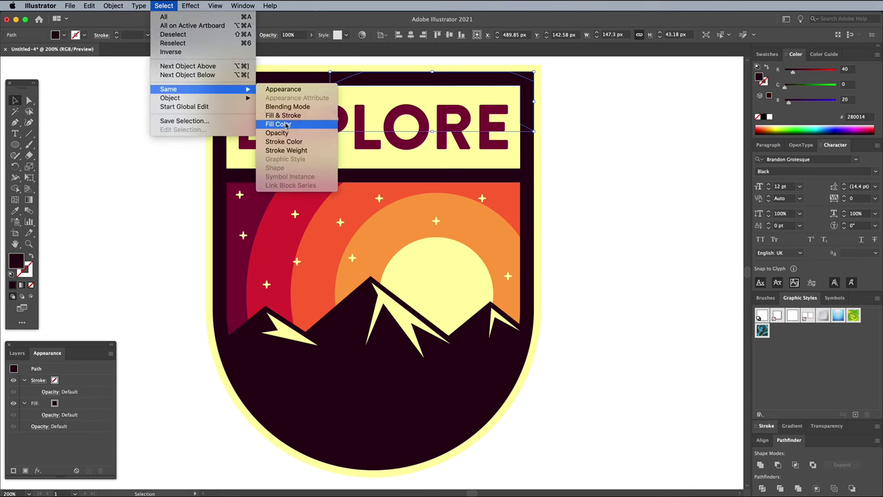
click(278, 124)
click(760, 464)
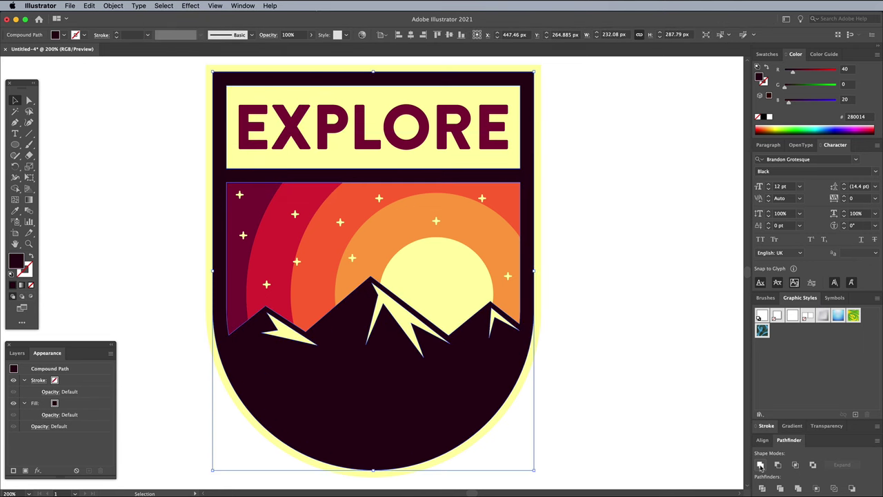
click(369, 128)
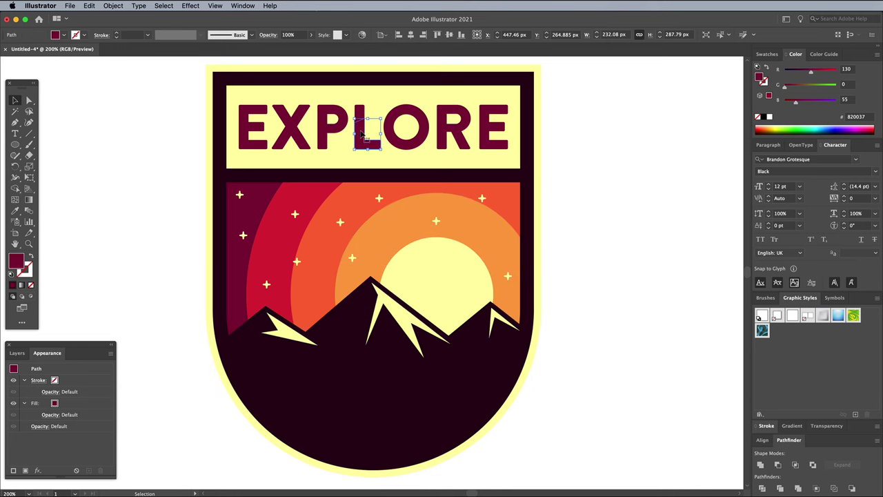
click(164, 6)
click(278, 124)
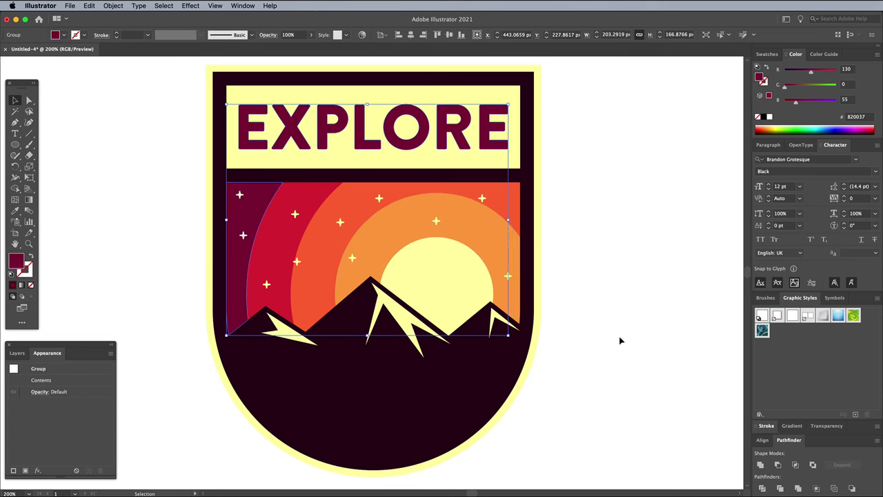
click(276, 241)
click(164, 5)
key(Escape)
click(317, 228)
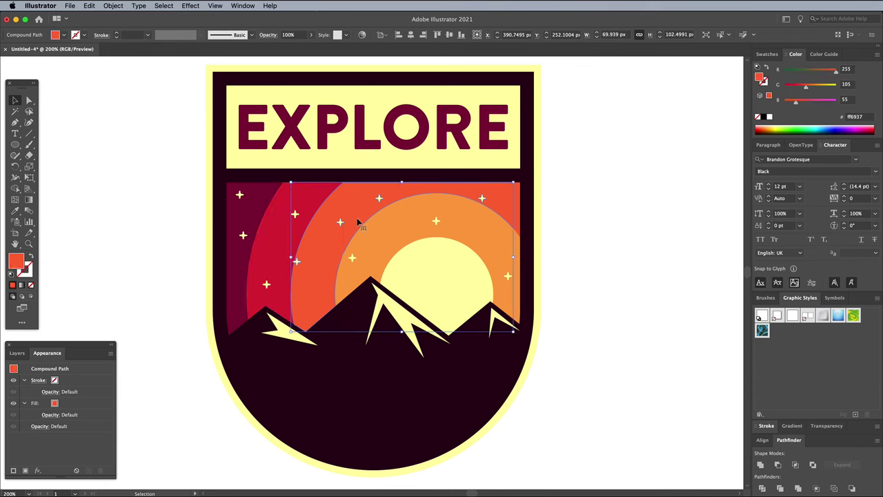
click(164, 5)
click(278, 124)
click(420, 228)
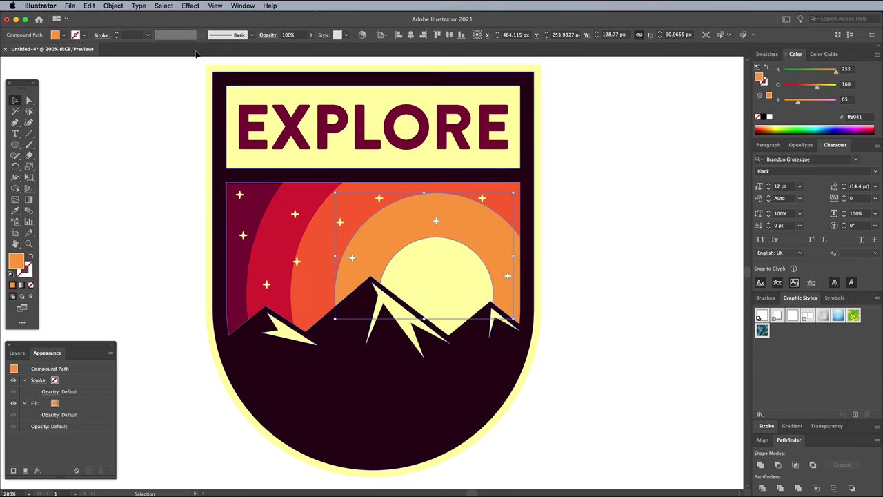
click(163, 6)
click(283, 134)
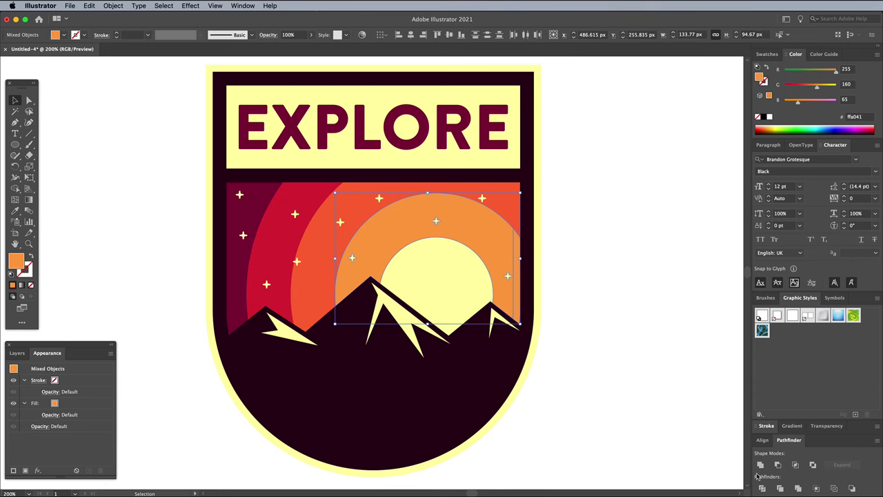
click(599, 379)
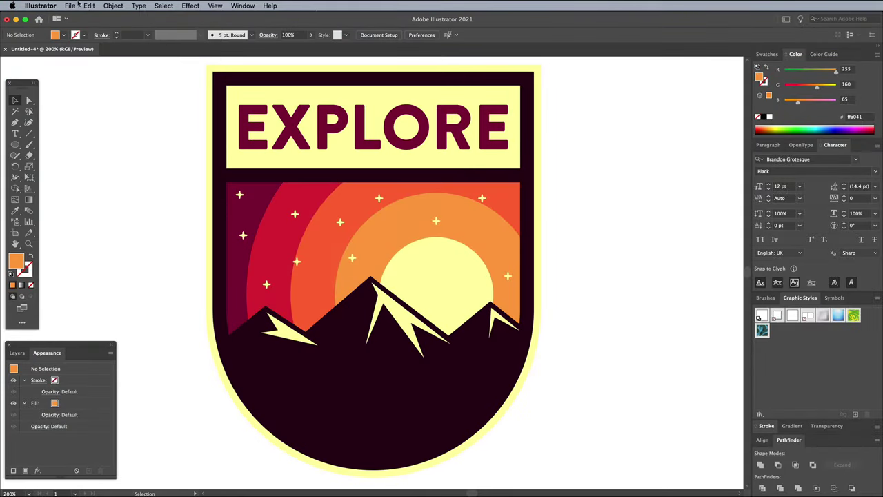
Step: Export the badge as a renamed Photoshop (psd) file, accepting the Photoshop export options
click(72, 5)
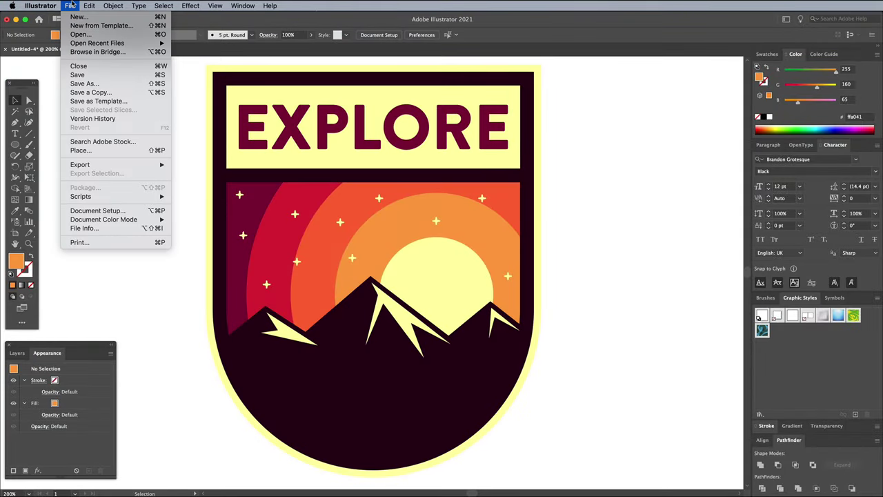
mouse_move(102, 166)
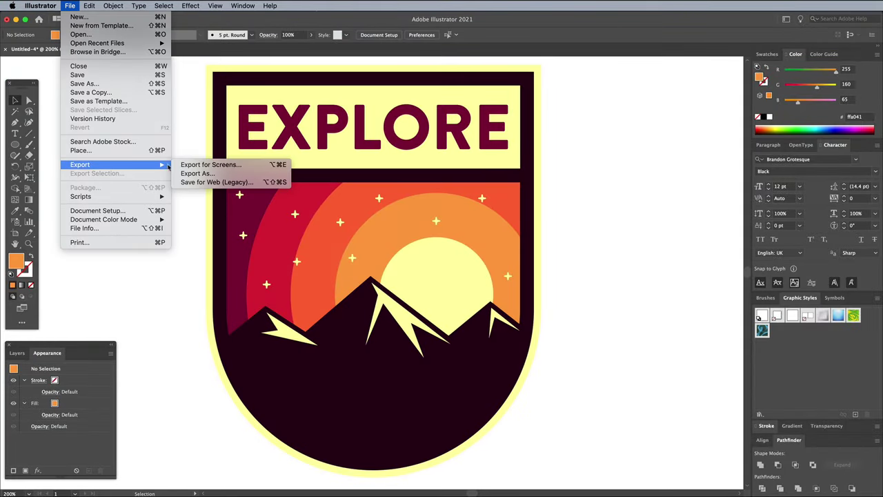
click(192, 174)
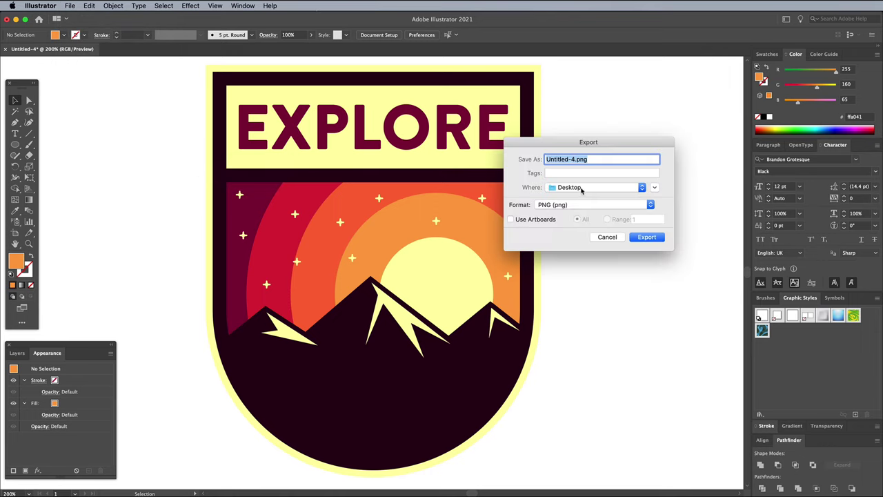
click(579, 205)
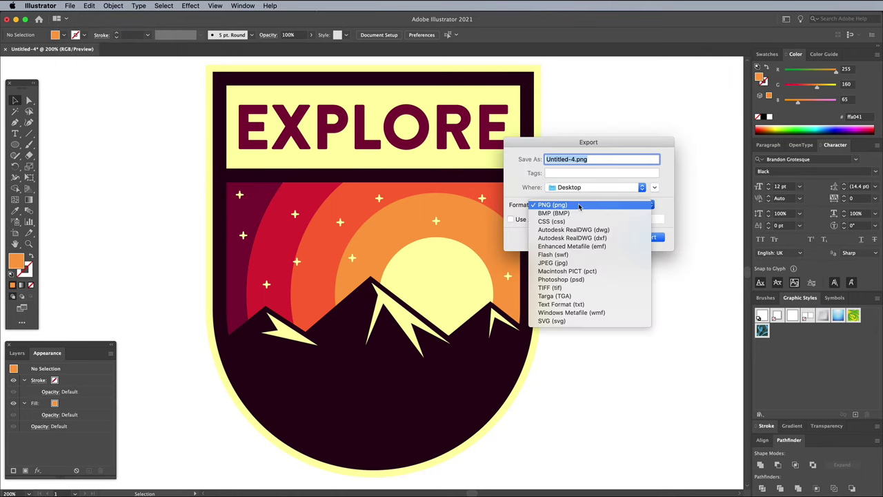
click(572, 279)
text(Badge Layered)
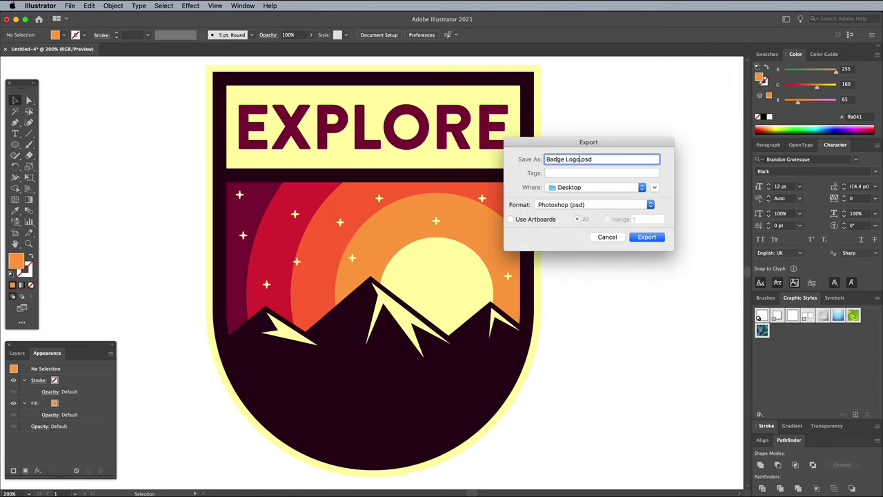
click(646, 237)
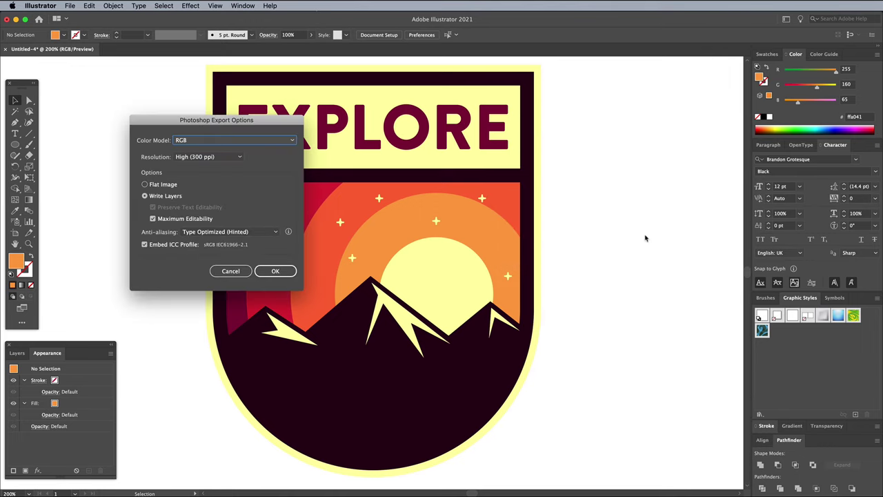
click(275, 270)
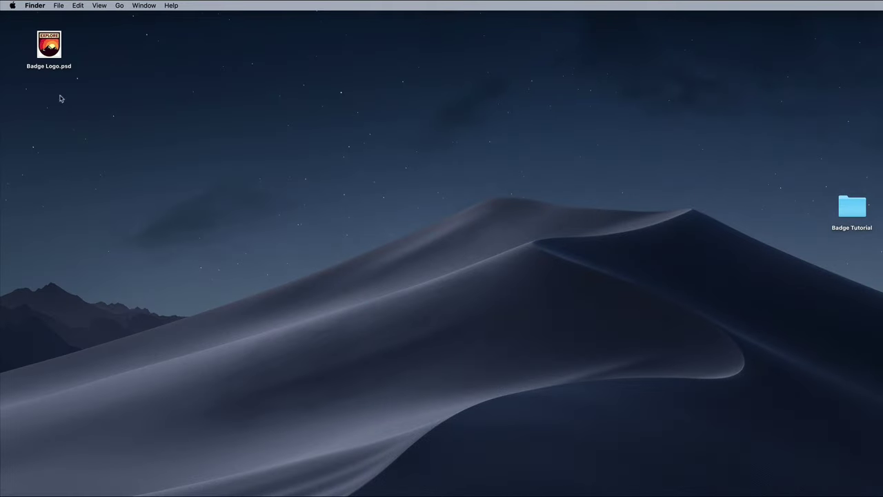
Step: Double-click the Badge Logo.psd icon on the desktop to open it in Photoshop
double_click(54, 50)
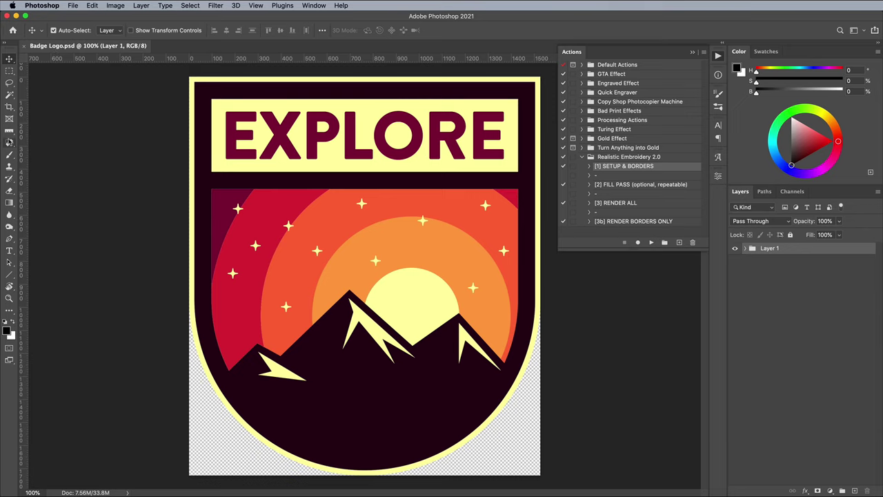
Step: Enlarge the canvas with the Crop tool, adding transparent space around the badge
click(9, 107)
click(550, 383)
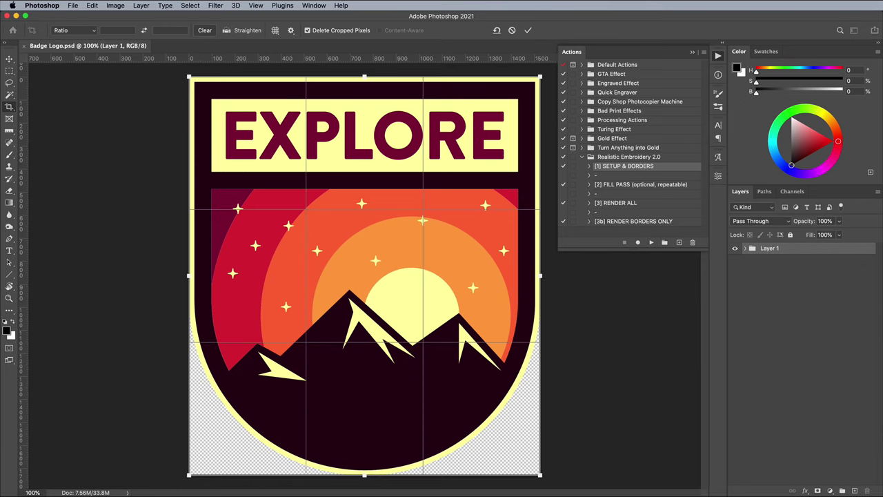
drag(540, 474, 642, 491)
key(Return)
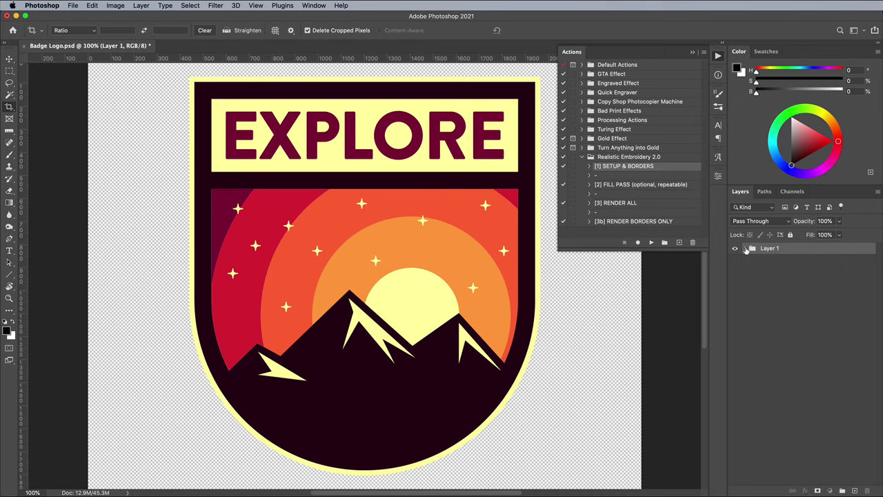
Step: Expand Layer 1 and rename its top two sublayers Yellow and Dark Red
click(745, 250)
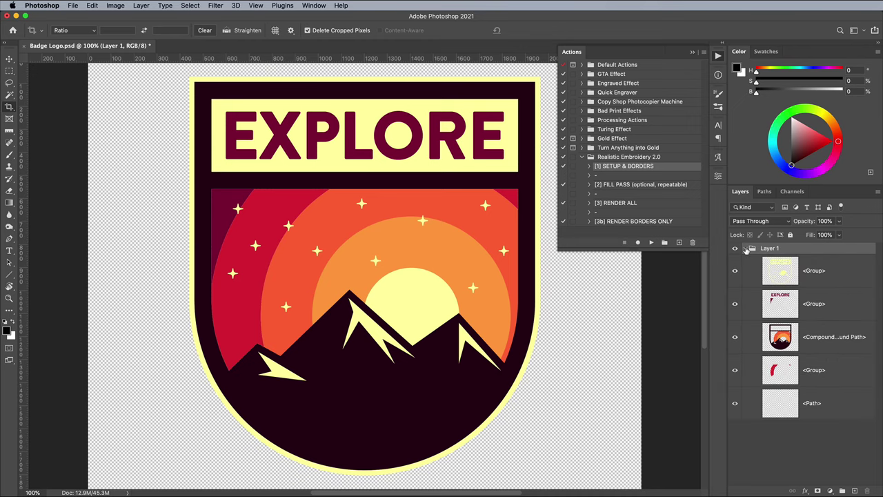
double_click(815, 270)
text(Yell)
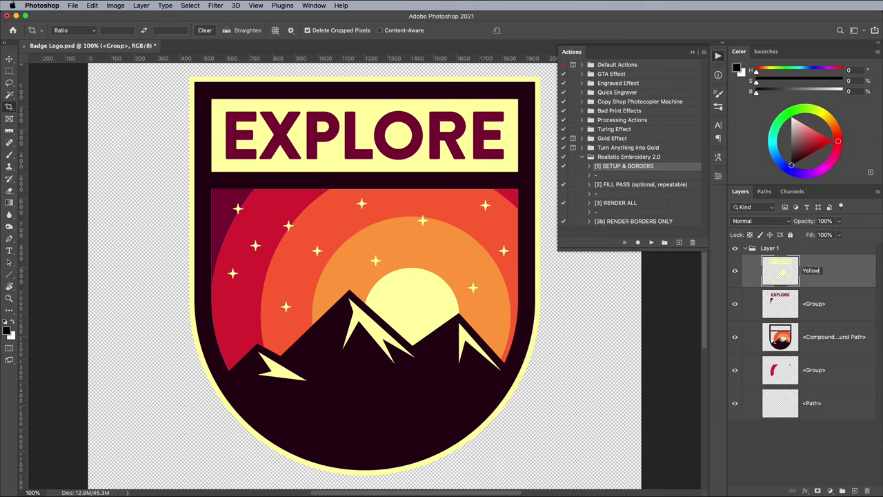
text(ow)
key(Tab)
text(Dar)
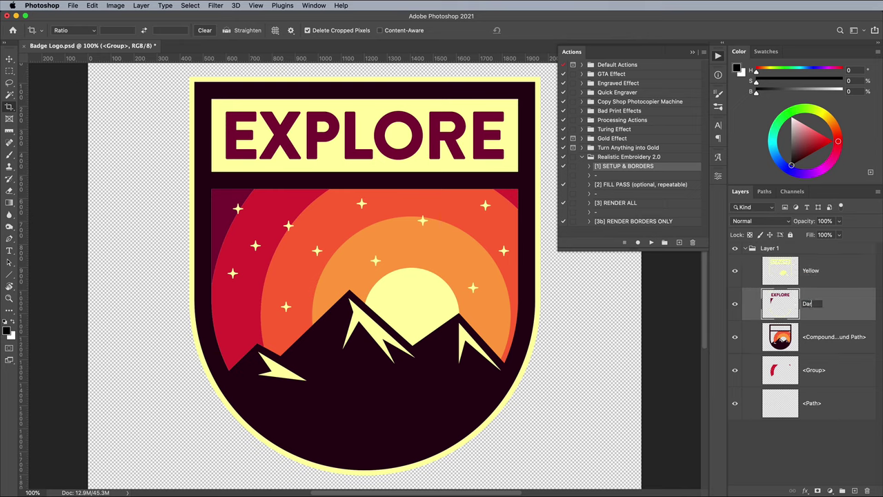
text(k Red)
key(Return)
Step: Magic Wand the dark shield on the compound path layer, cut it and paste it in place
click(828, 343)
click(735, 338)
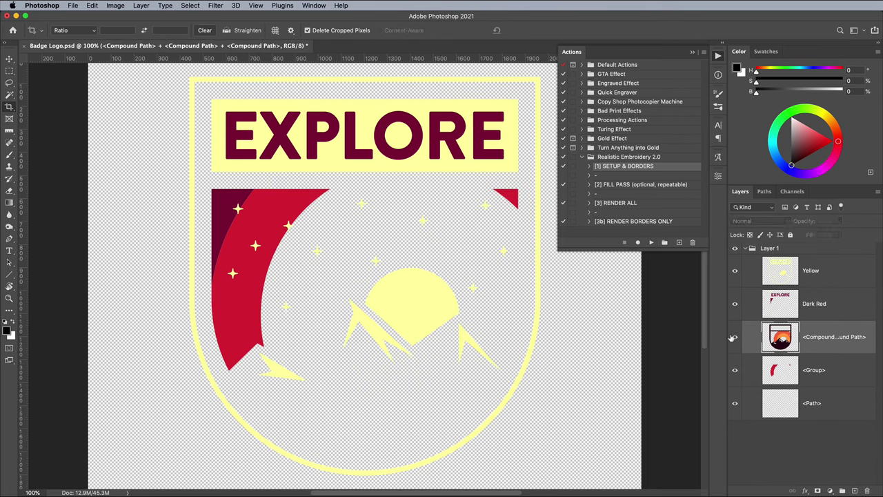
click(734, 337)
click(10, 95)
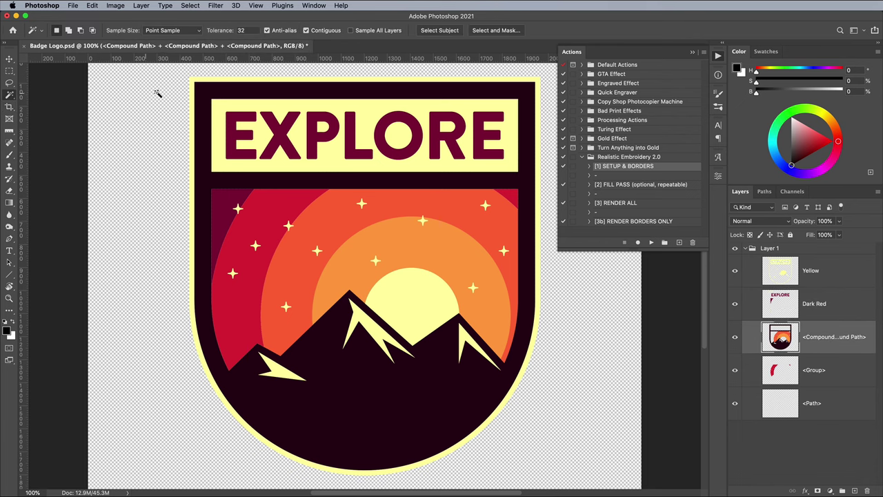
click(200, 94)
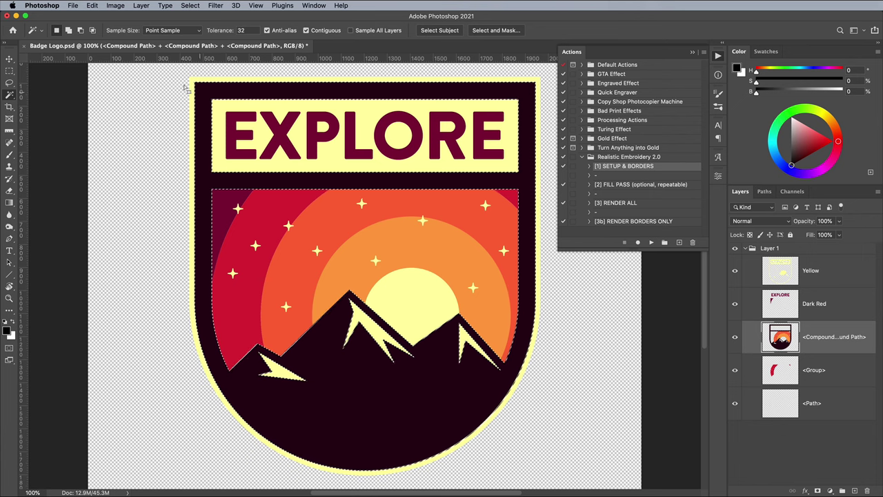
click(91, 5)
click(98, 61)
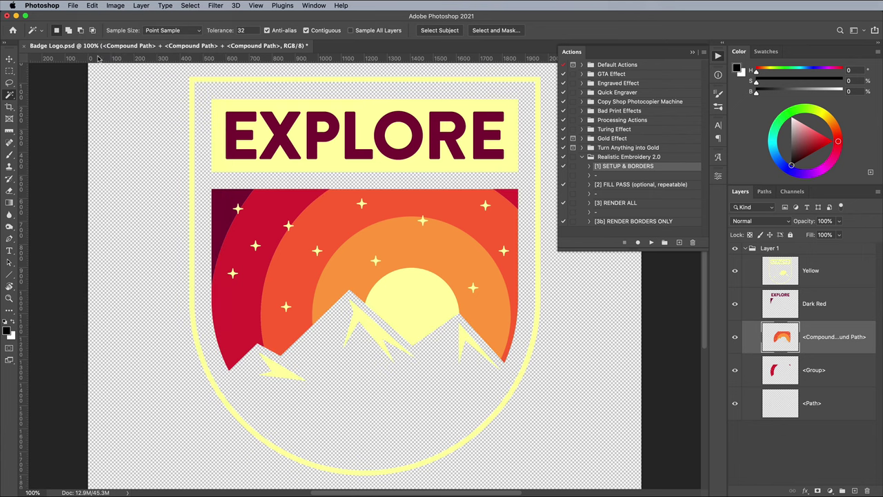
click(92, 5)
mouse_move(111, 97)
click(247, 107)
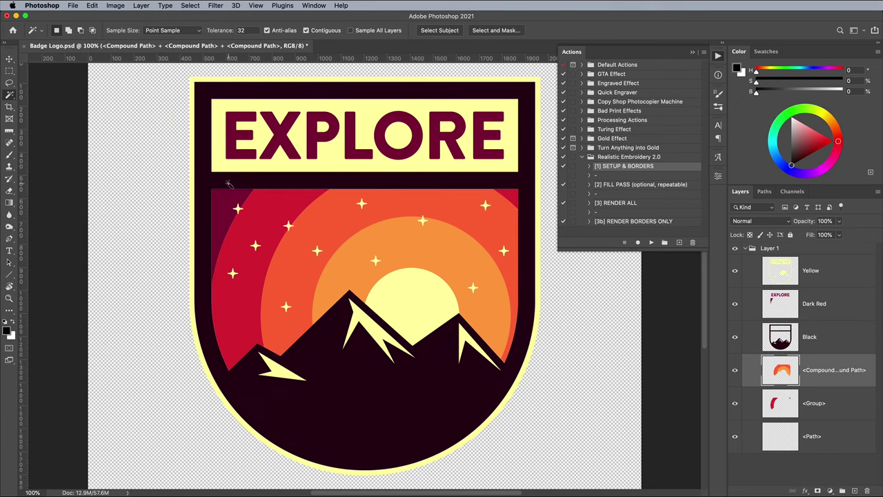
Step: Cut the red-orange ring and paste it in place onto a new layer
click(267, 229)
click(92, 5)
click(110, 62)
key(ctrl+shift+alt+n)
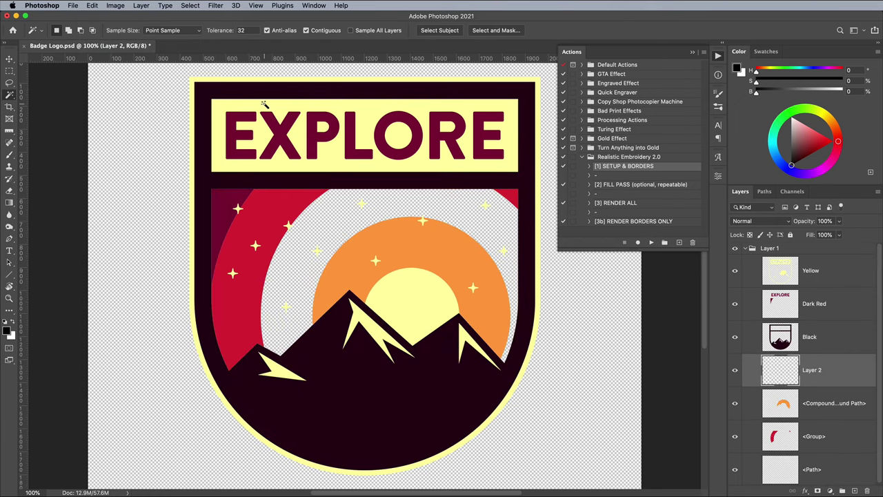
key(ctrl+shift+v)
Step: Rename the separated layers Dark Orange, Orange and Red
double_click(811, 370)
text(Dark Orange)
key(Tab)
text(Orange)
key(Tab)
text(Red)
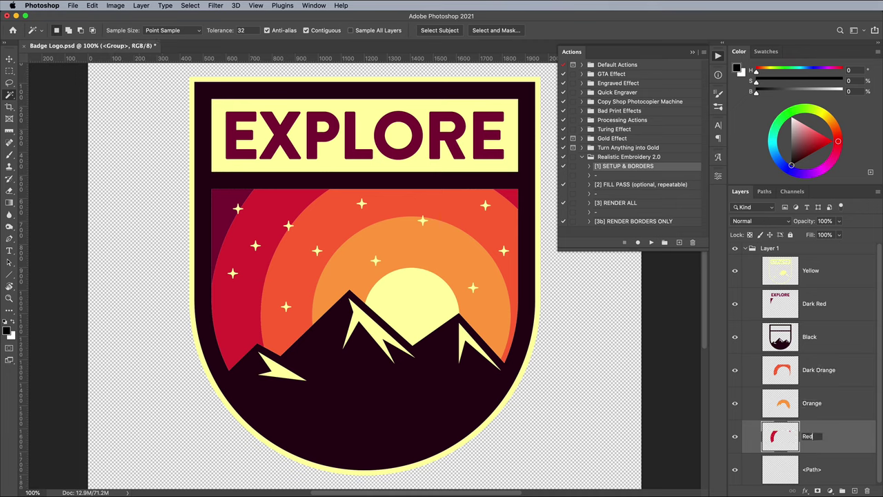
key(Return)
Step: Embroider the Yellow layer with setup, fill pass and render all, naming the output Yellow
click(849, 276)
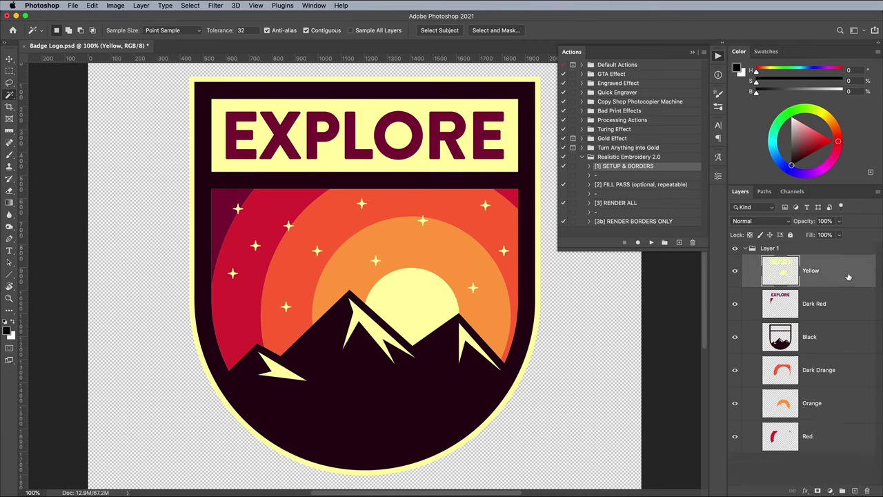
click(651, 242)
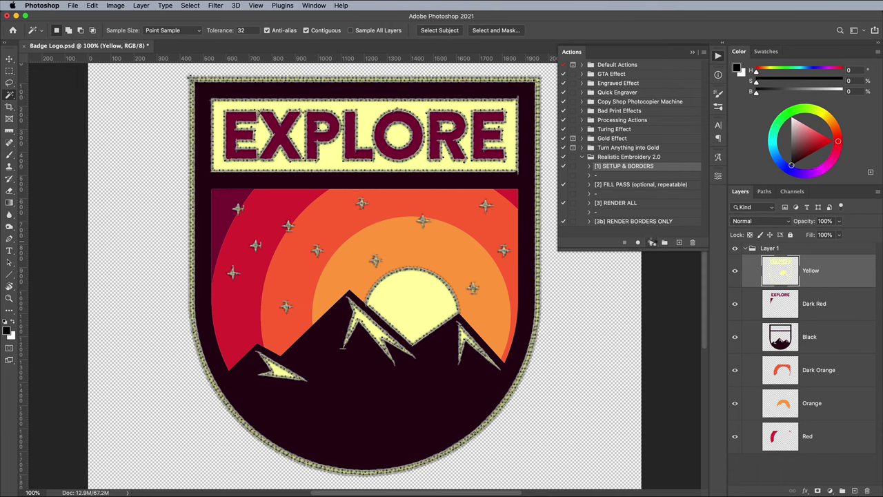
click(636, 185)
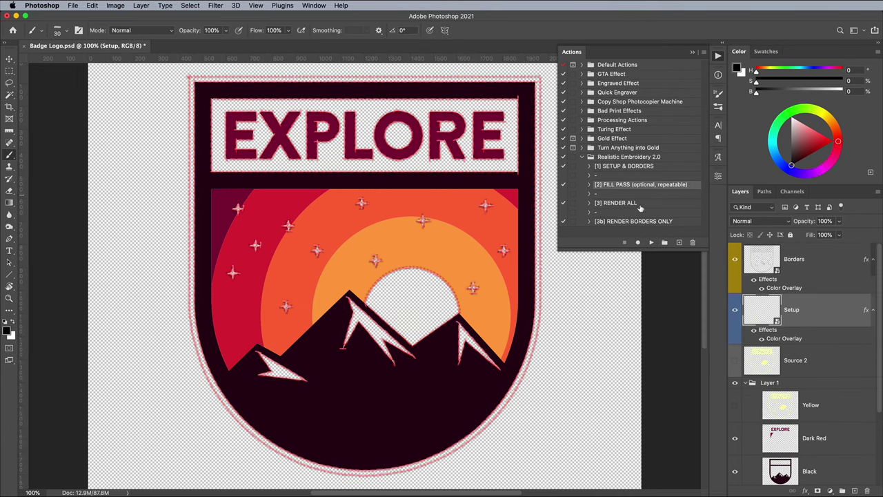
click(650, 242)
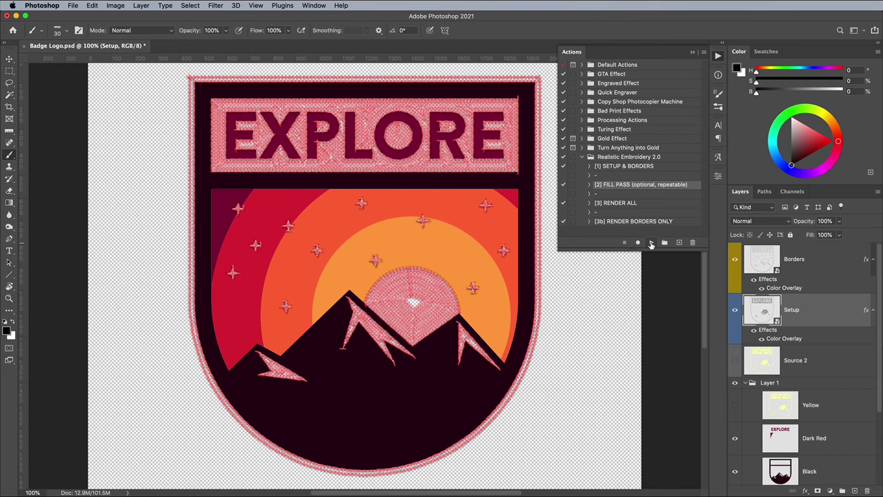
click(639, 203)
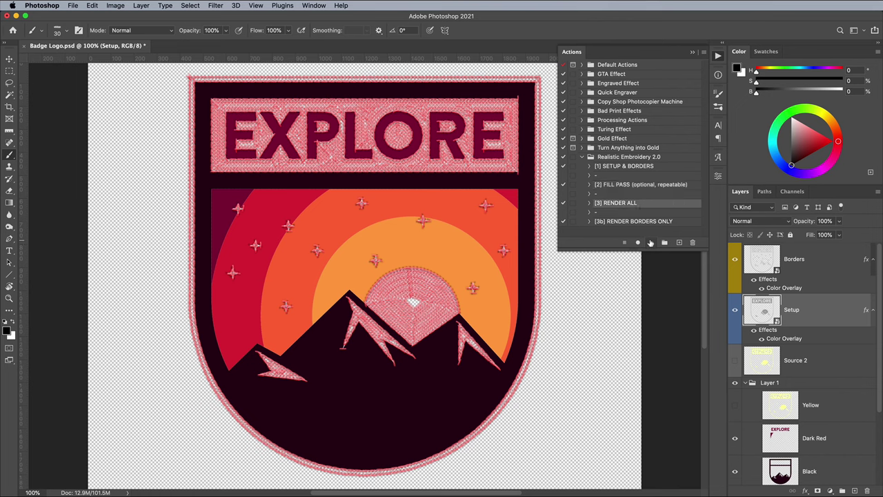
click(652, 241)
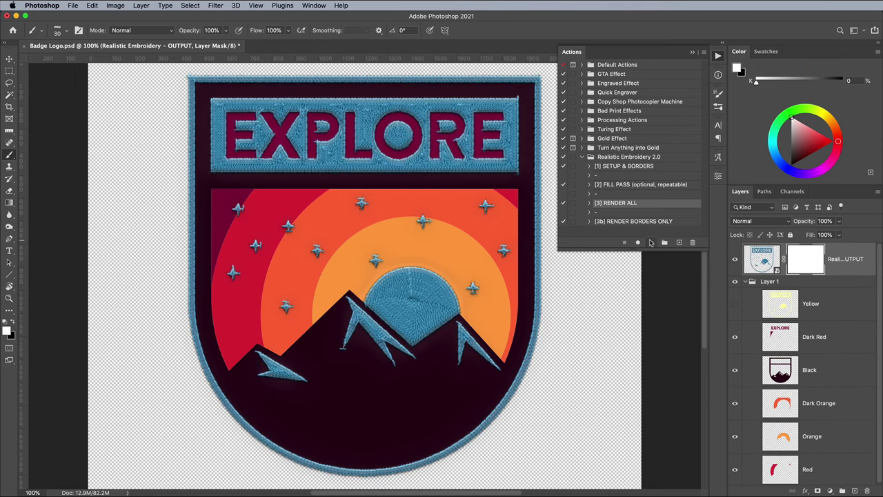
click(834, 258)
double_click(833, 259)
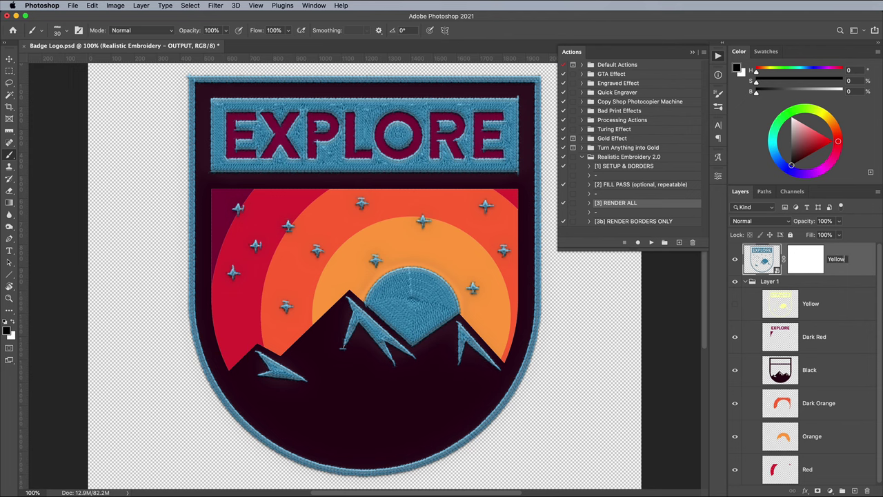
key(Return)
Step: Run SETUP & BORDERS on the Dark Red layer
click(830, 337)
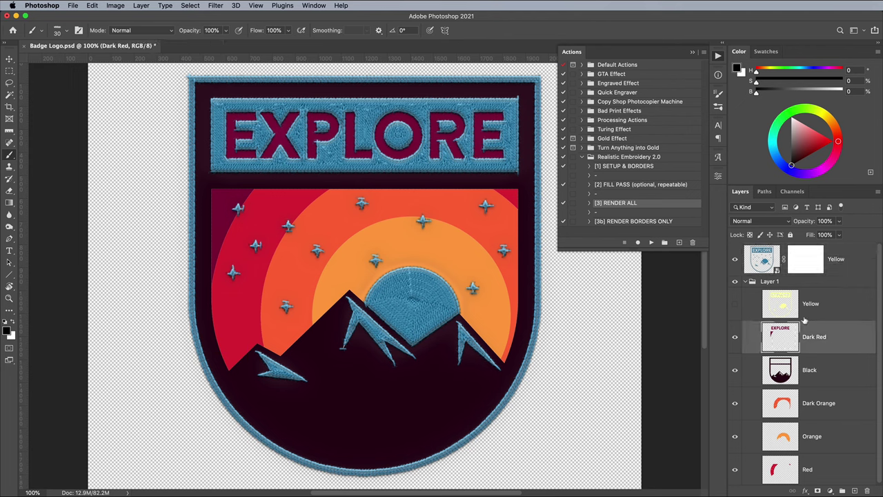
click(651, 166)
click(651, 242)
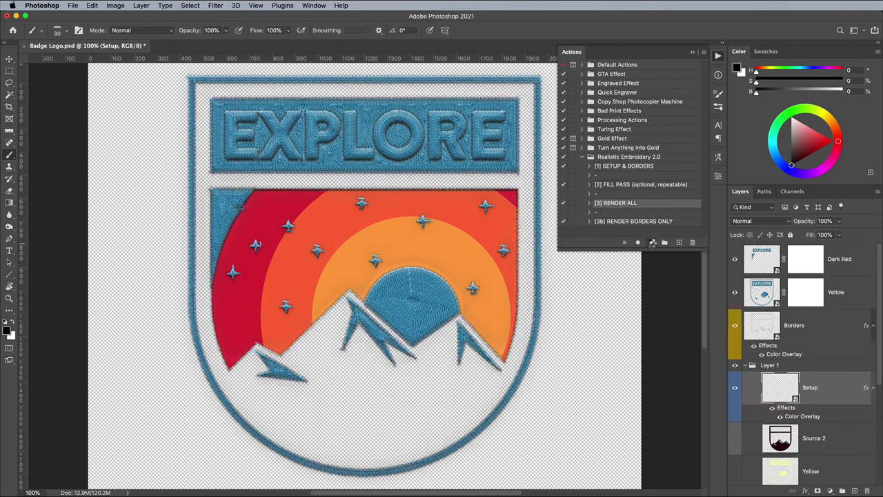
Step: Play setup, fill pass and render on the next colour layer, then rename its stitched output
click(625, 167)
click(651, 243)
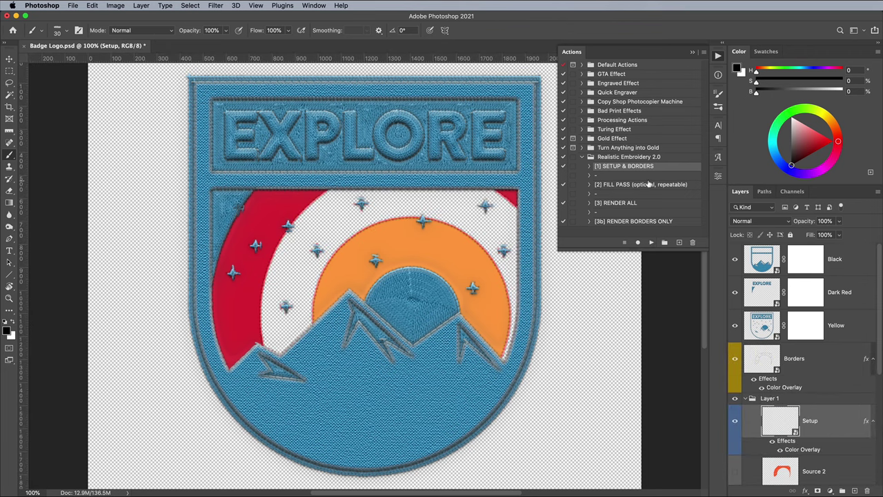
click(651, 242)
click(651, 242)
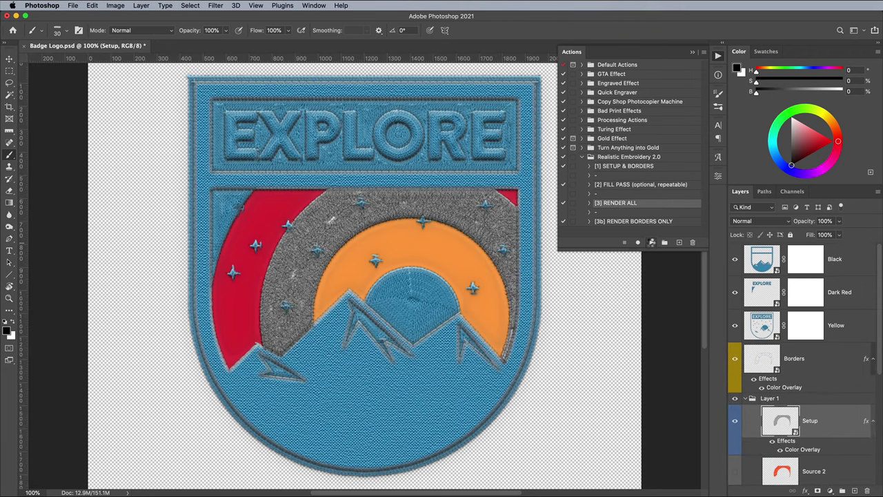
double_click(847, 259)
key(Return)
Step: Run the embroidery passes on the red arc, replaying the fill pass until the Make-unavailable error
click(625, 166)
click(651, 242)
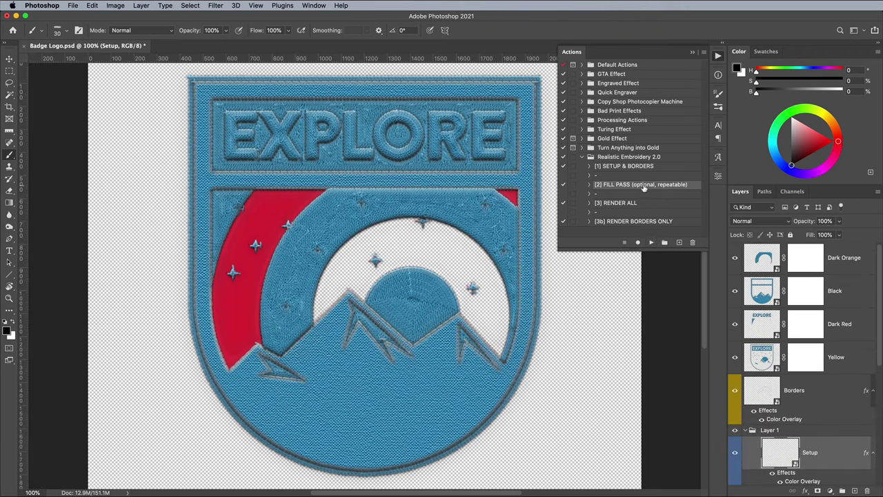
click(651, 242)
click(650, 242)
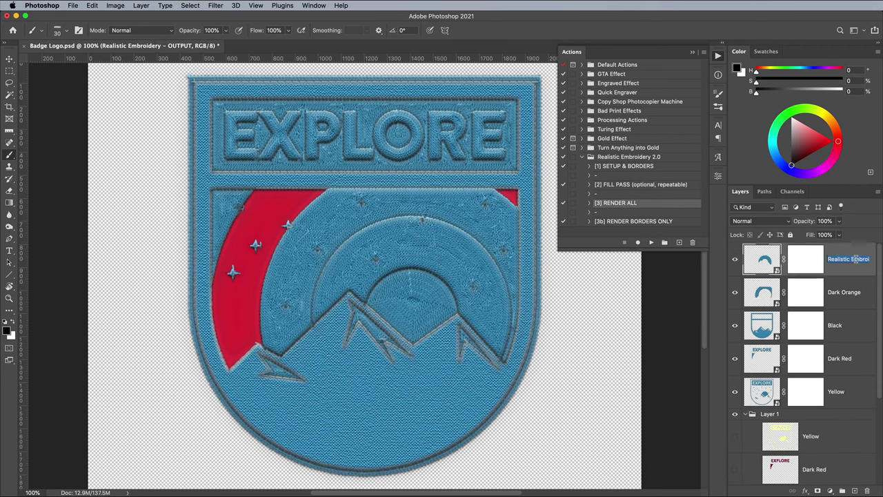
click(624, 166)
click(651, 242)
click(651, 242)
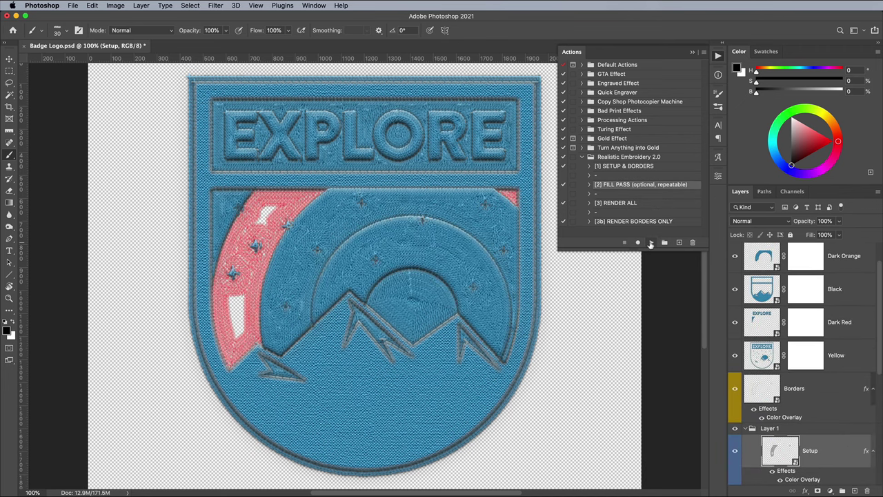
click(650, 242)
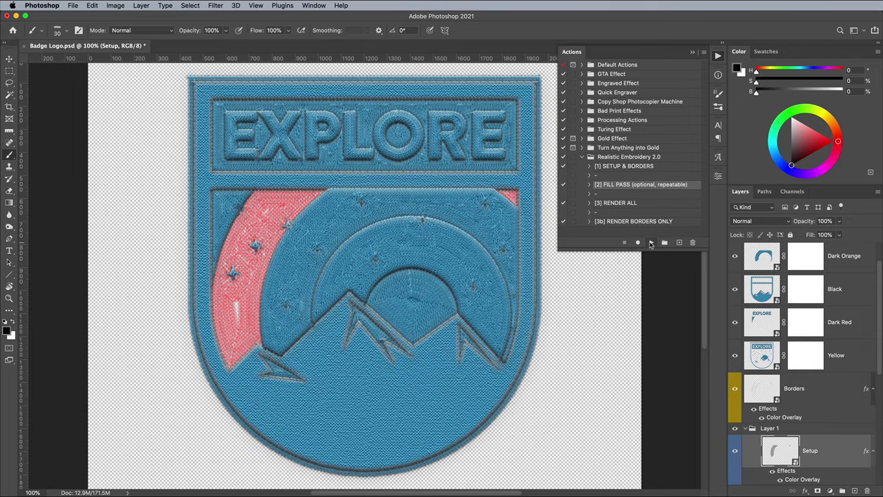
click(651, 242)
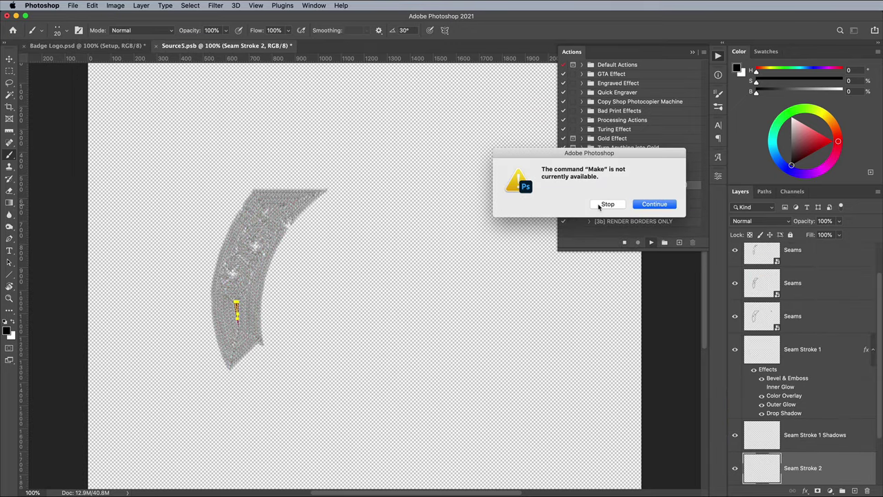
Step: Stop the halted action, revert Source5.psb and close its document
click(607, 204)
click(73, 5)
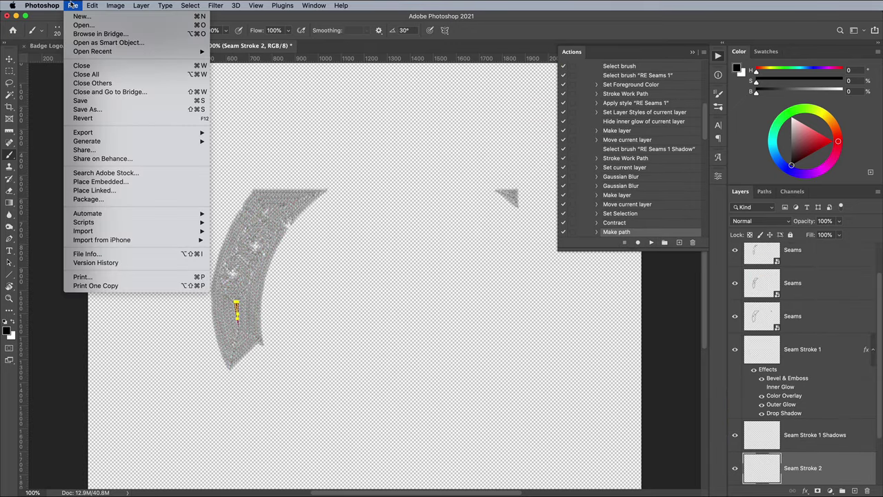
click(83, 118)
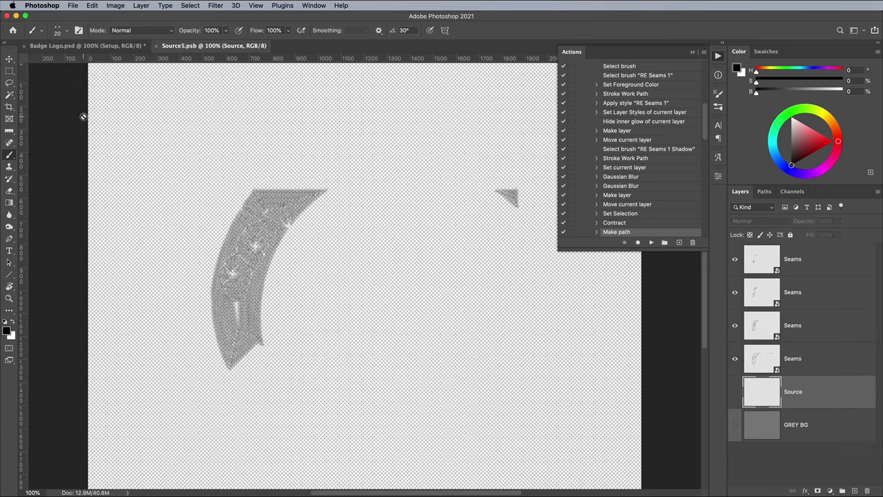
click(157, 45)
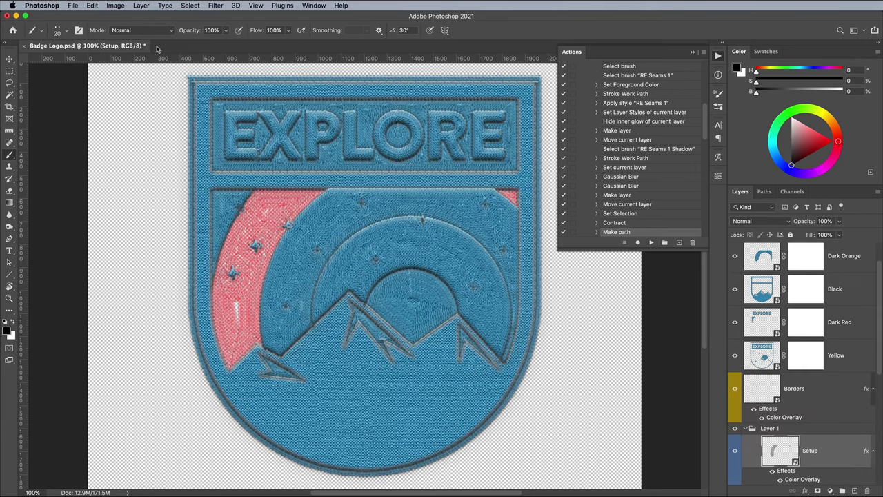
Step: Collapse the FILL PASS steps and select the RENDER ALL action
scroll(620, 146, up, 5)
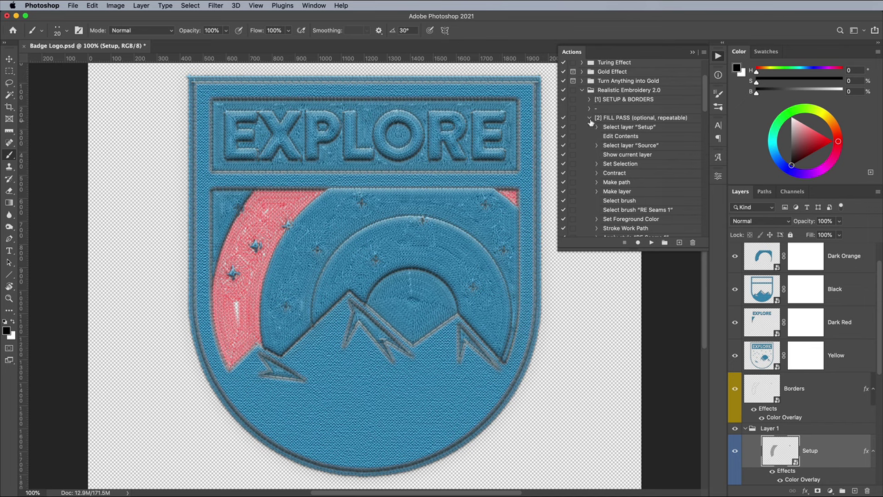
click(590, 119)
click(614, 204)
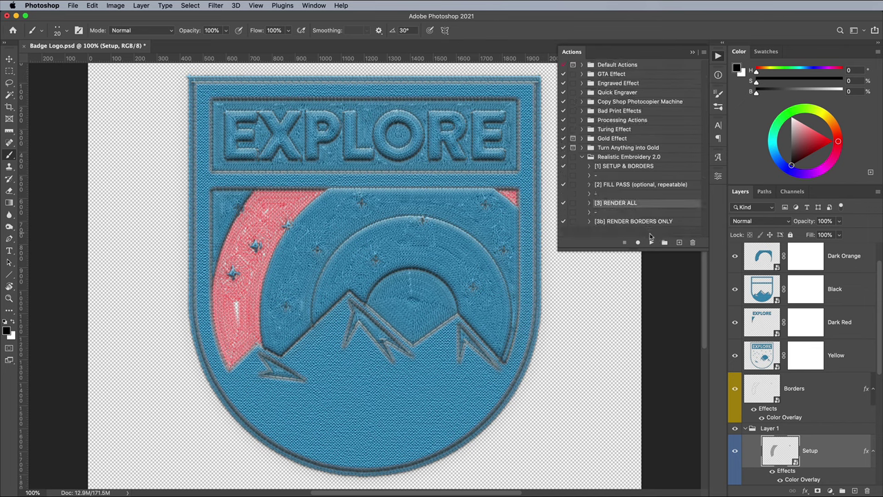
Step: Render the red arc embroidery and turn the original Layer 1 colour layers back on
click(652, 242)
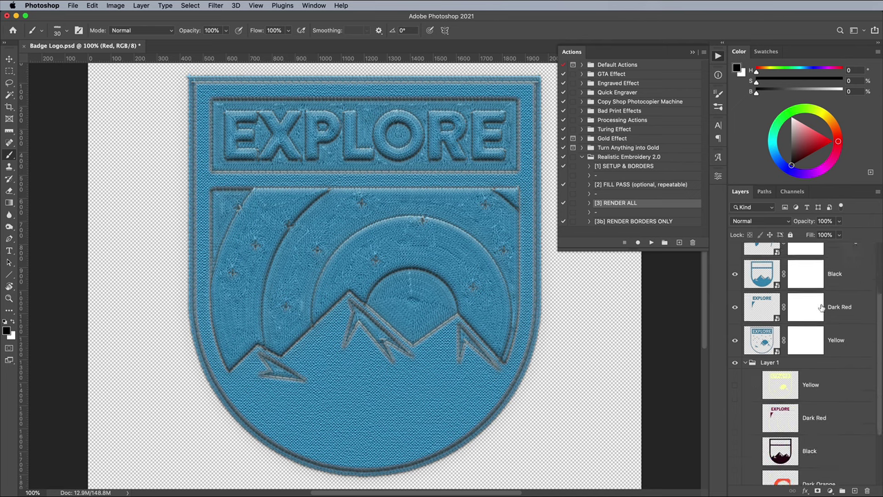
drag(734, 304, 735, 469)
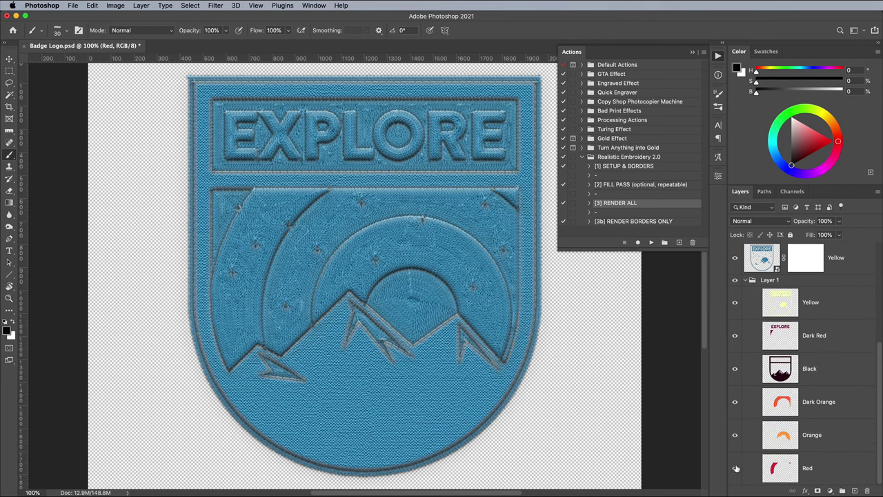
click(745, 280)
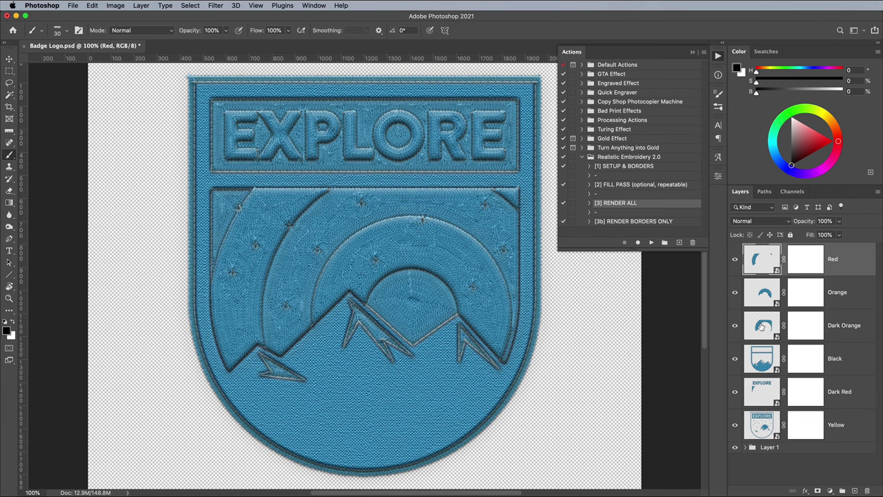
Step: Move the Layer 1 group to the top of the stack with Overlay blending
drag(810, 448, 811, 243)
click(769, 221)
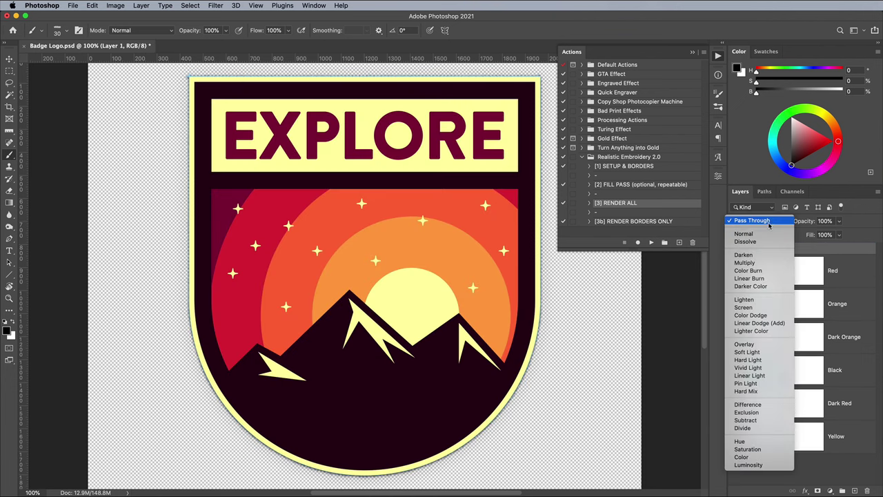
click(759, 343)
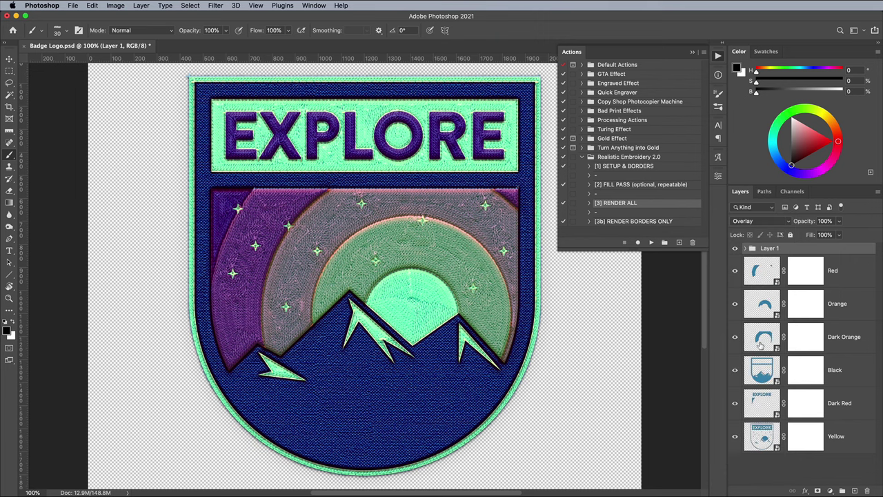
Step: In the Red layer's embroidery contents, hide the drop shadow and yellow and blue colour layers, toggle Borders and Cloth Displace, and save
double_click(757, 275)
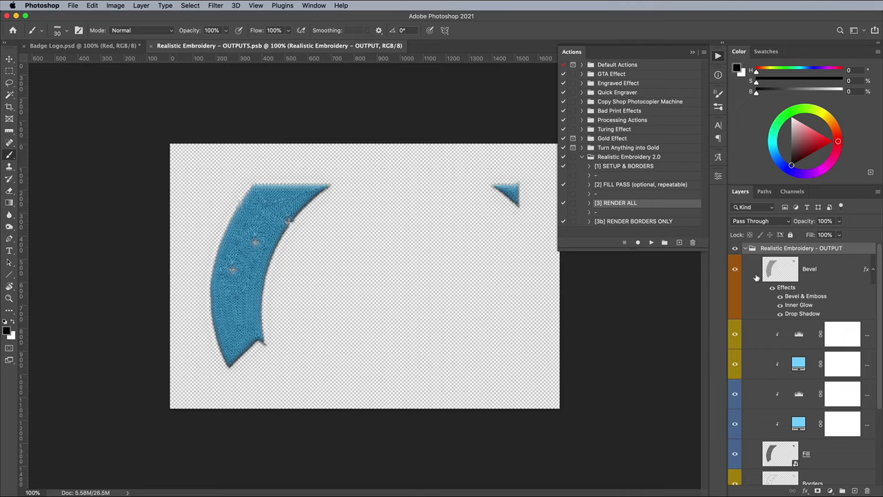
click(779, 313)
click(735, 364)
click(735, 424)
scroll(735, 450, down, 2)
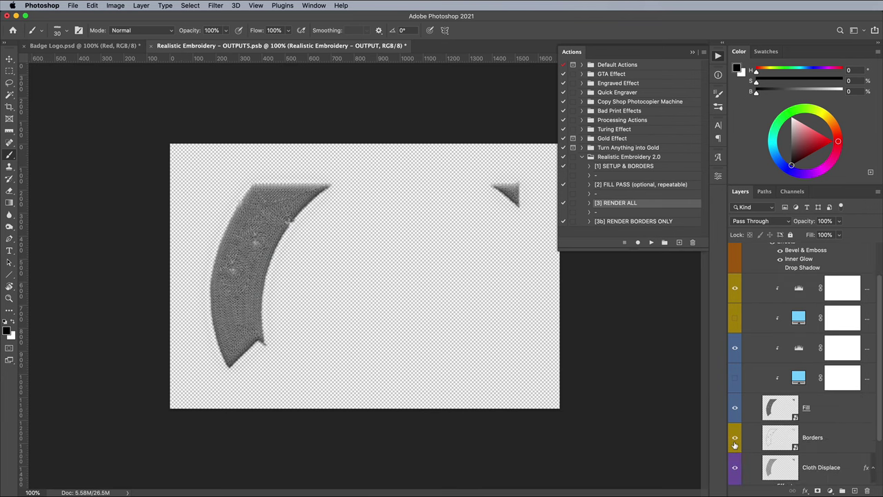
click(735, 439)
click(735, 467)
key(super+s)
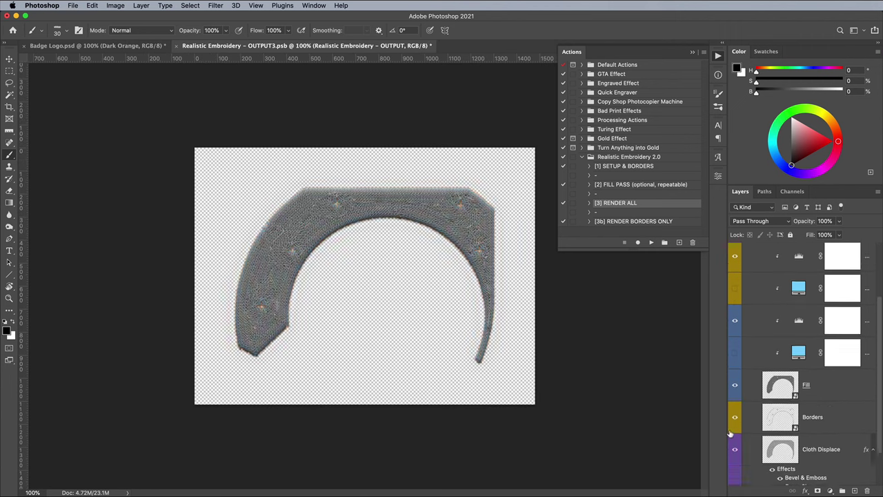
key(super+s)
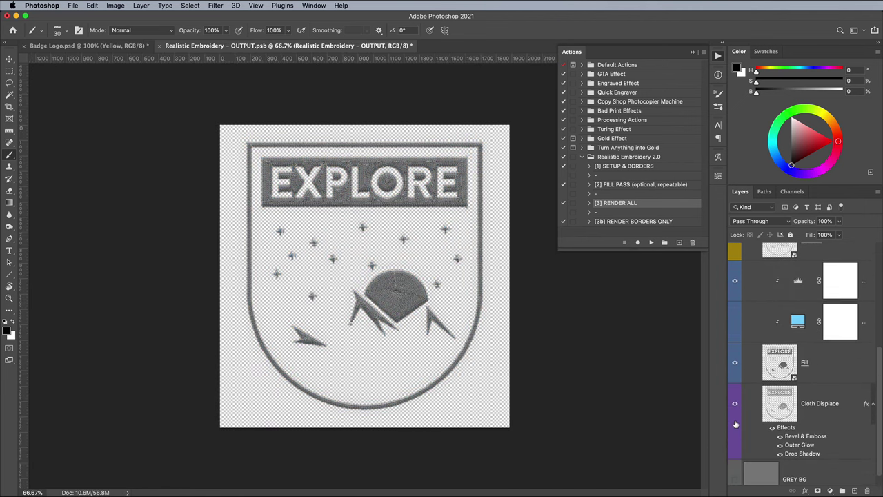
Step: Move the Black embroidered layer to the bottom of the stack and the Yellow layer to the top
scroll(739, 407, down, 1)
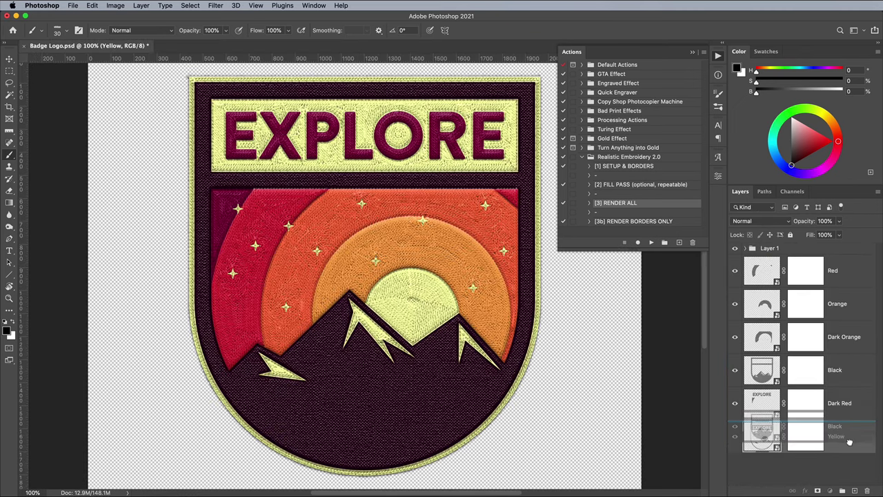
drag(849, 441, 853, 455)
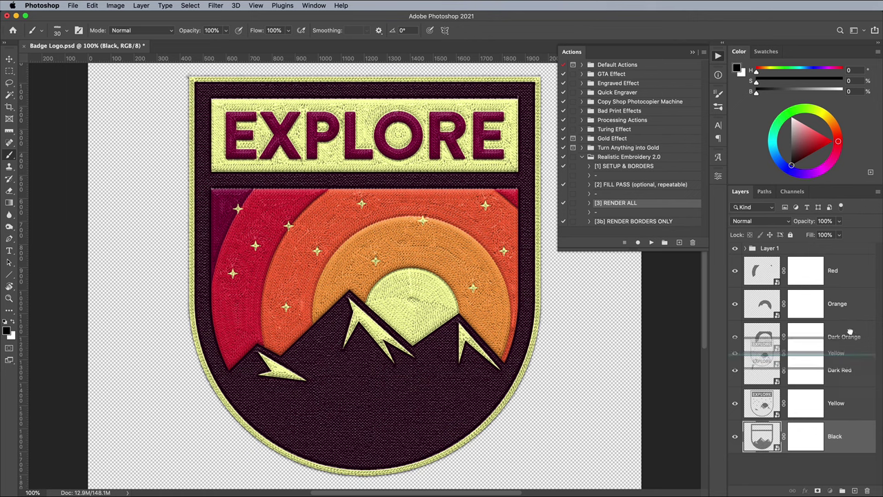
drag(846, 272, 847, 270)
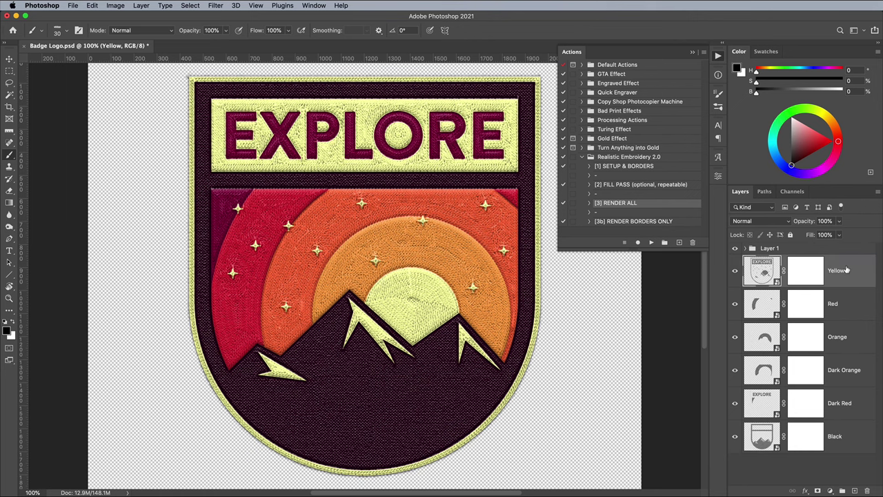